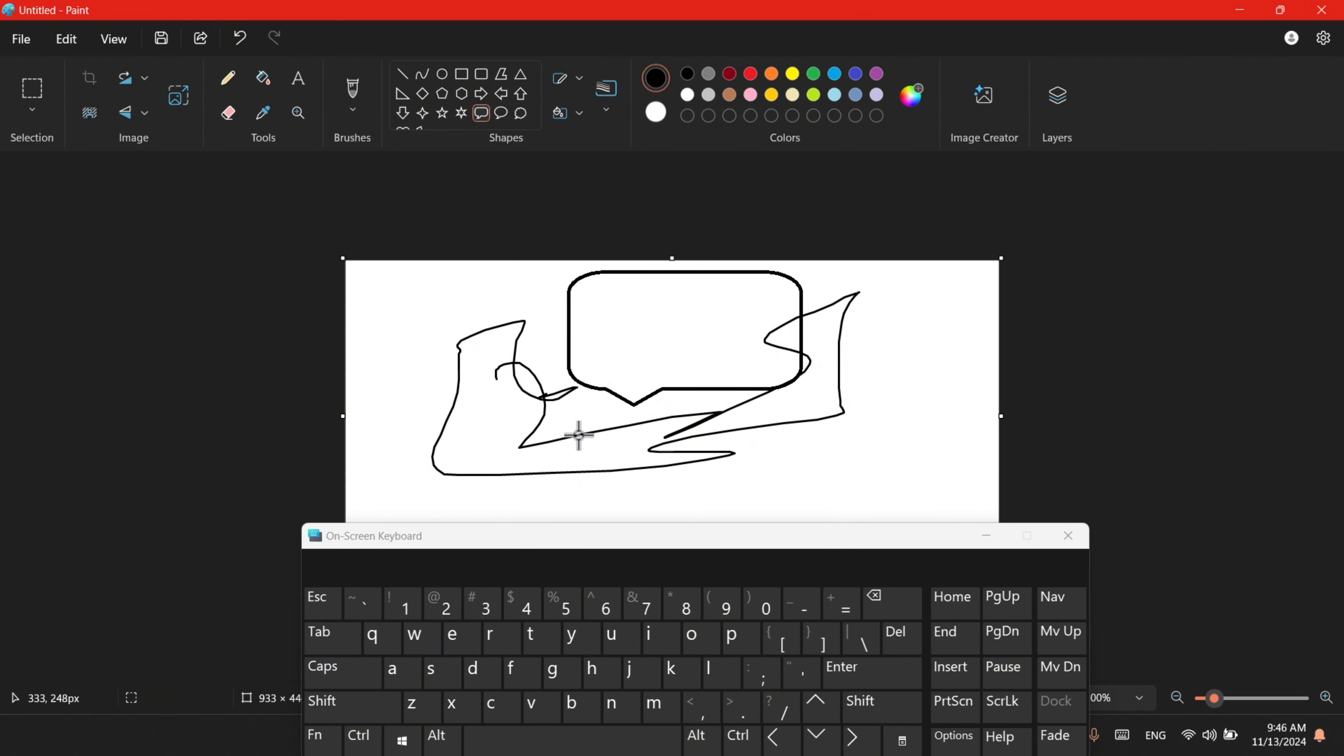
# Start a new blank canvas, discarding the unsaved changes to the current drawing.
pyautogui.click(362, 738)
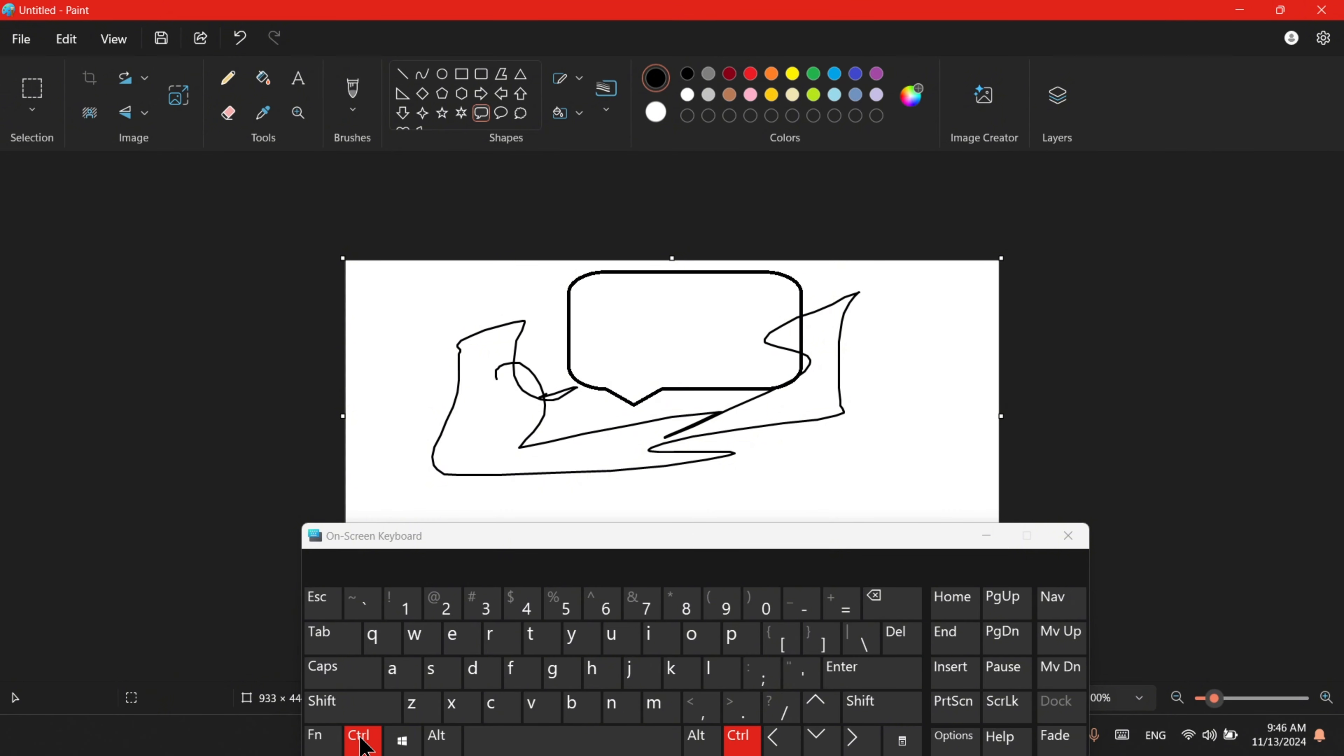
pyautogui.click(615, 709)
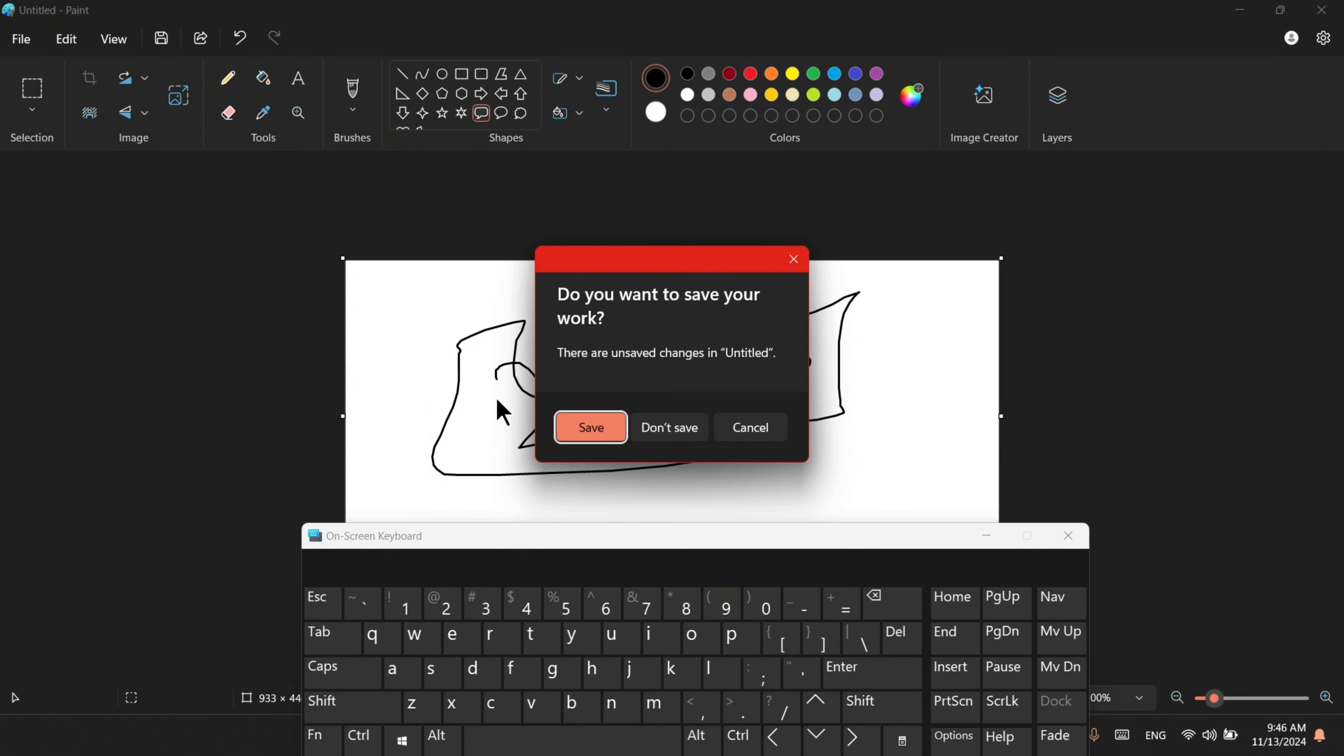
pyautogui.click(668, 429)
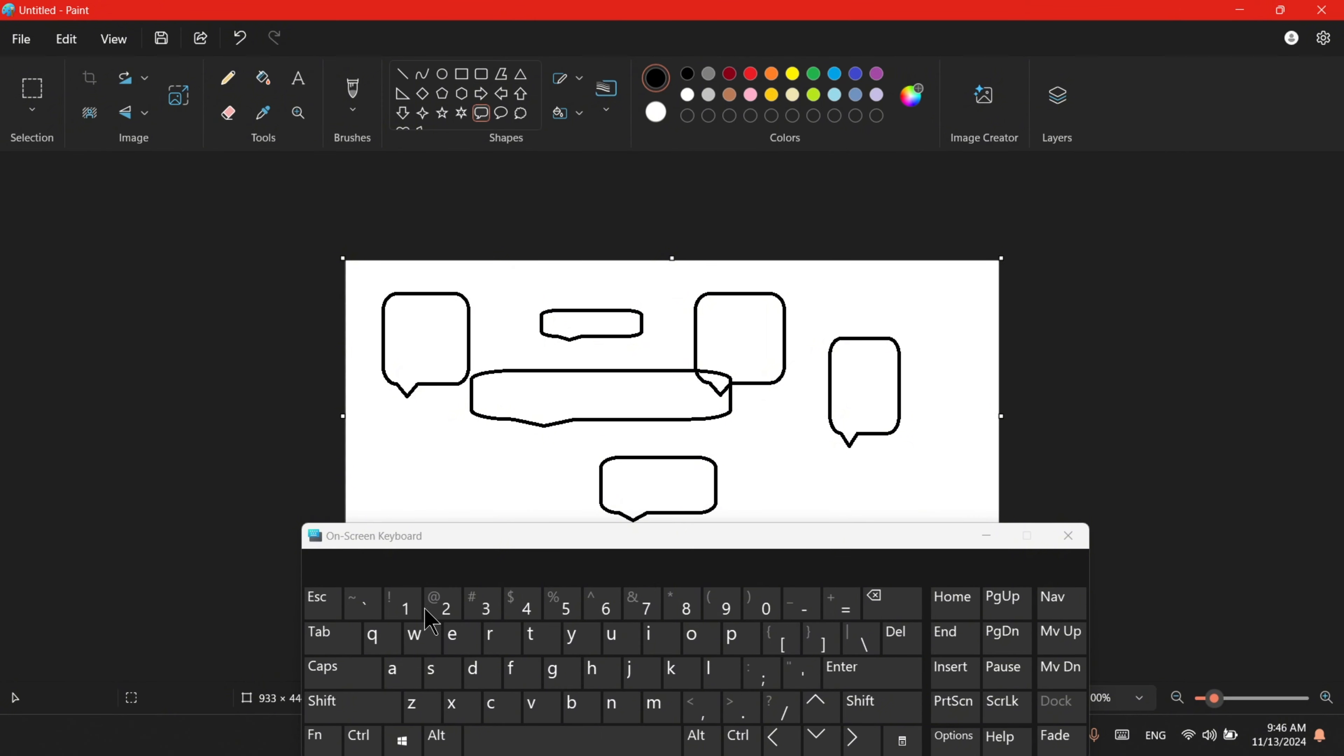
# Save the drawing of rounded callouts to the Desktop as a PNG file named 123.
pyautogui.click(372, 747)
pyautogui.click(435, 668)
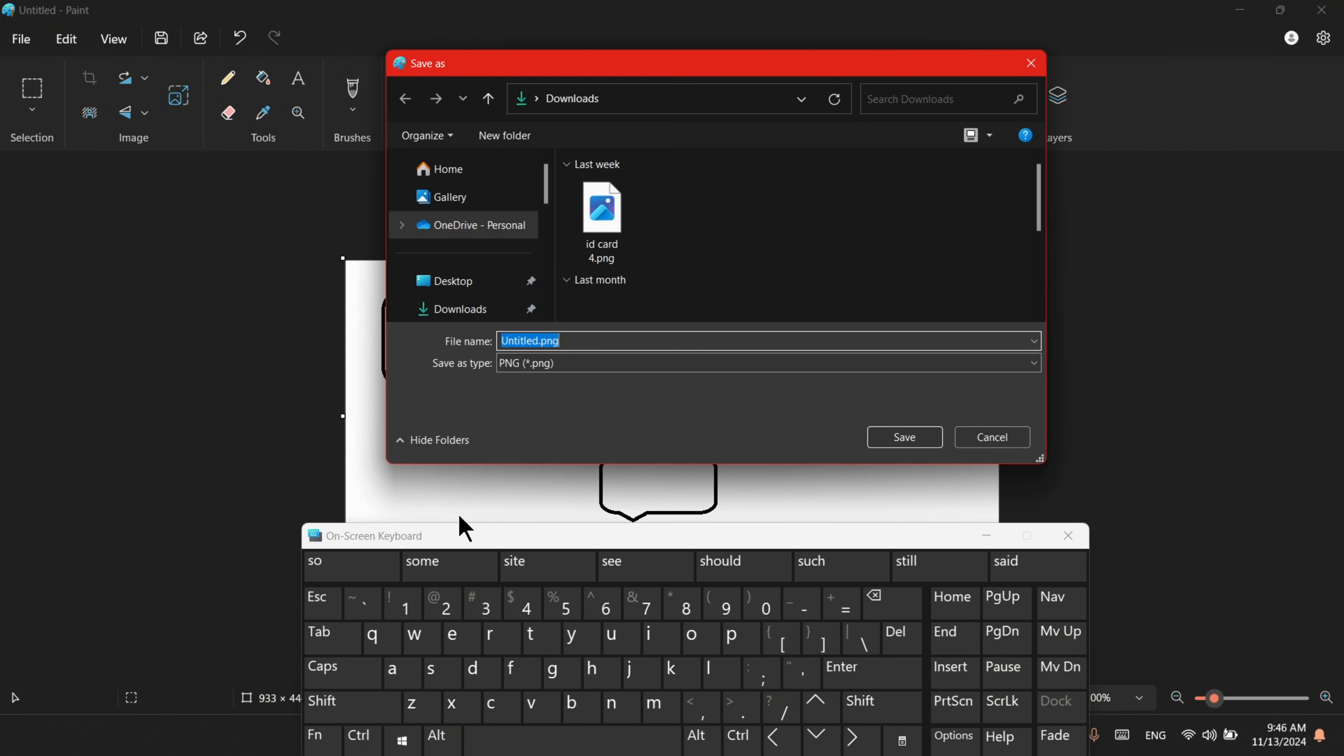
pyautogui.click(465, 286)
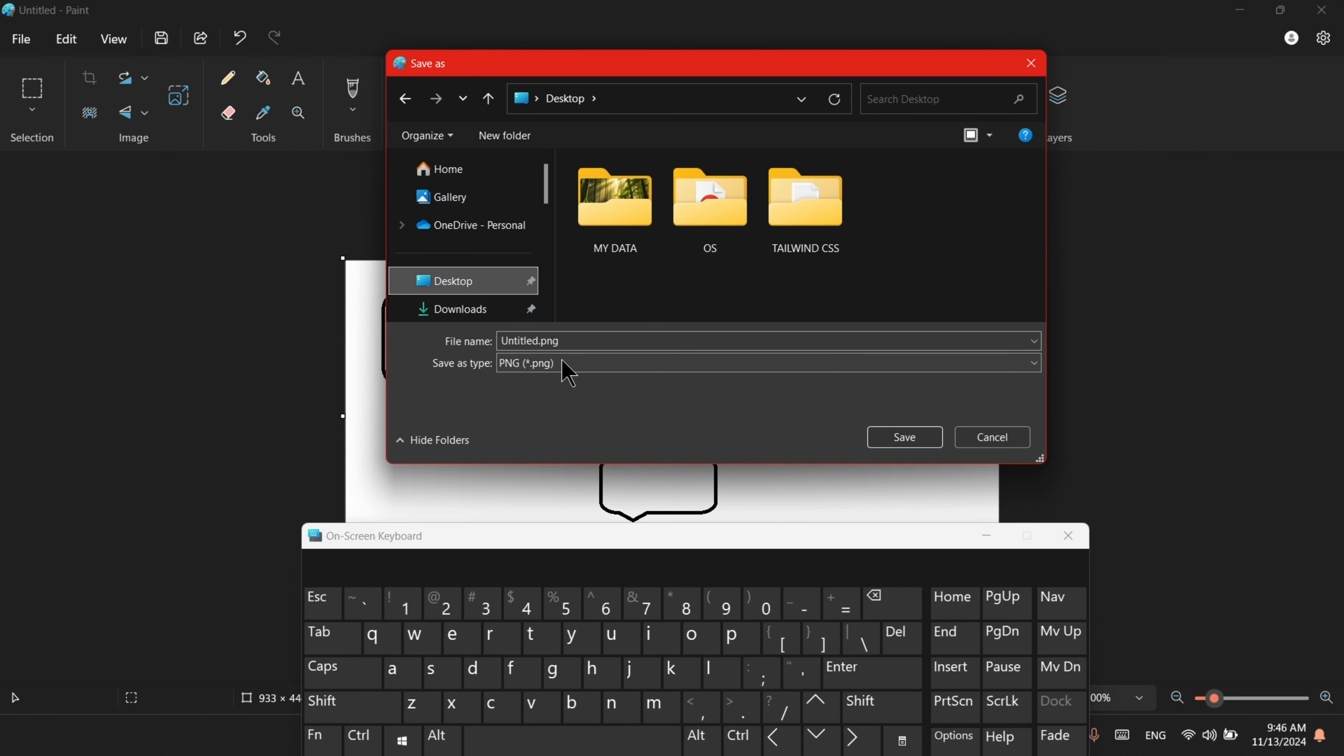
pyautogui.click(577, 342)
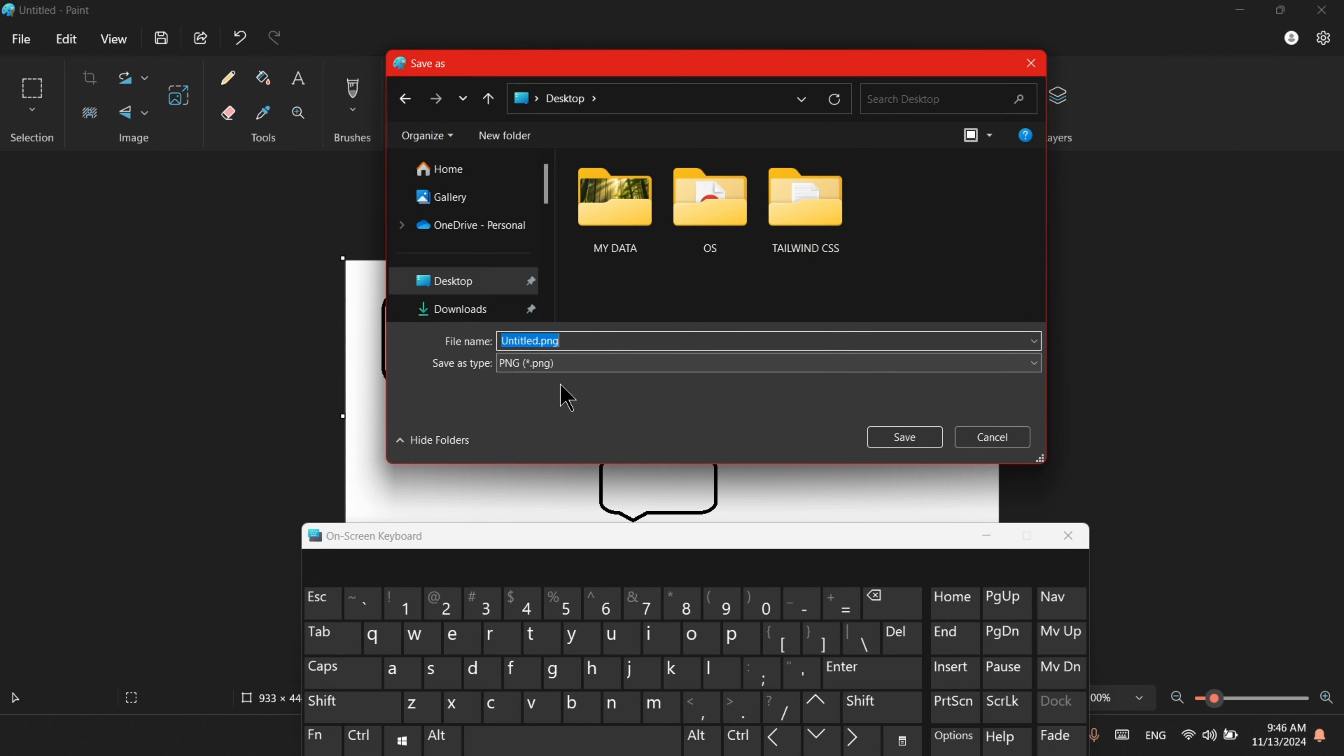
pyautogui.write('123')
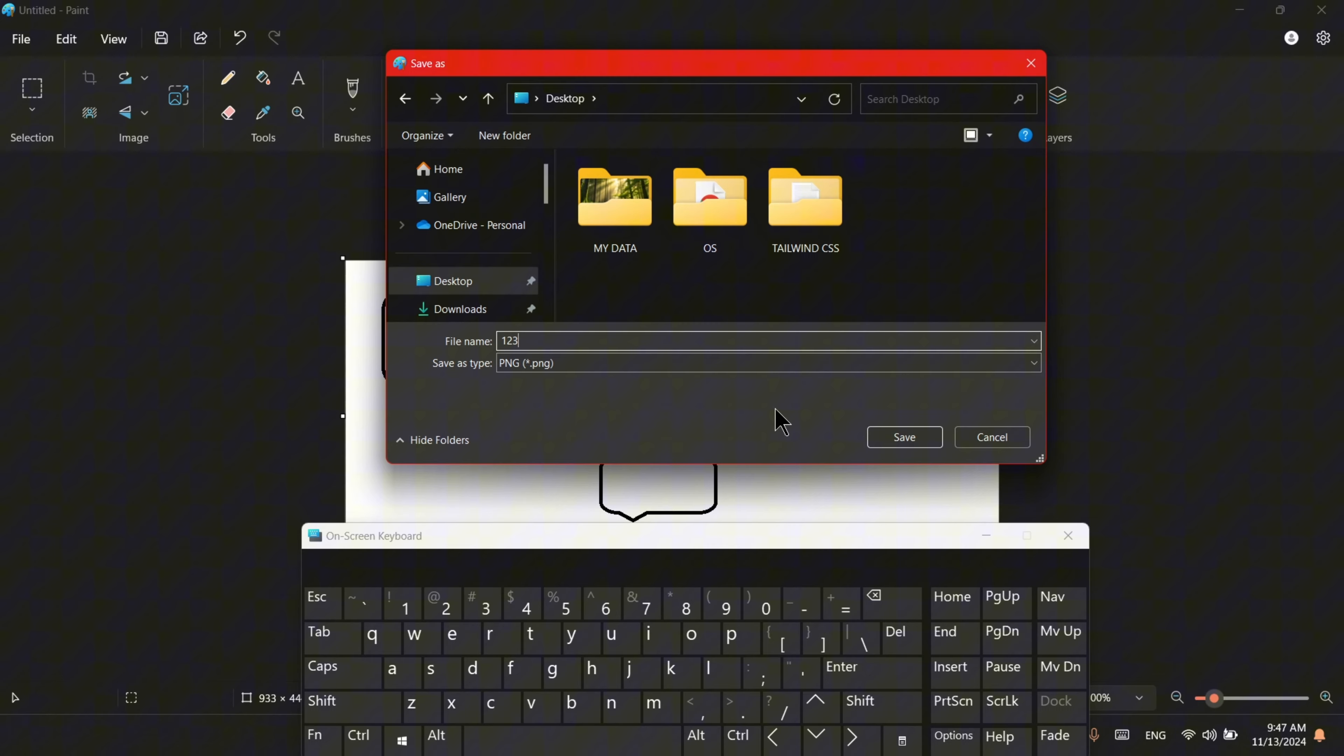
pyautogui.click(904, 439)
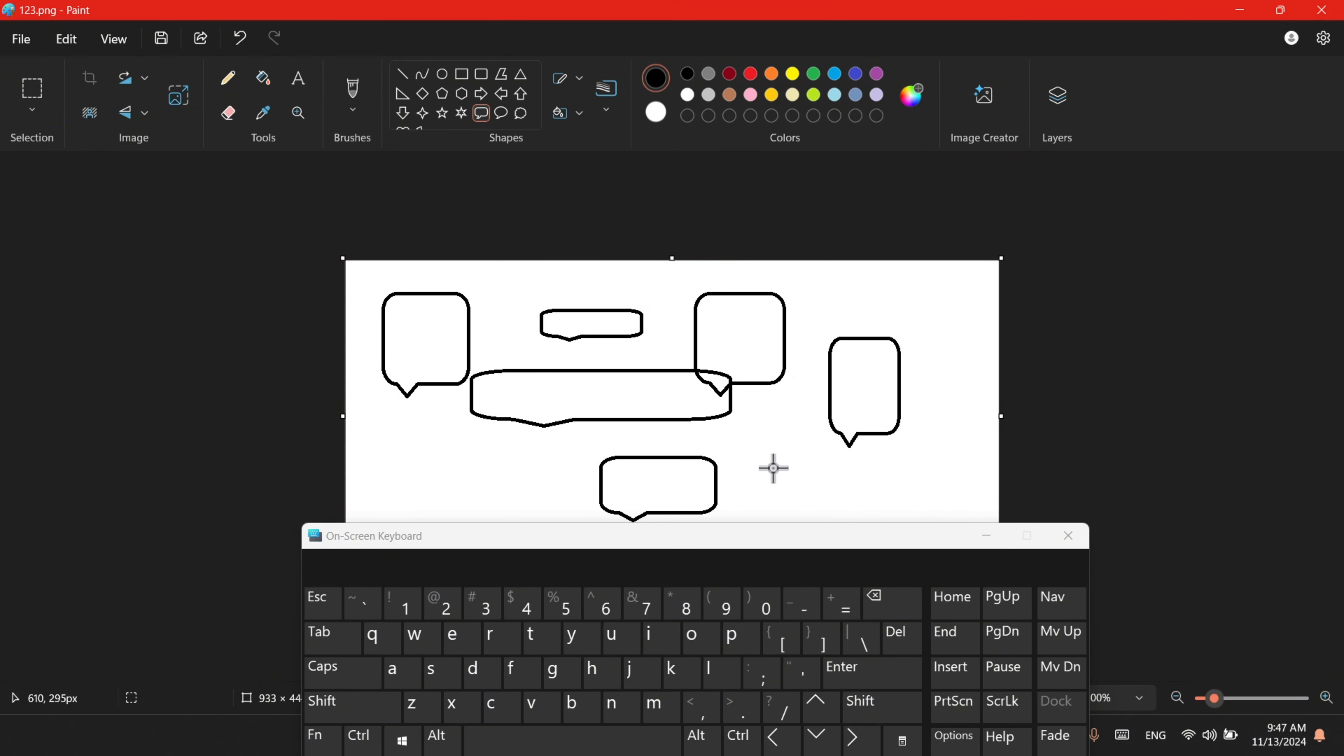
# Start a new blank canvas and open the picture 123.png from the Desktop.
pyautogui.click(379, 746)
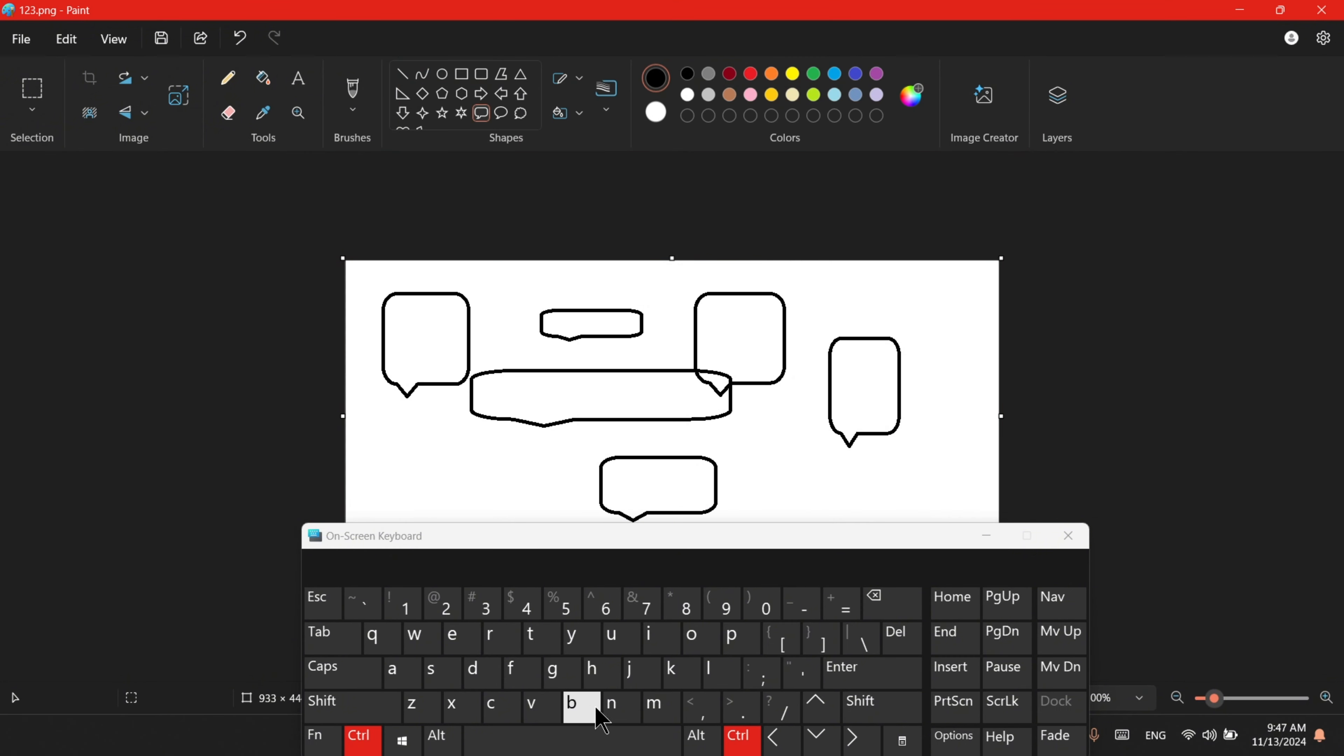
pyautogui.click(619, 714)
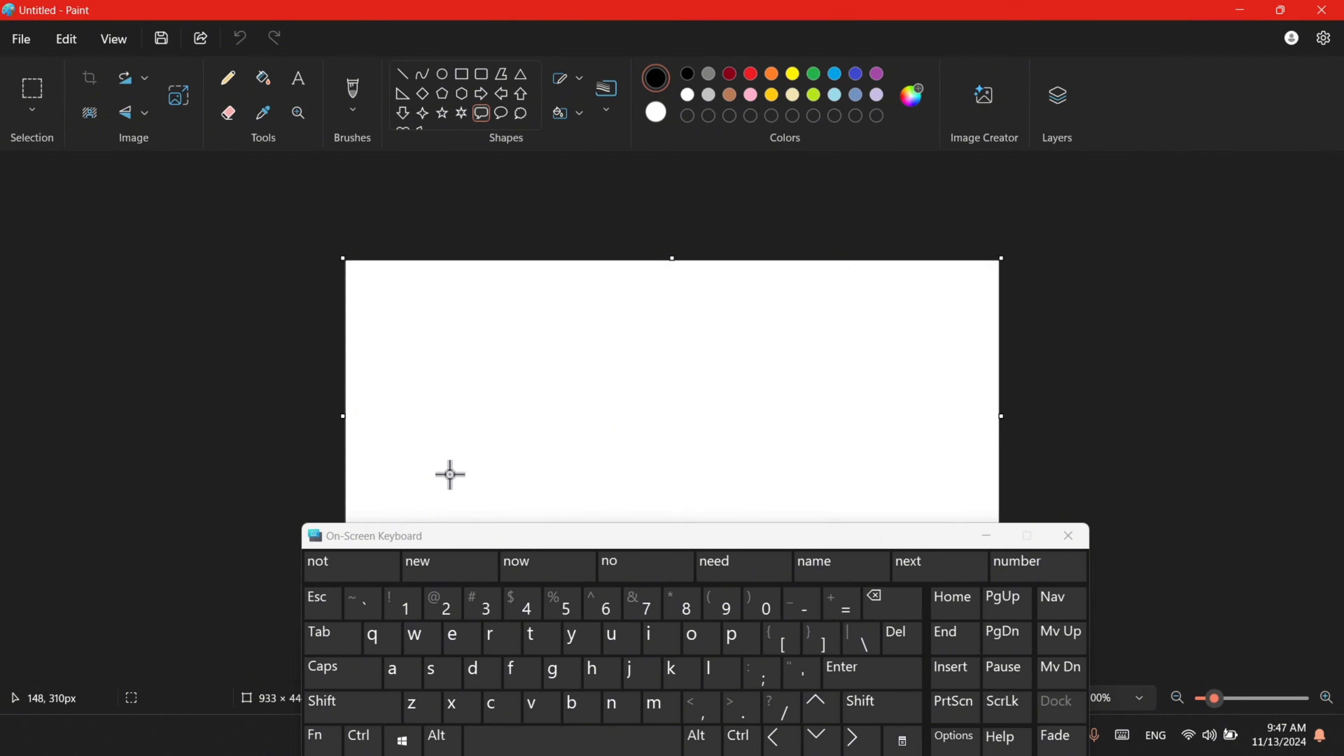
pyautogui.click(362, 738)
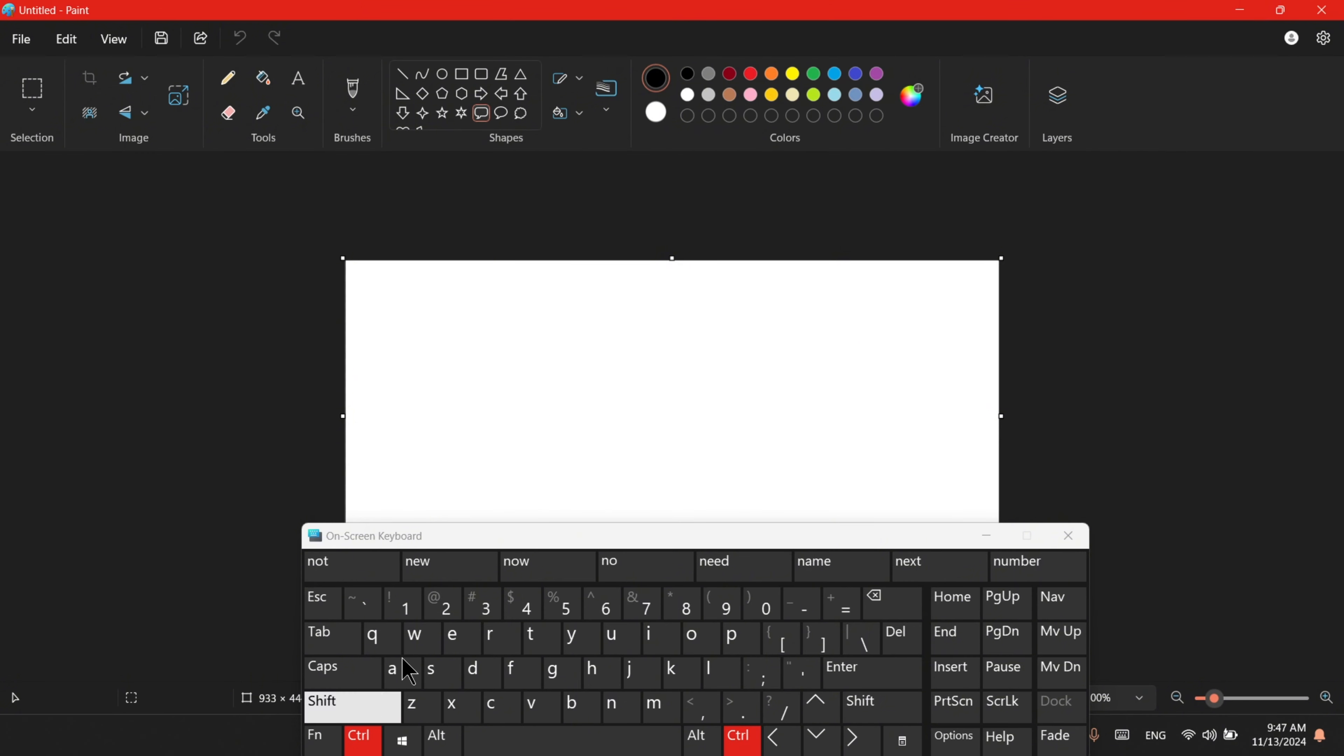
pyautogui.click(693, 632)
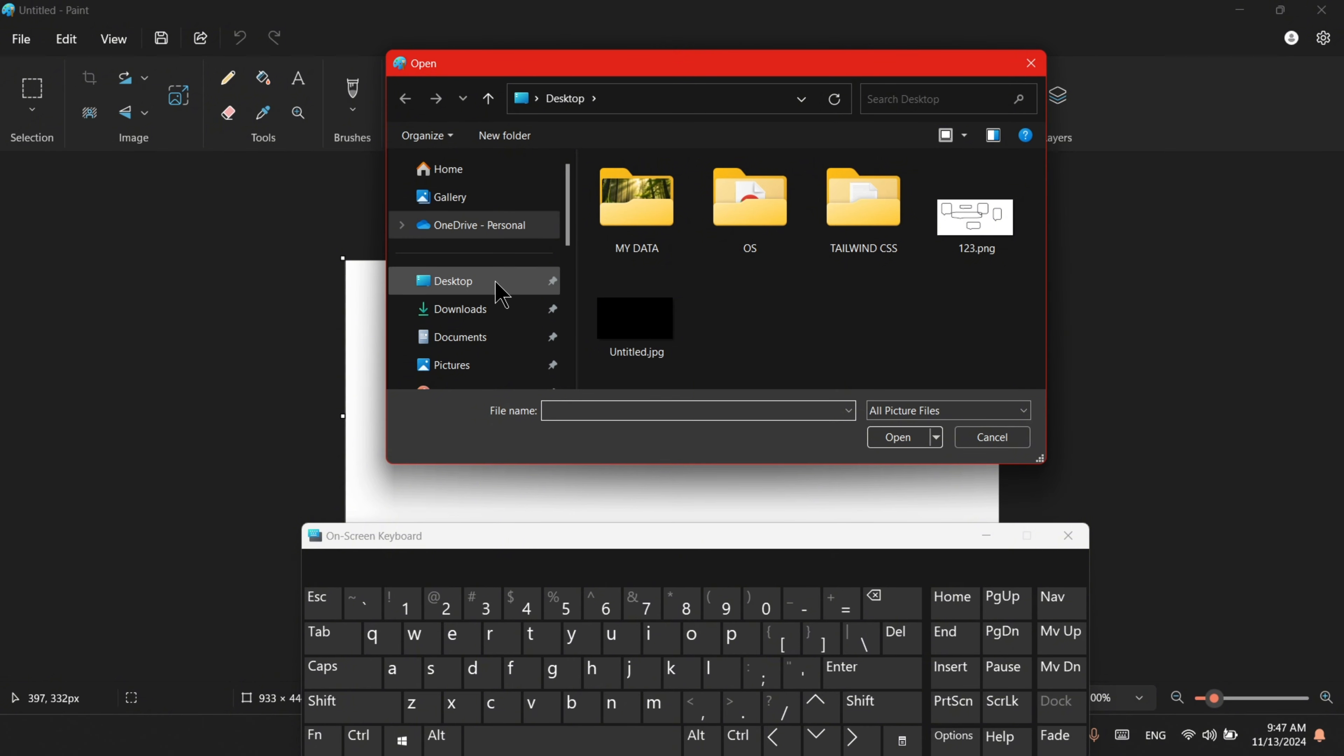
pyautogui.click(500, 292)
pyautogui.click(971, 222)
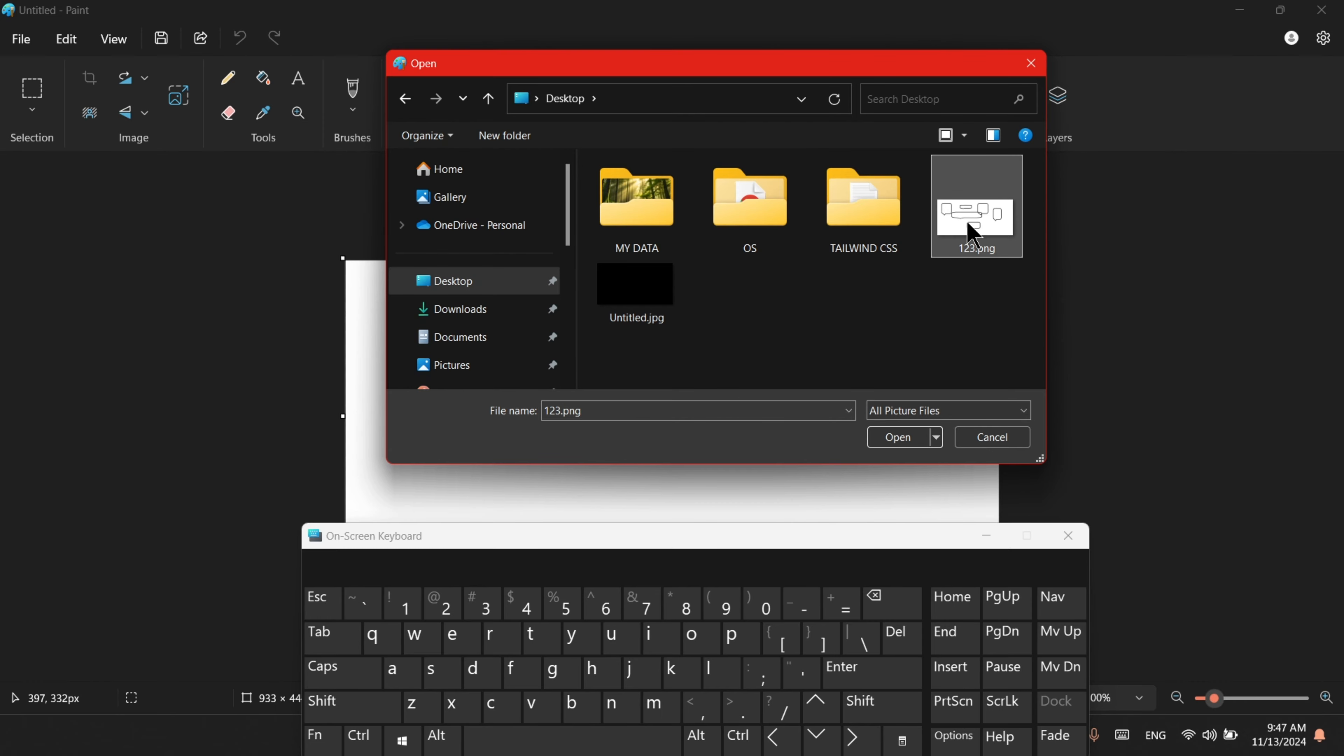
pyautogui.click(894, 437)
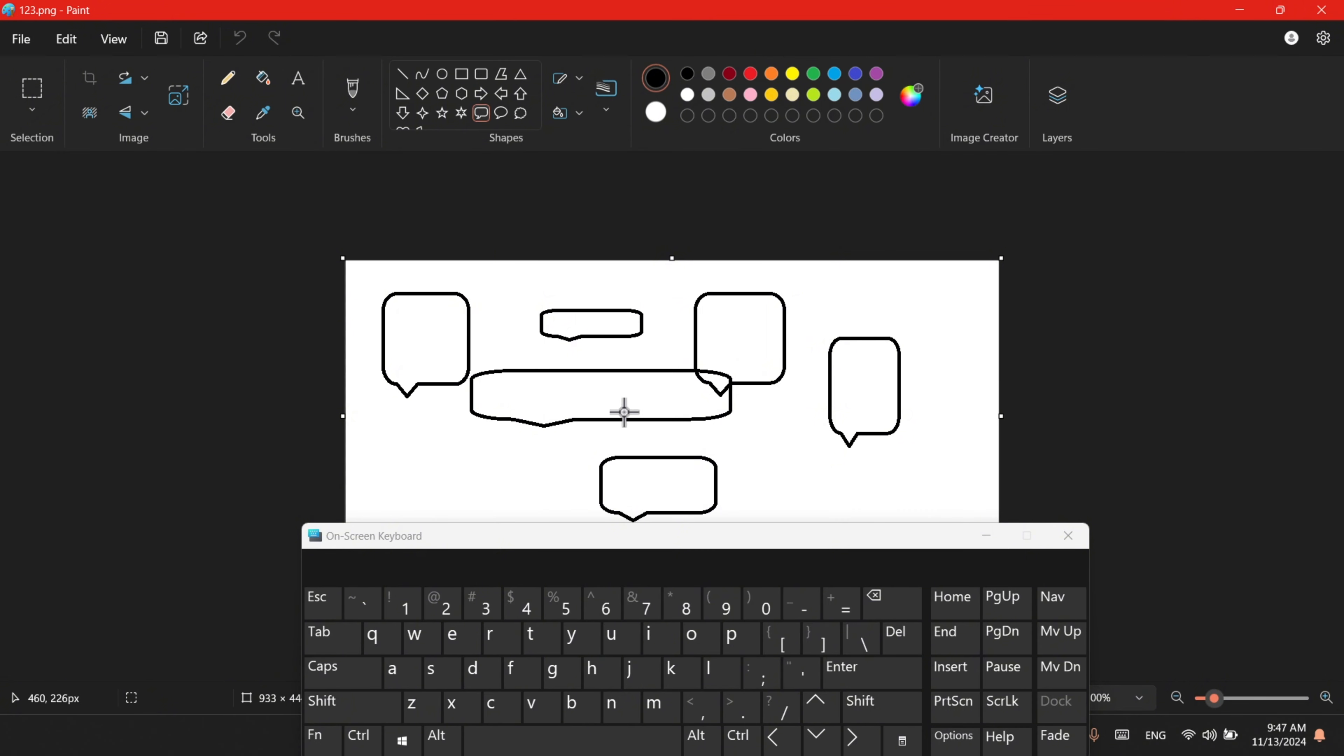
# Draw another rounded callout about 190 × 110 px in the empty space beneath the tall callout at the canvas's left side.
pyautogui.moveTo(411, 443); pyautogui.dragTo(546, 524)
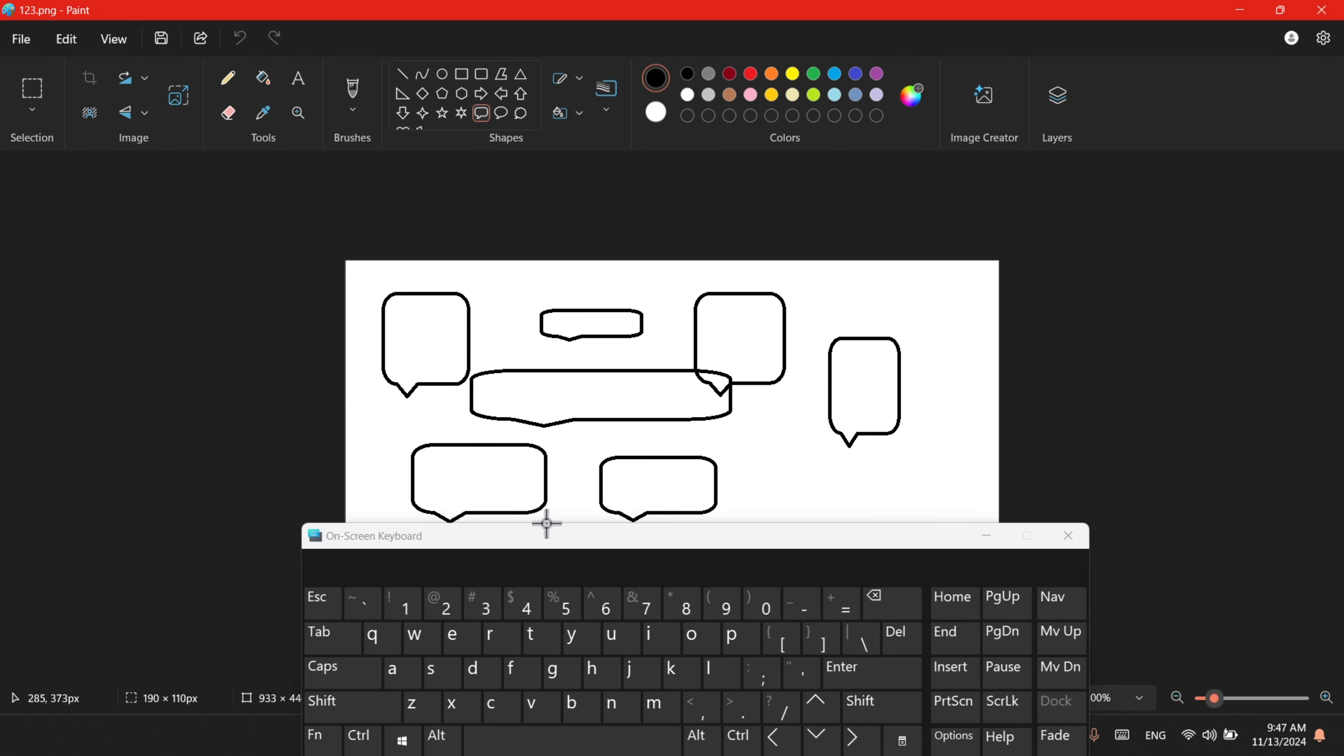
pyautogui.click(586, 473)
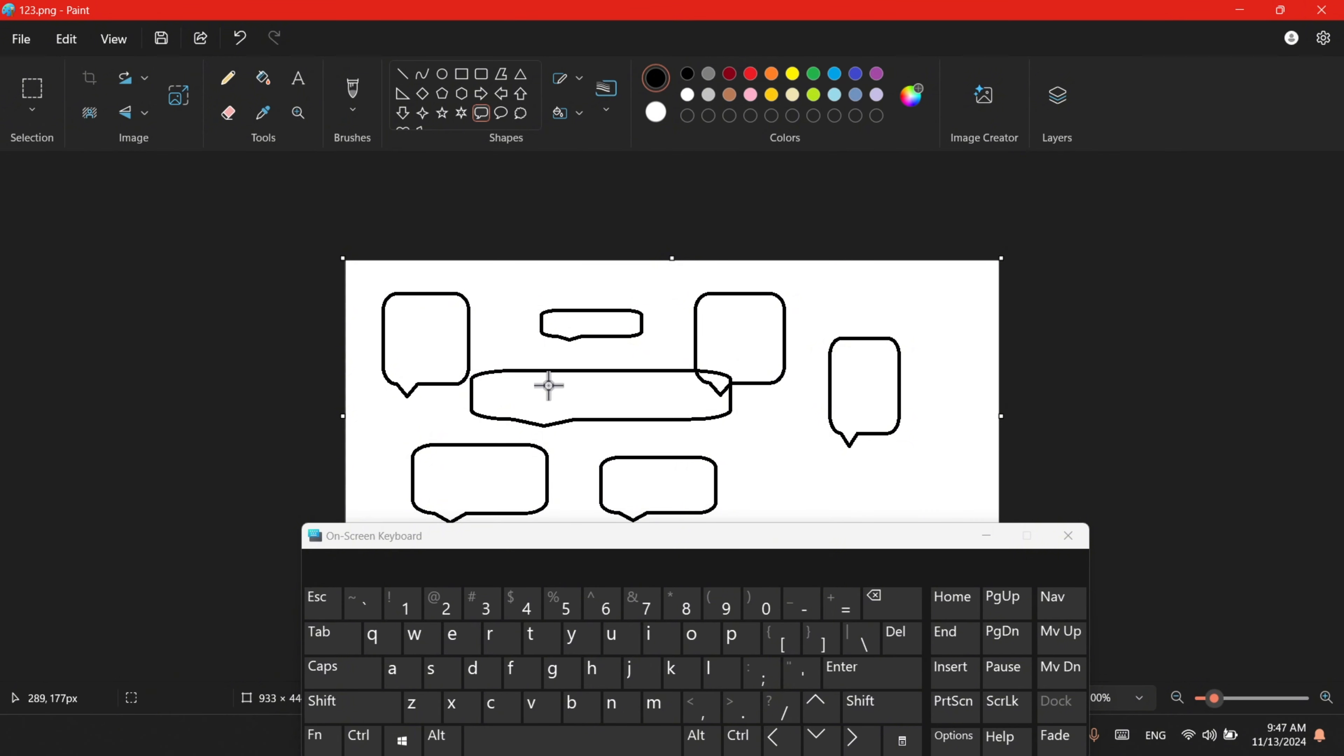
# Save the edited picture as a separate PNG file named 1234 on the Desktop.
pyautogui.click(323, 739)
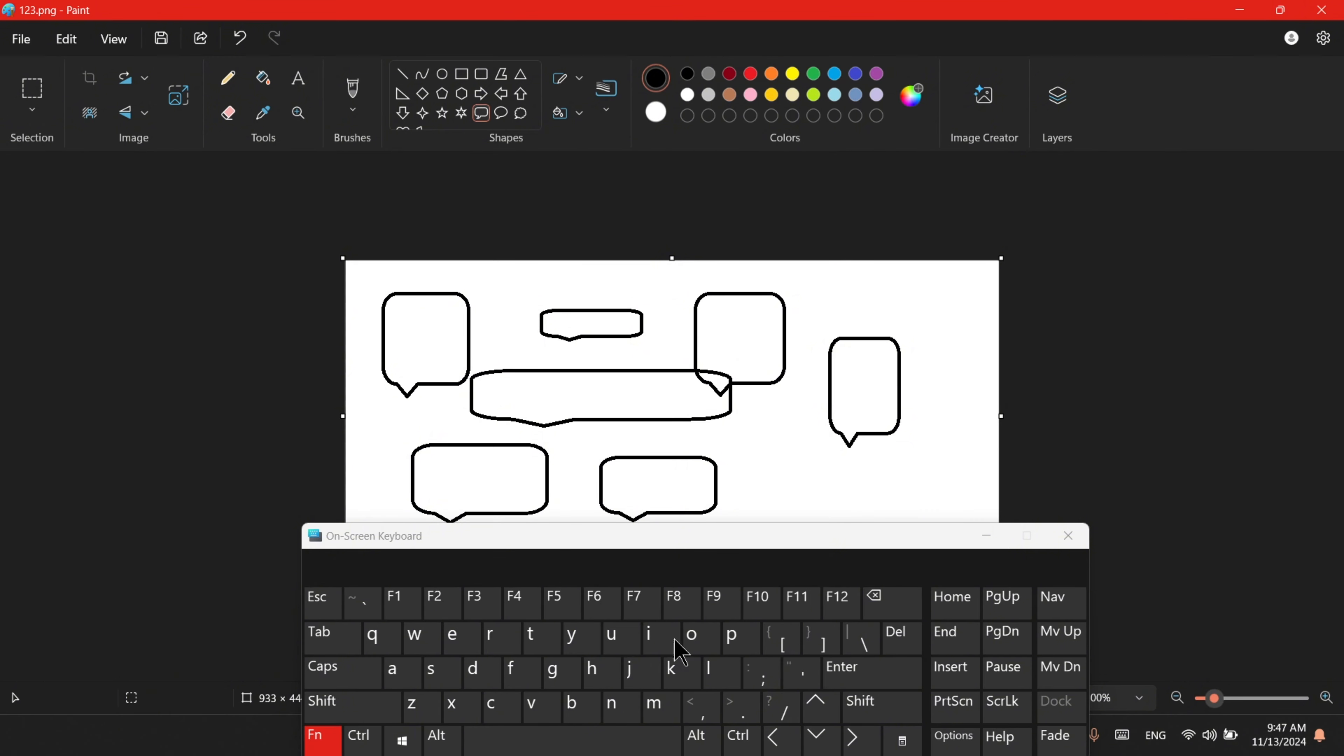
pyautogui.click(841, 601)
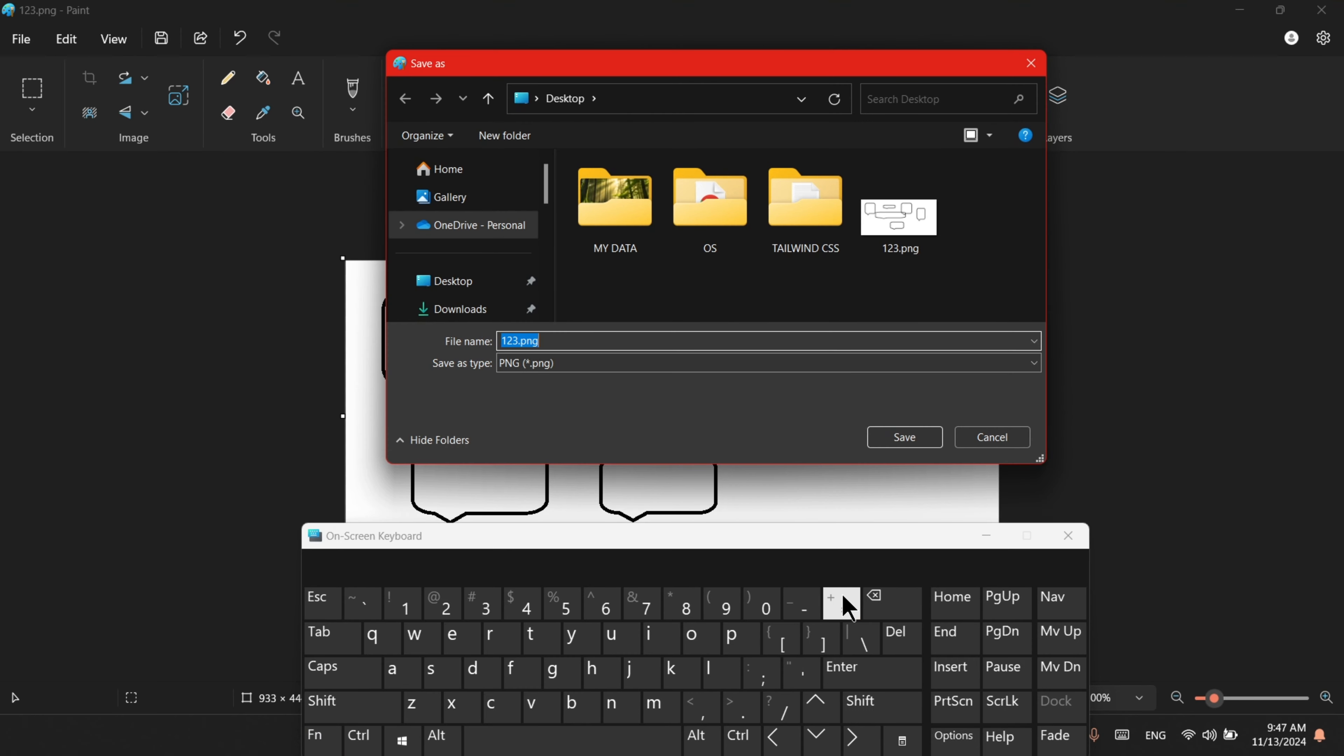
pyautogui.click(450, 283)
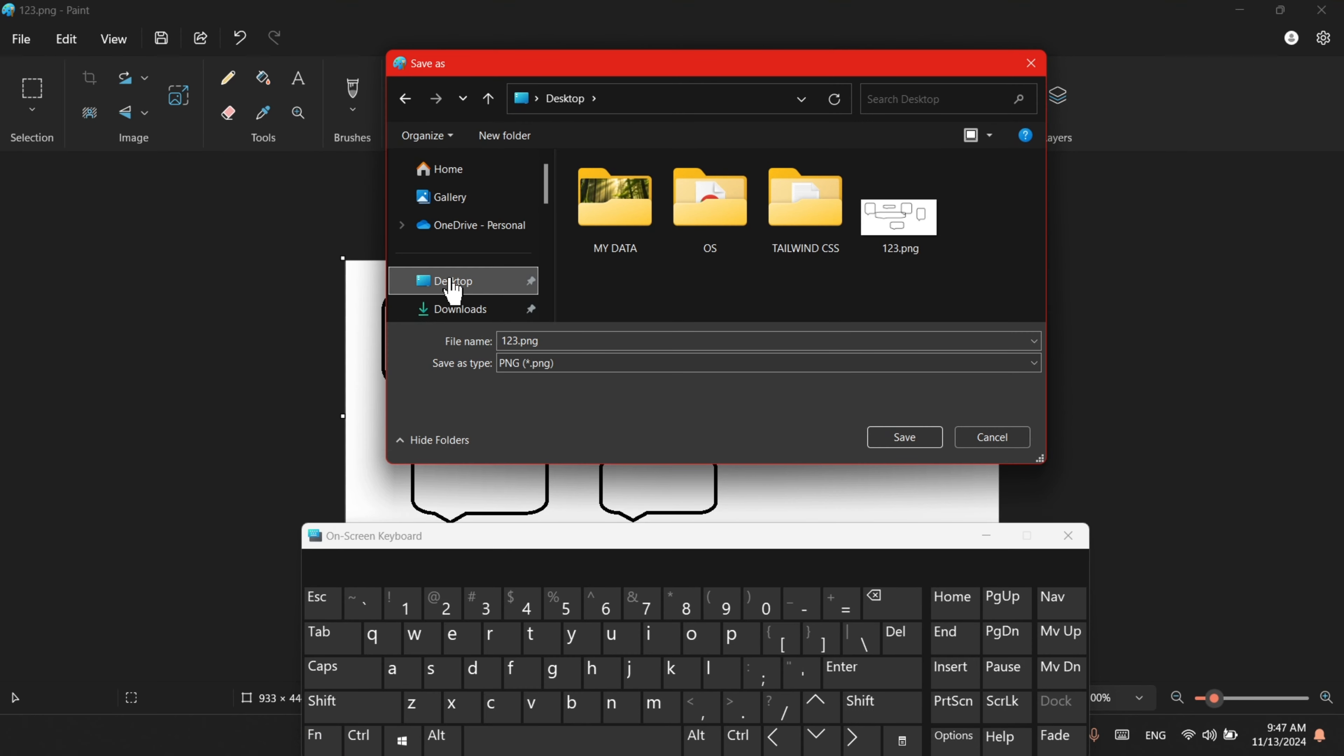
pyautogui.click(590, 342)
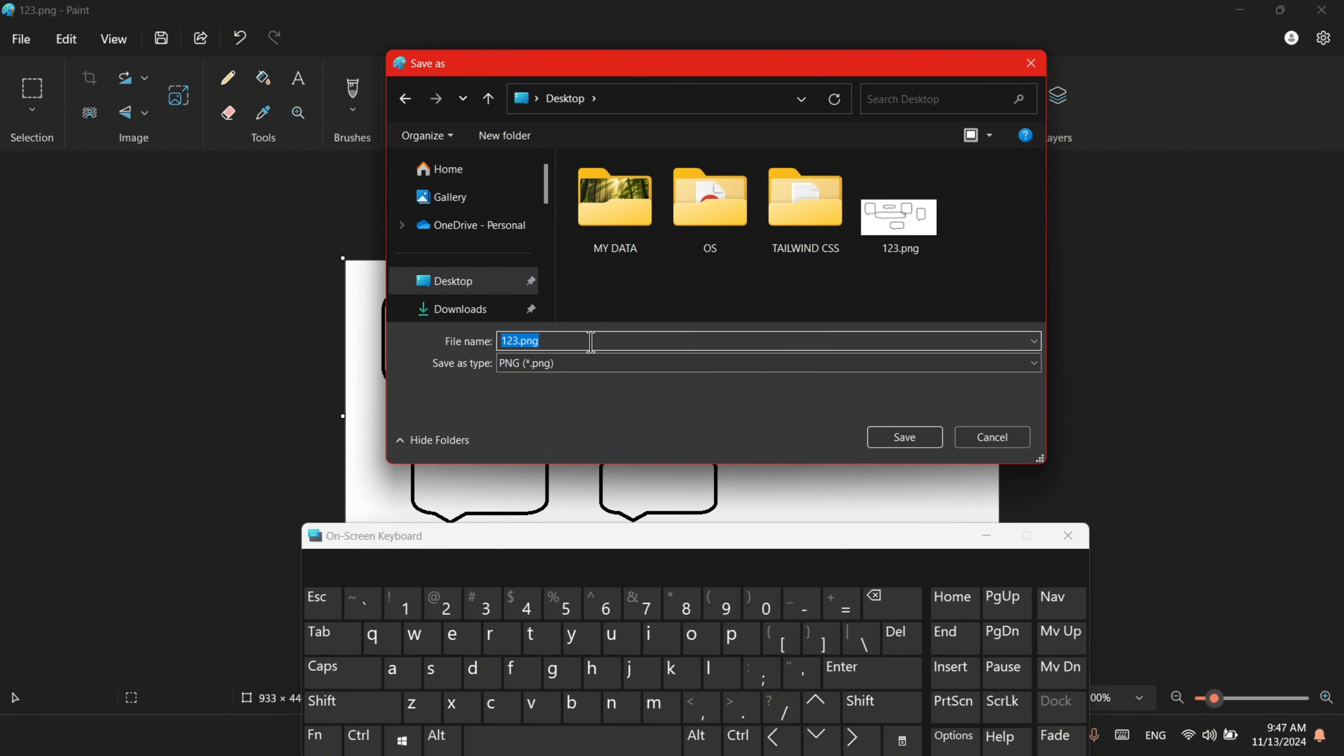
pyautogui.write('1234')
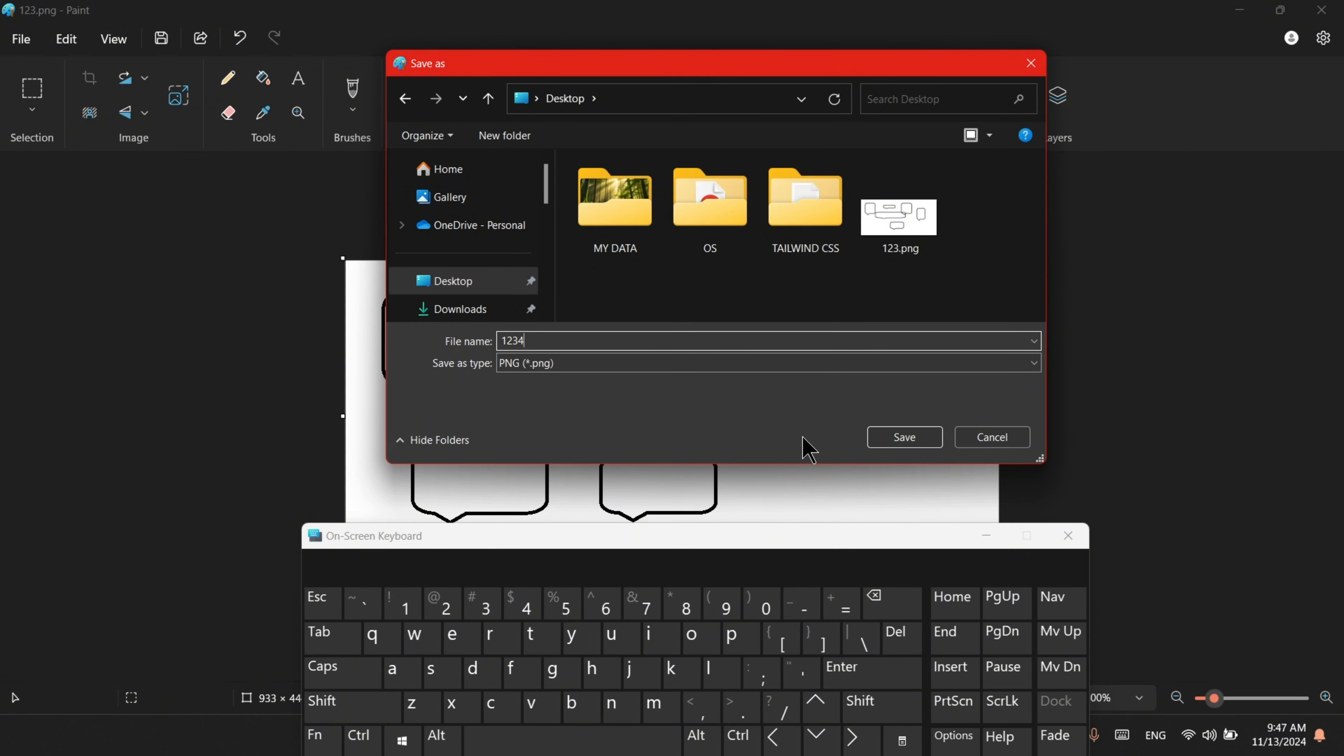
pyautogui.click(877, 440)
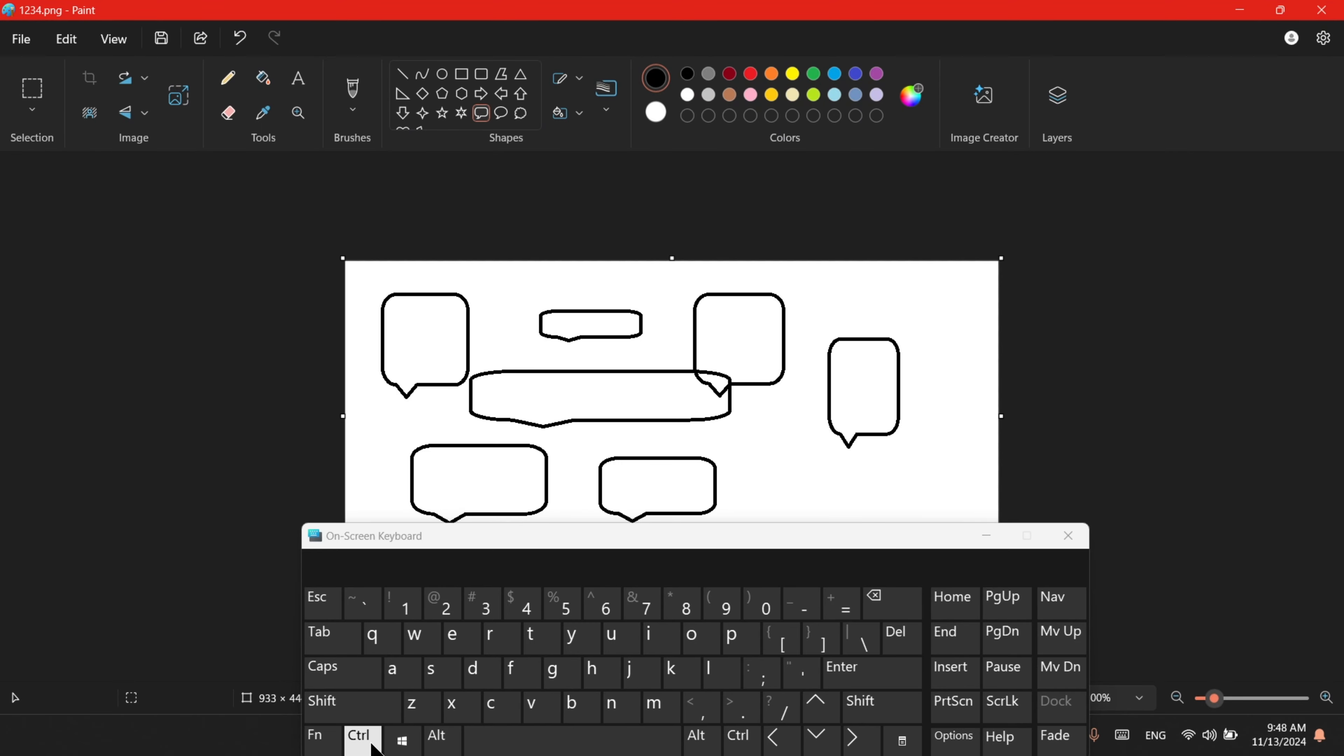
# Look for the saved 1234.png among the Desktop pictures in the Open dialog and dismiss the dialog without opening a file.
pyautogui.click(362, 739)
pyautogui.click(693, 638)
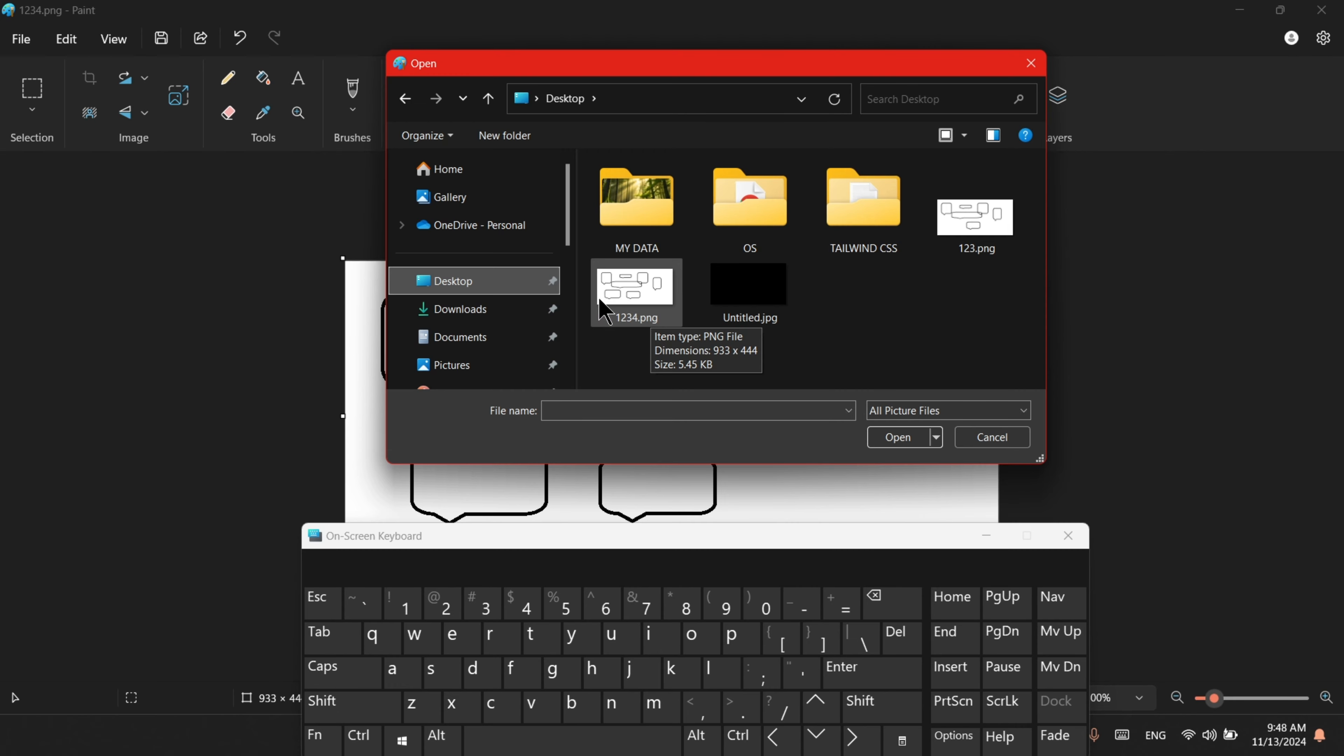
pyautogui.click(992, 437)
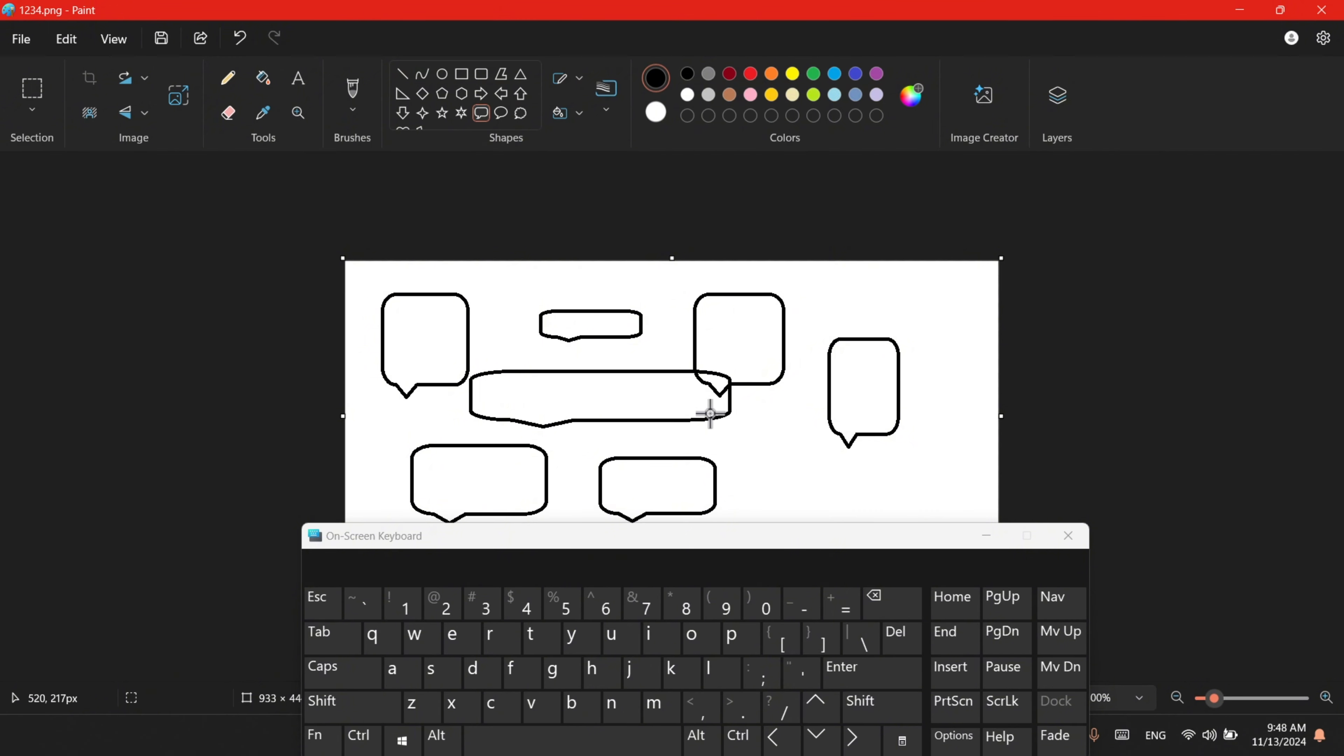
pyautogui.click(321, 738)
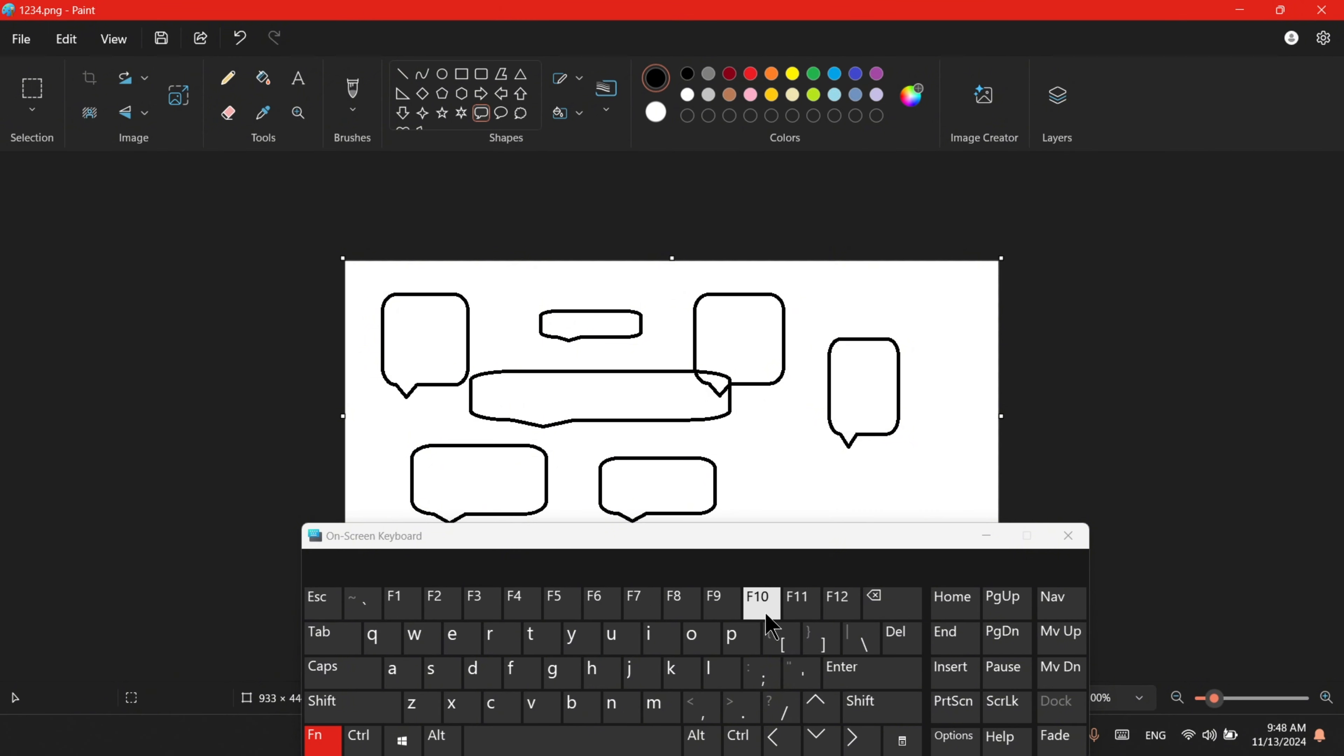
pyautogui.click(322, 741)
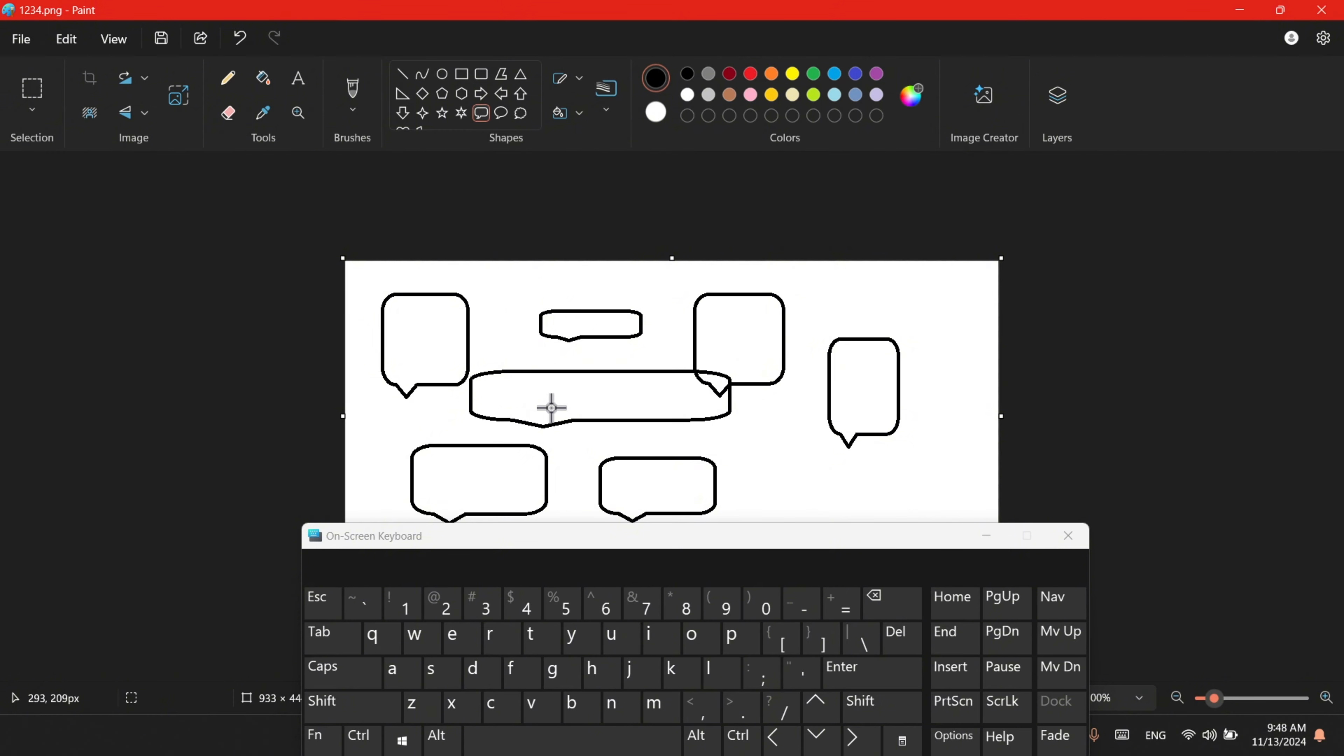
# Print one copy of the picture in landscape orientation on the Canon LBP6000/LBP6018 printer.
pyautogui.click(360, 750)
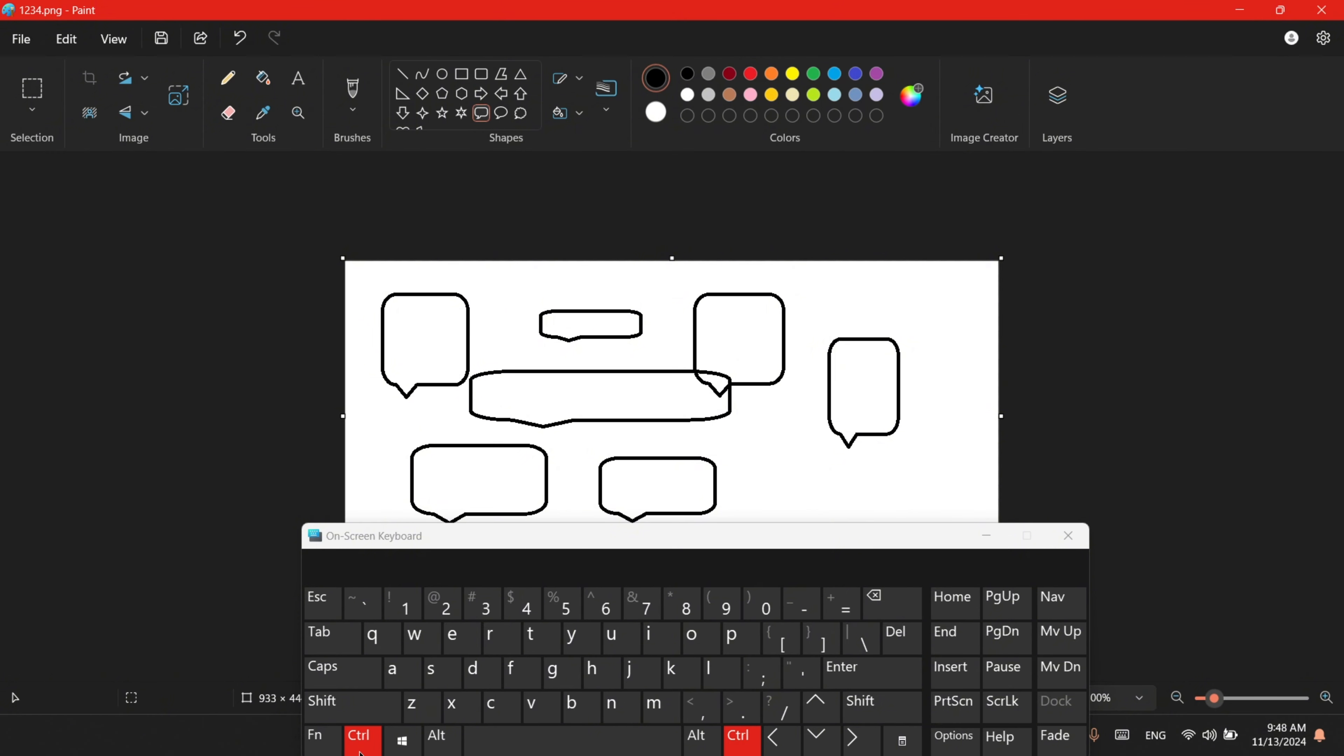
pyautogui.click(734, 636)
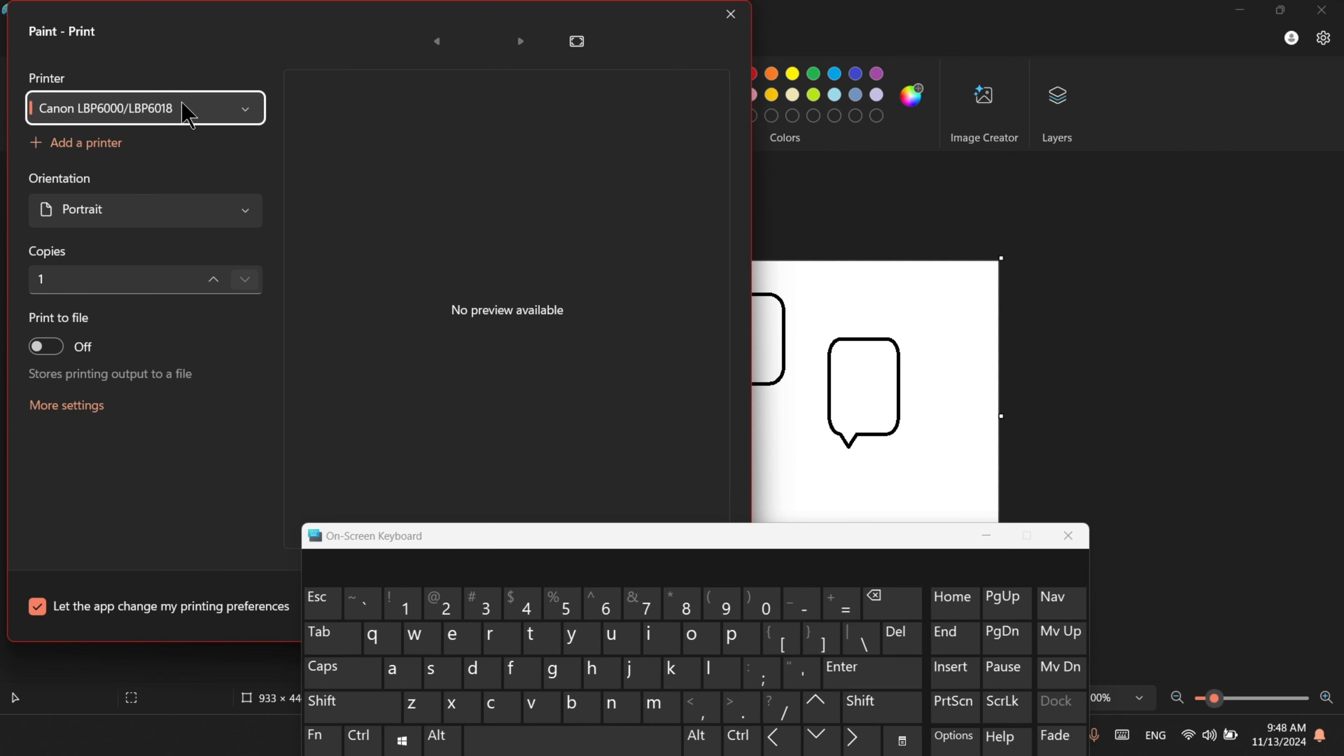
pyautogui.click(186, 110)
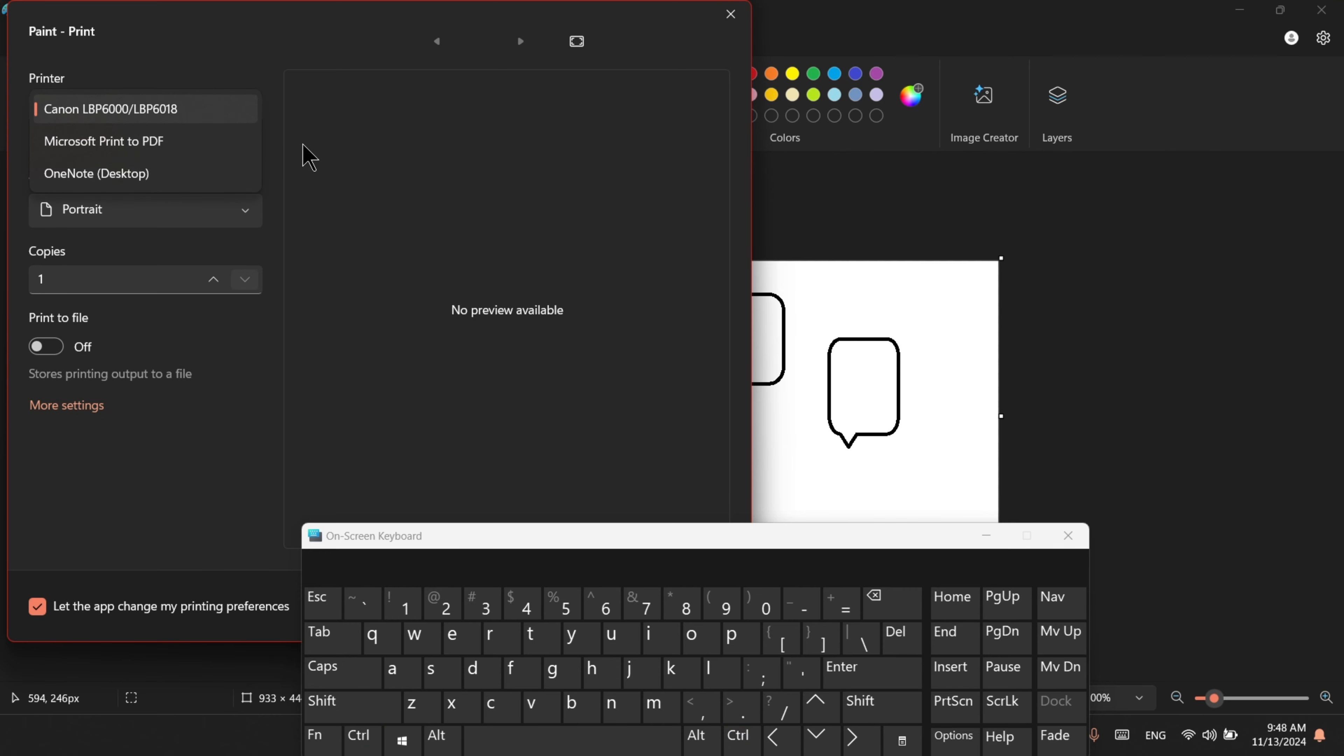
pyautogui.click(304, 156)
pyautogui.click(156, 212)
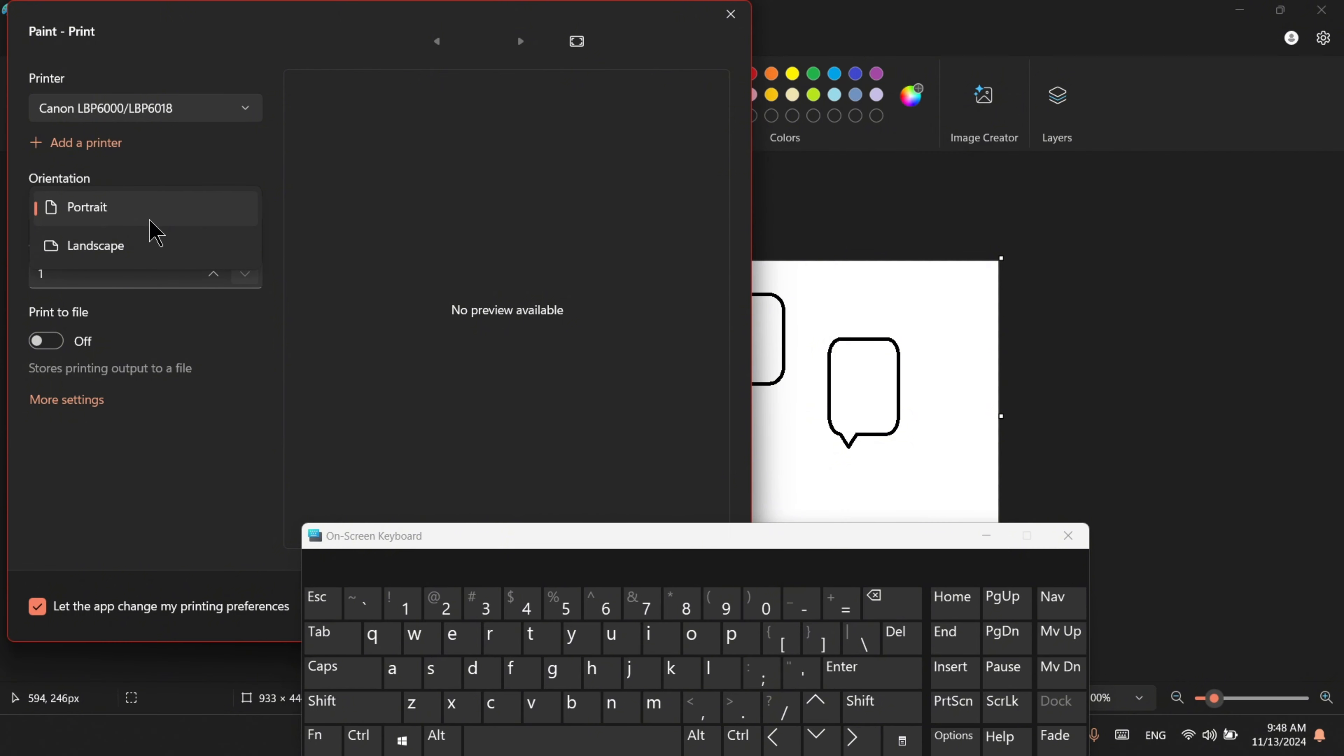
pyautogui.click(140, 248)
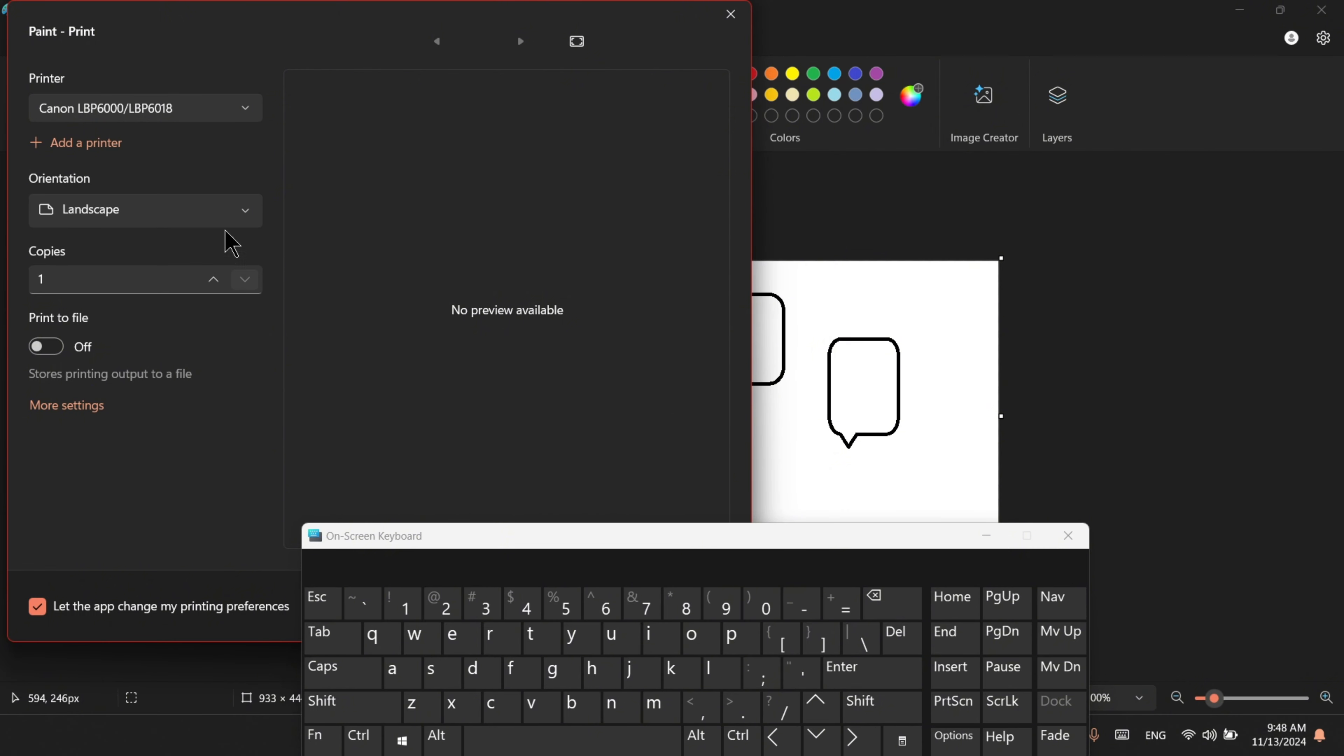
pyautogui.doubleClick(85, 281)
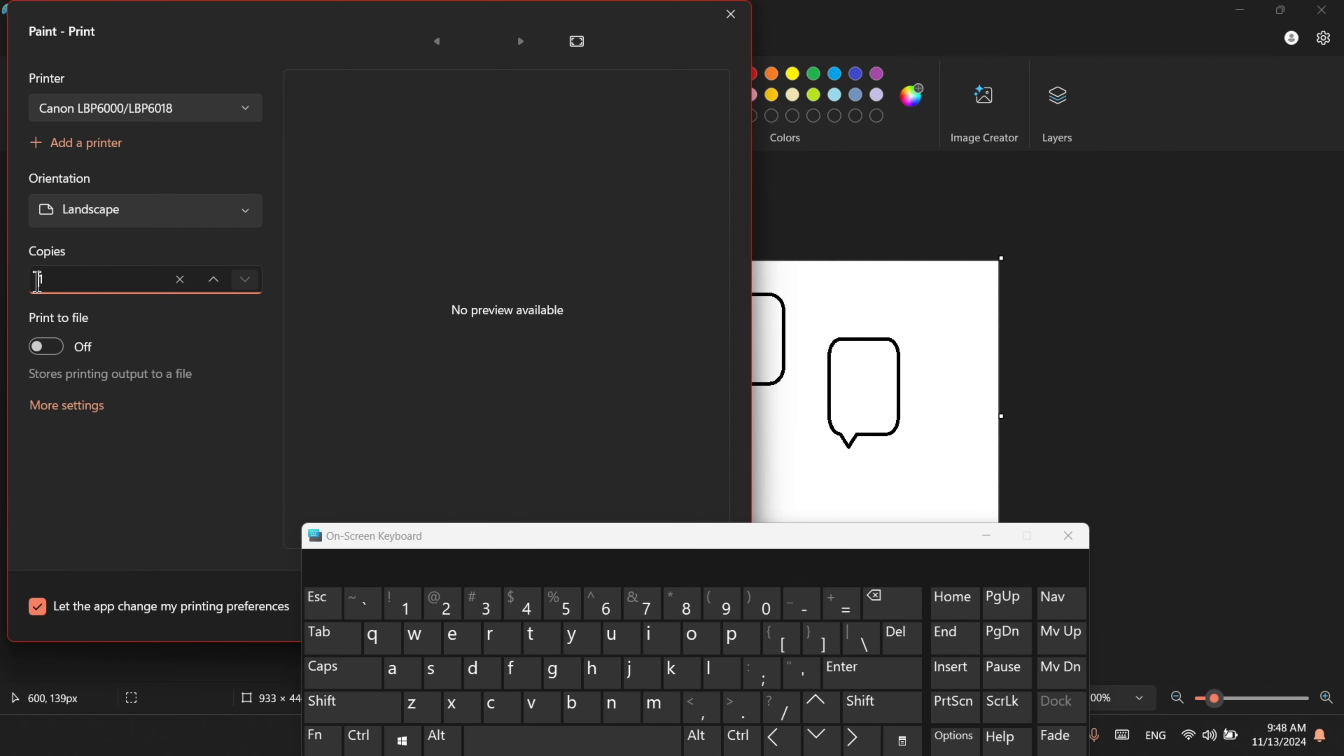
pyautogui.moveTo(515, 543); pyautogui.dragTo(520, 322)
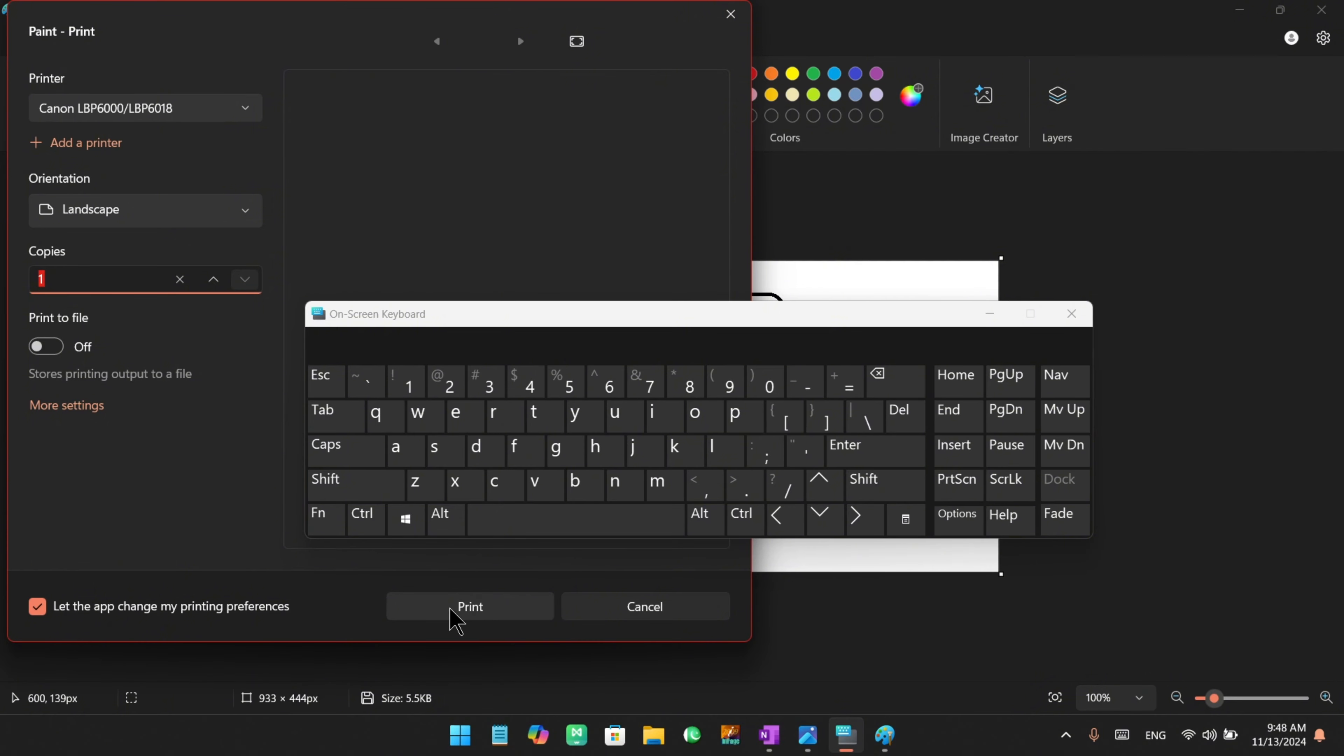
pyautogui.click(475, 608)
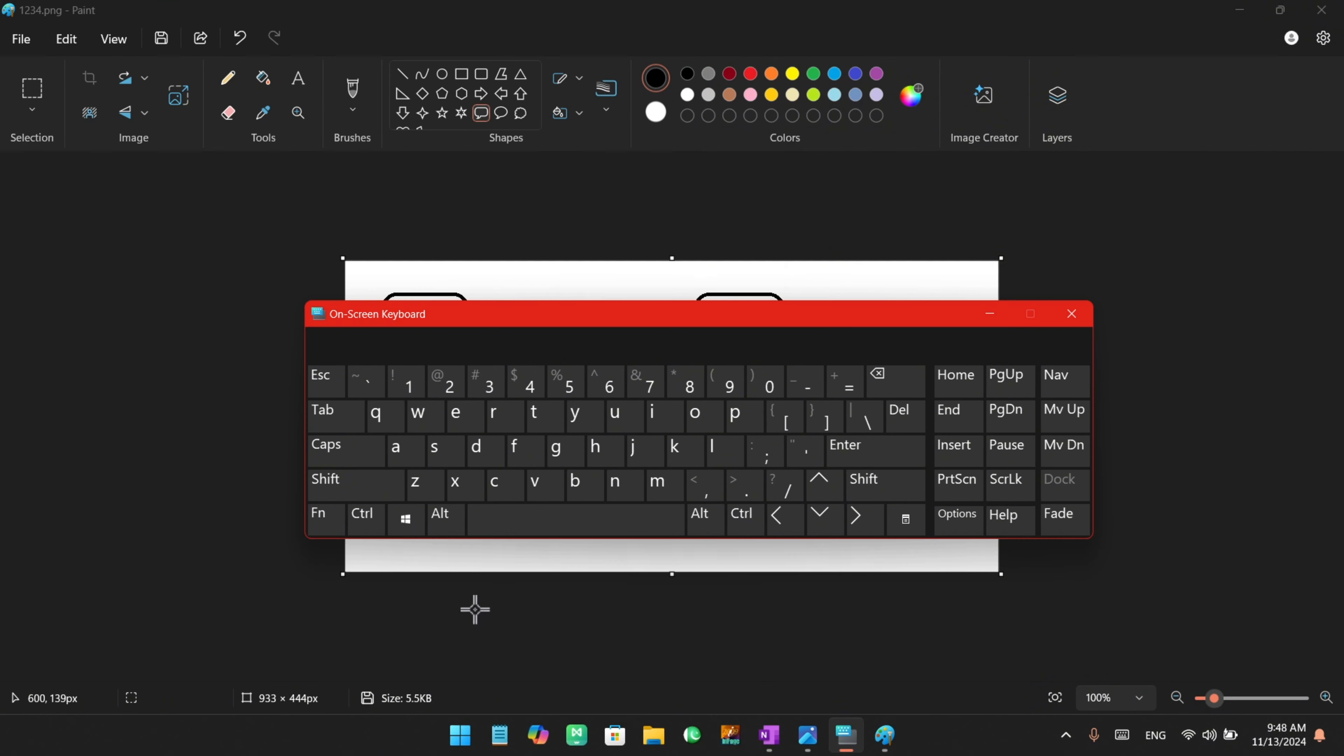
pyautogui.moveTo(630, 336); pyautogui.dragTo(648, 475)
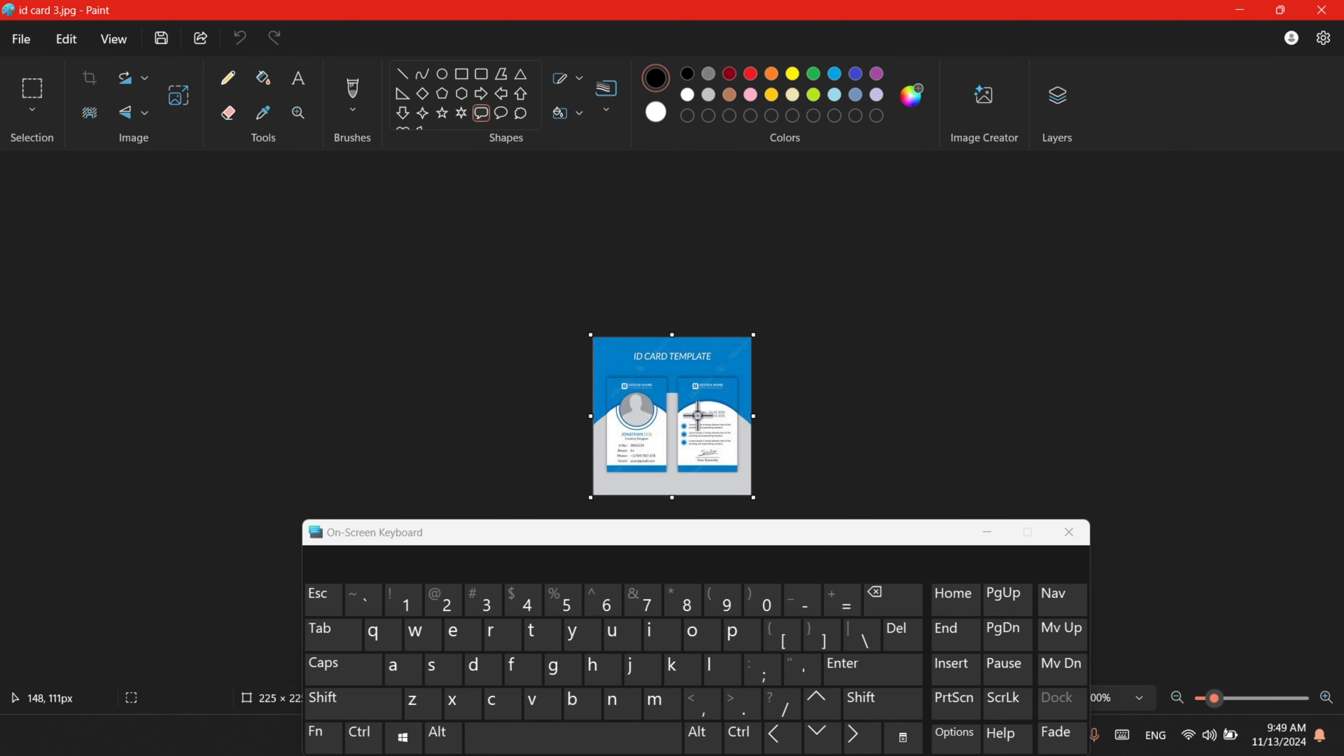
# Bring up the image properties and review the picture's width and height in inches.
pyautogui.click(363, 737)
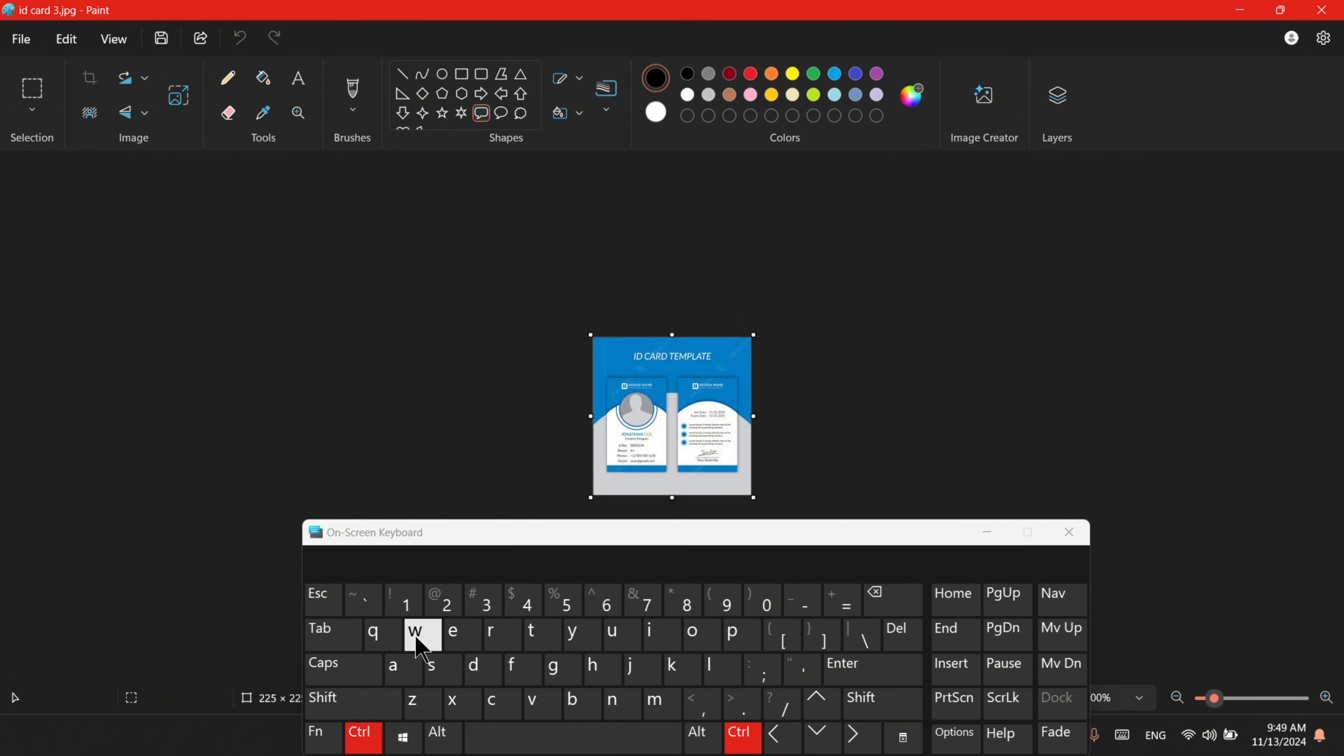
pyautogui.click(466, 642)
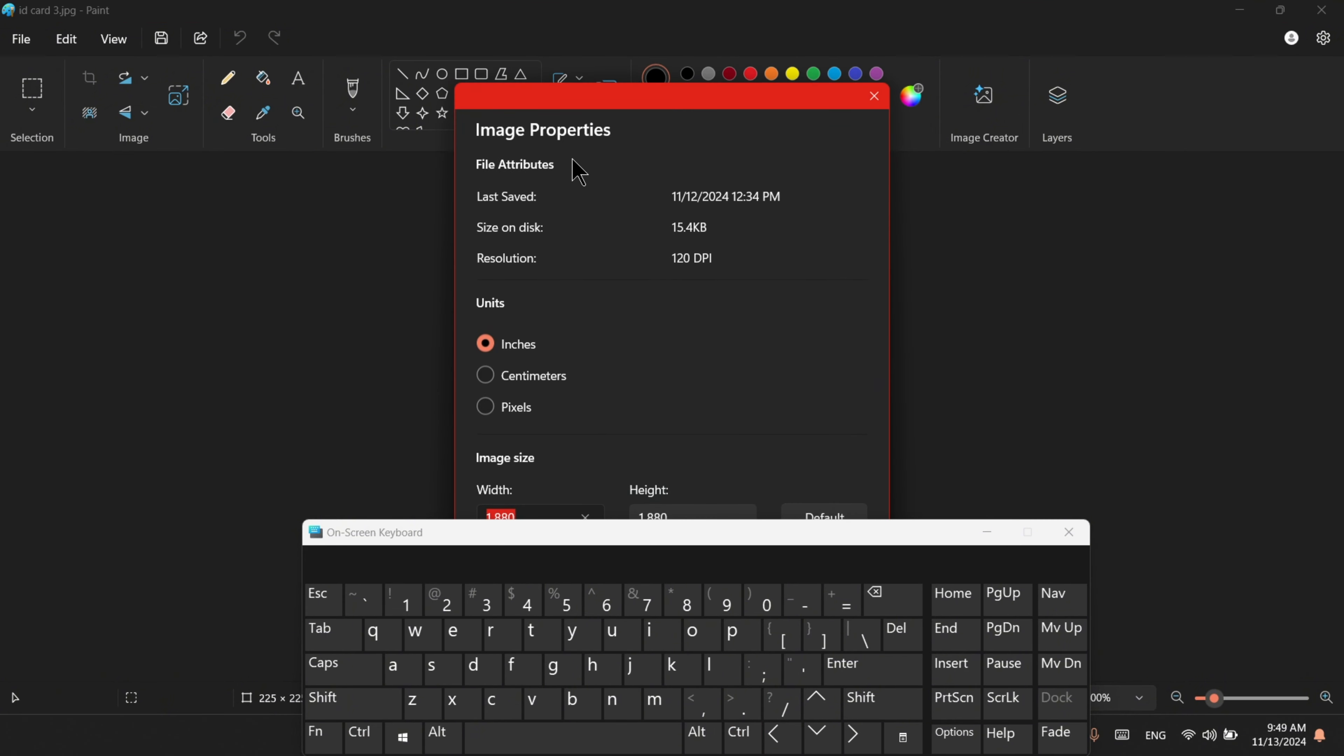
pyautogui.moveTo(606, 88); pyautogui.dragTo(602, 13)
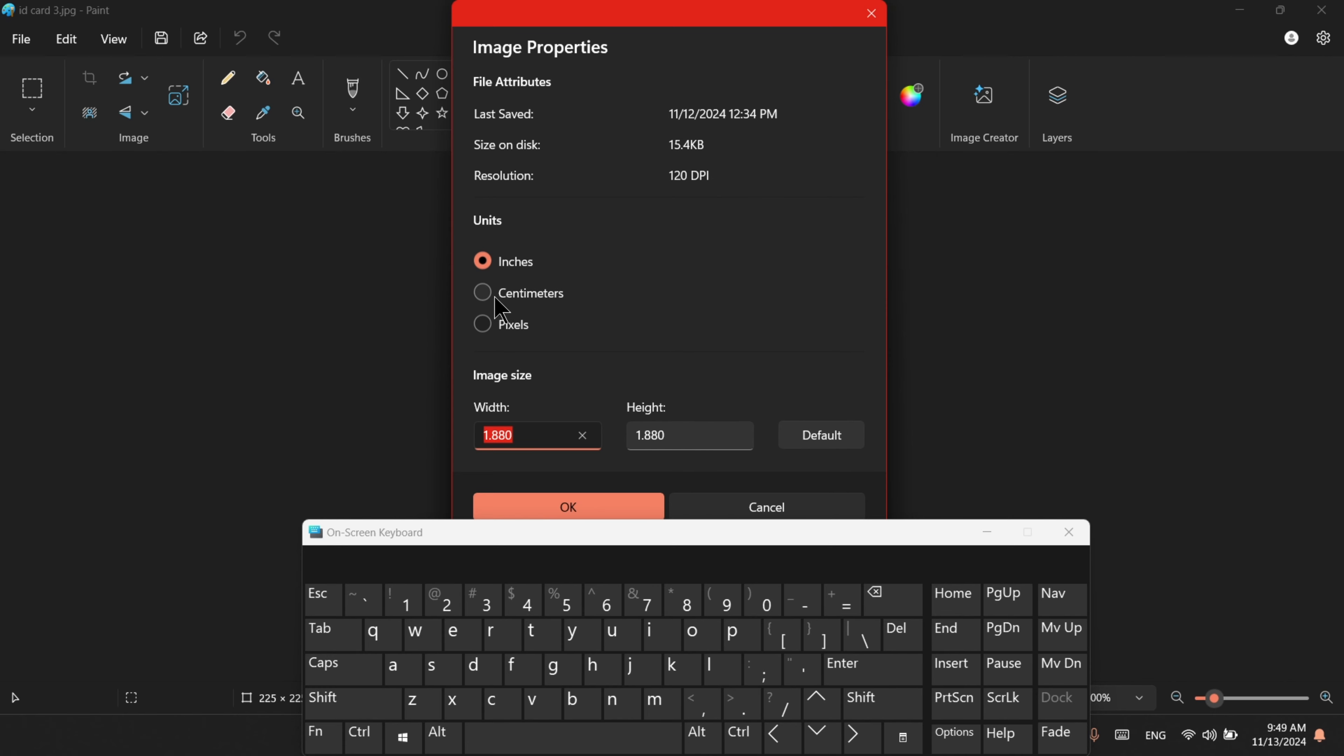
pyautogui.click(533, 434)
pyautogui.moveTo(634, 427); pyautogui.dragTo(685, 433)
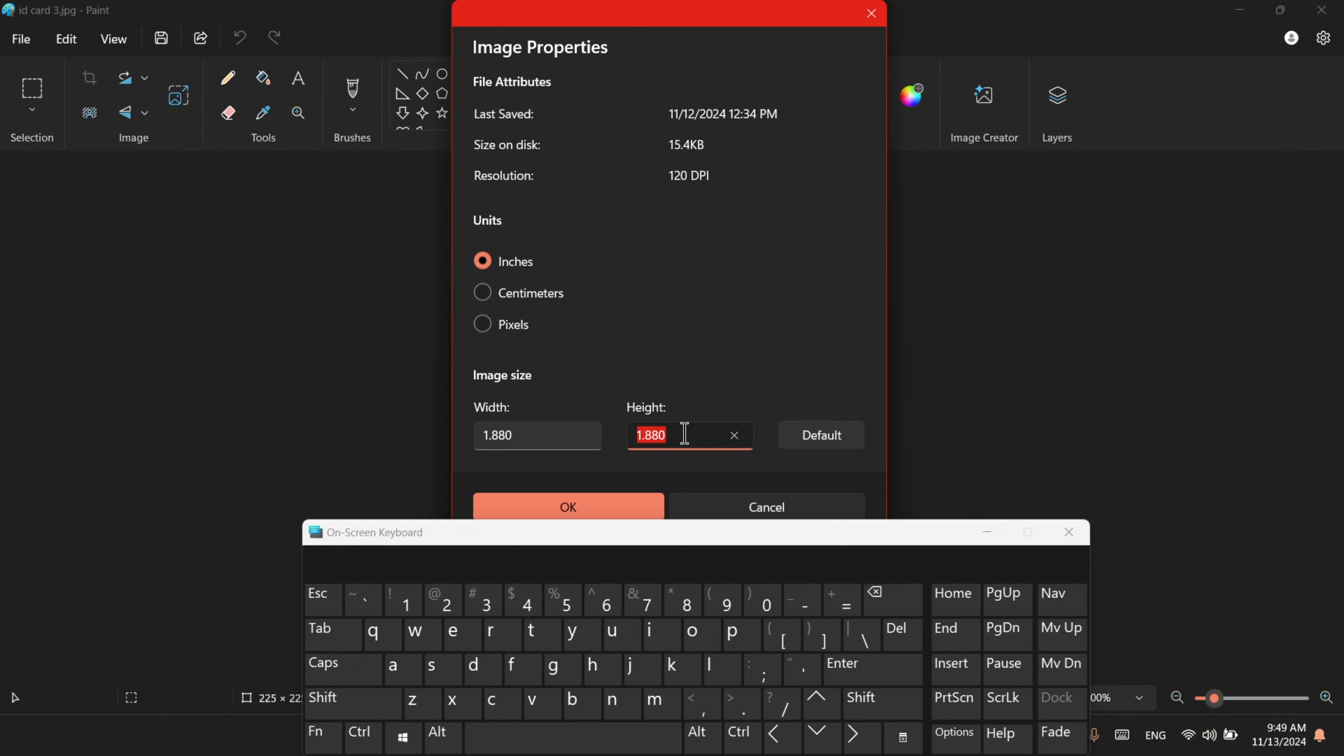
# Switch the image size units to centimeters and check the width and height.
pyautogui.click(528, 297)
pyautogui.moveTo(523, 439); pyautogui.dragTo(448, 438)
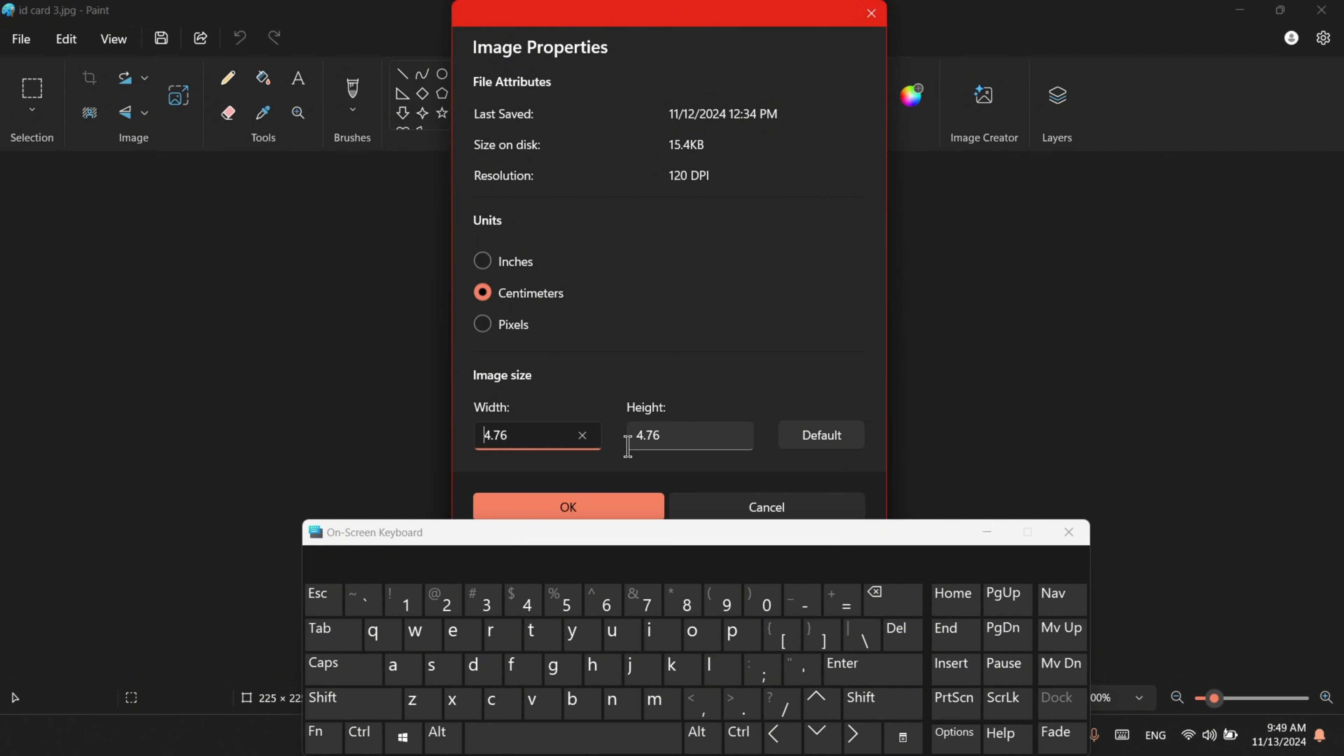
pyautogui.click(683, 437)
pyautogui.click(629, 447)
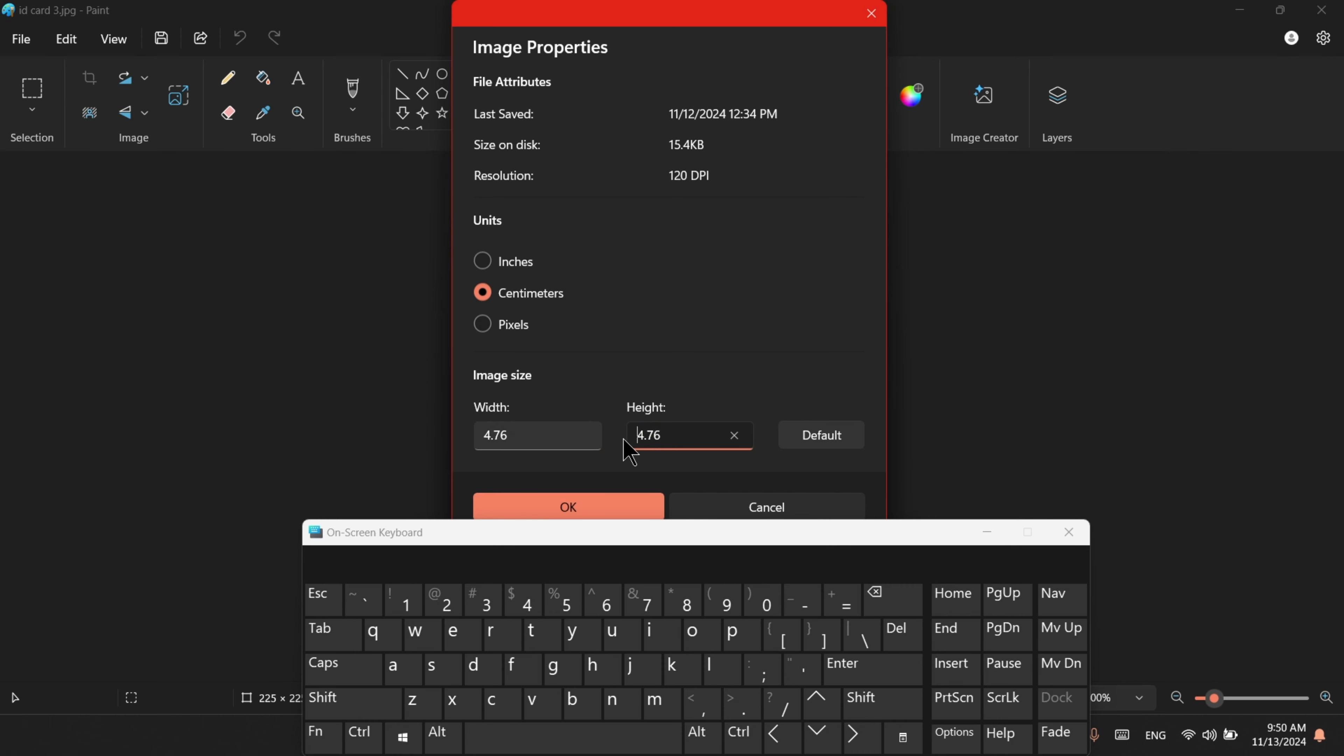
# Try the Pixels unit and the default image size, and leave the image properties without applying anything.
pyautogui.click(509, 329)
pyautogui.click(525, 441)
pyautogui.click(822, 435)
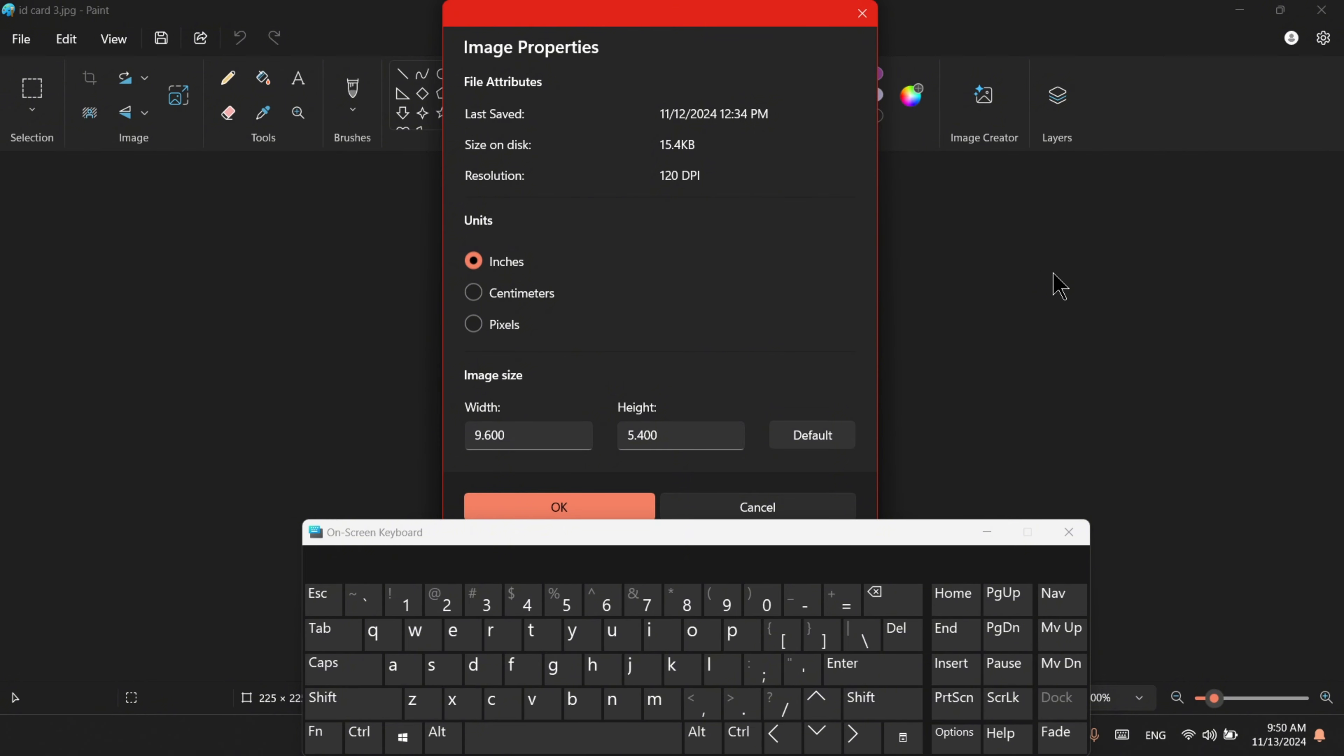
pyautogui.click(531, 433)
pyautogui.moveTo(525, 437); pyautogui.dragTo(355, 433)
pyautogui.moveTo(701, 440); pyautogui.dragTo(603, 430)
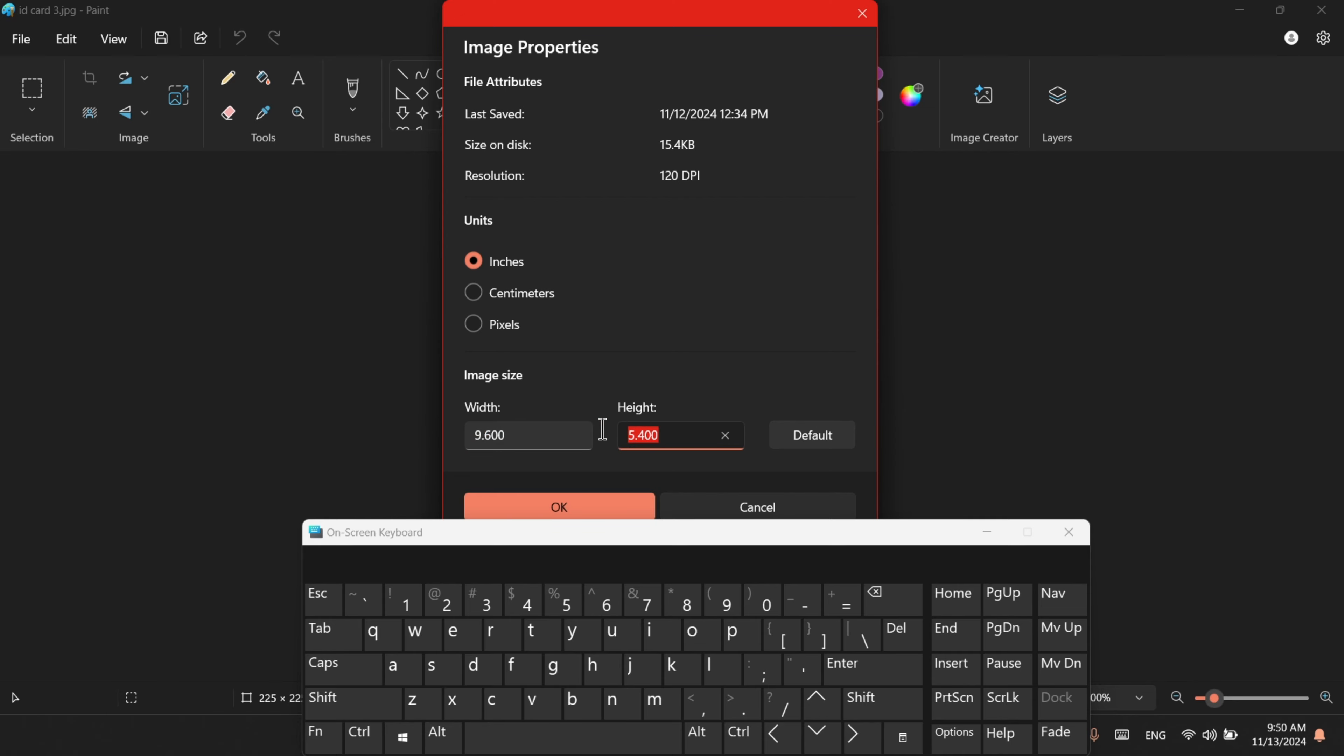
# Cut the ID CARD TEMPLATE heading out of the picture with a rectangular selection about 124 × 30 px.
pyautogui.scroll(8, 655, 380)
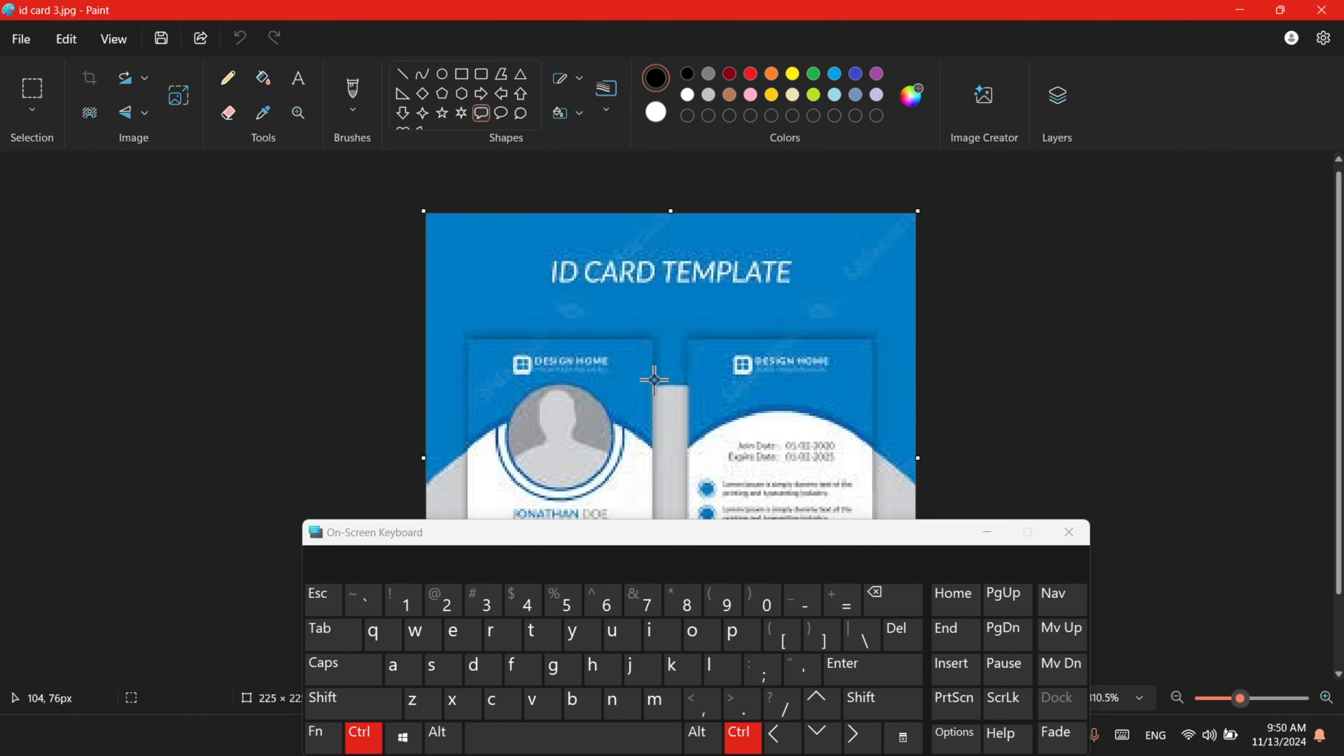
pyautogui.scroll(-1, 654, 381)
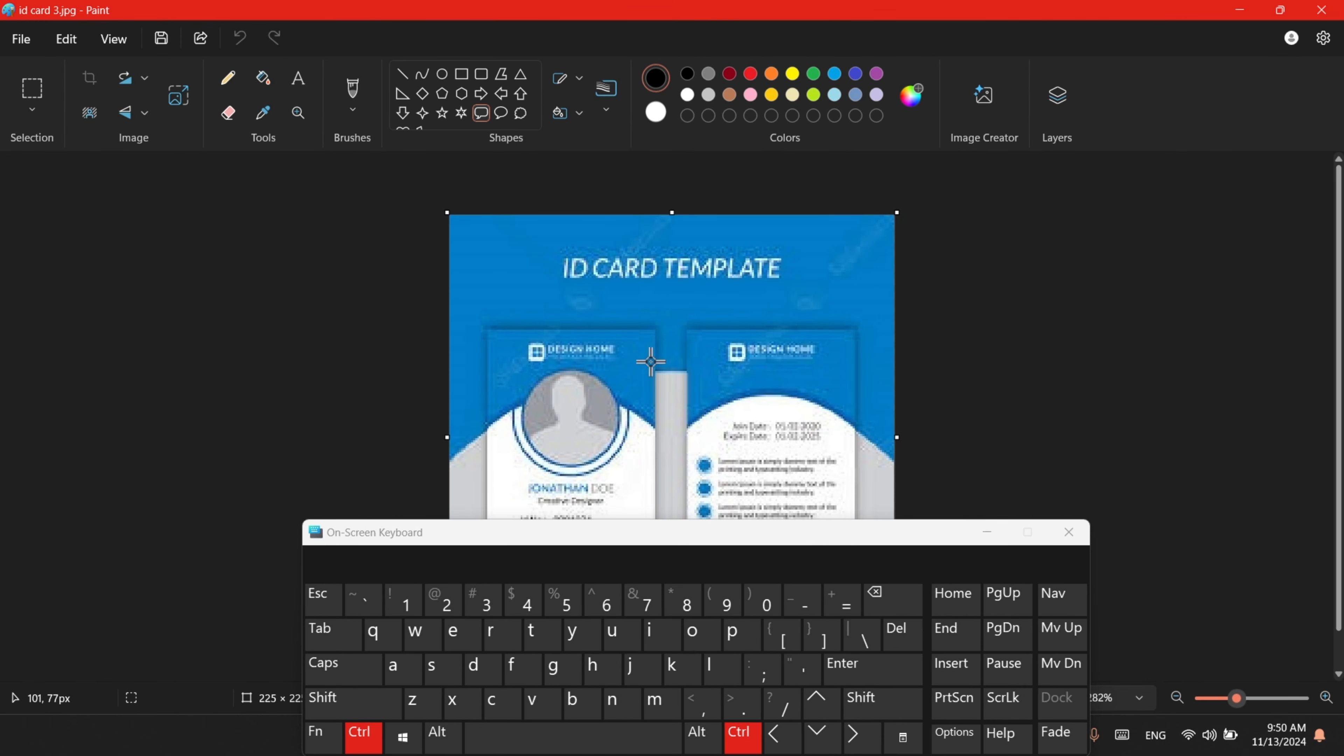
pyautogui.scroll(-1, 647, 360)
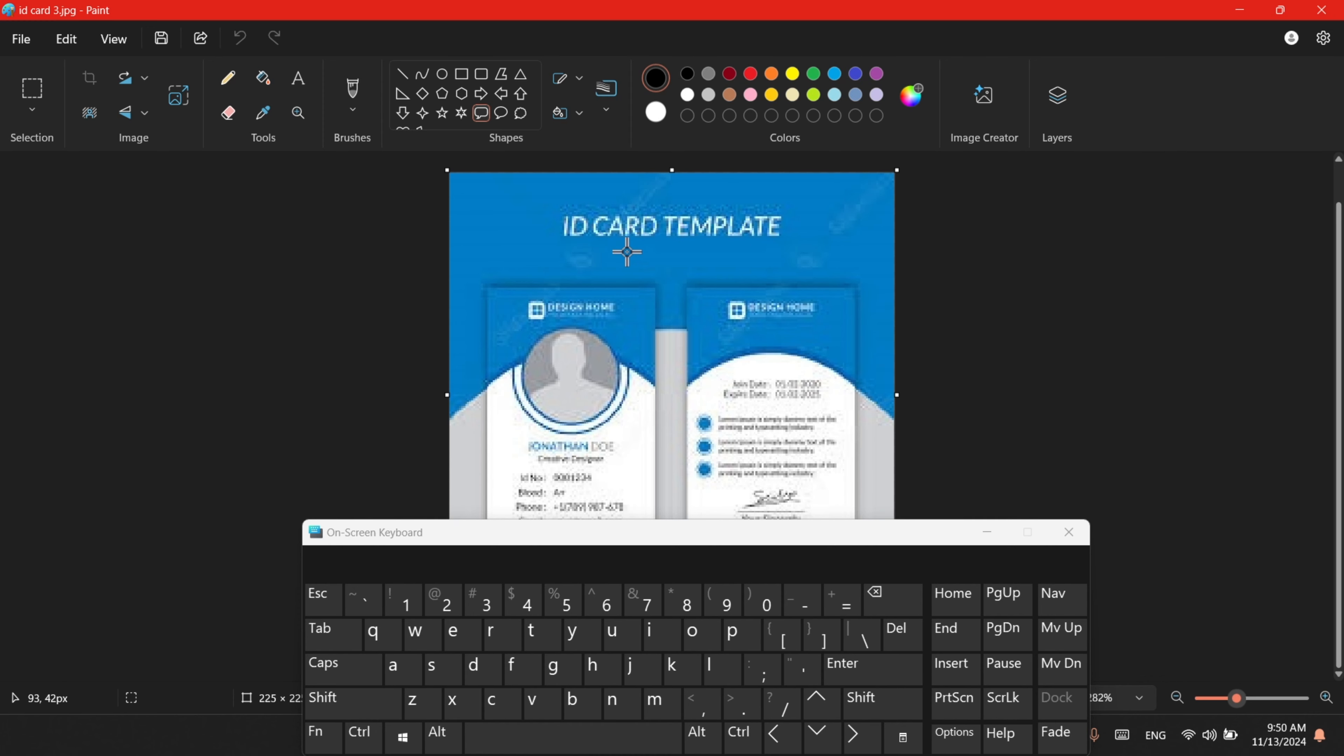
pyautogui.click(32, 91)
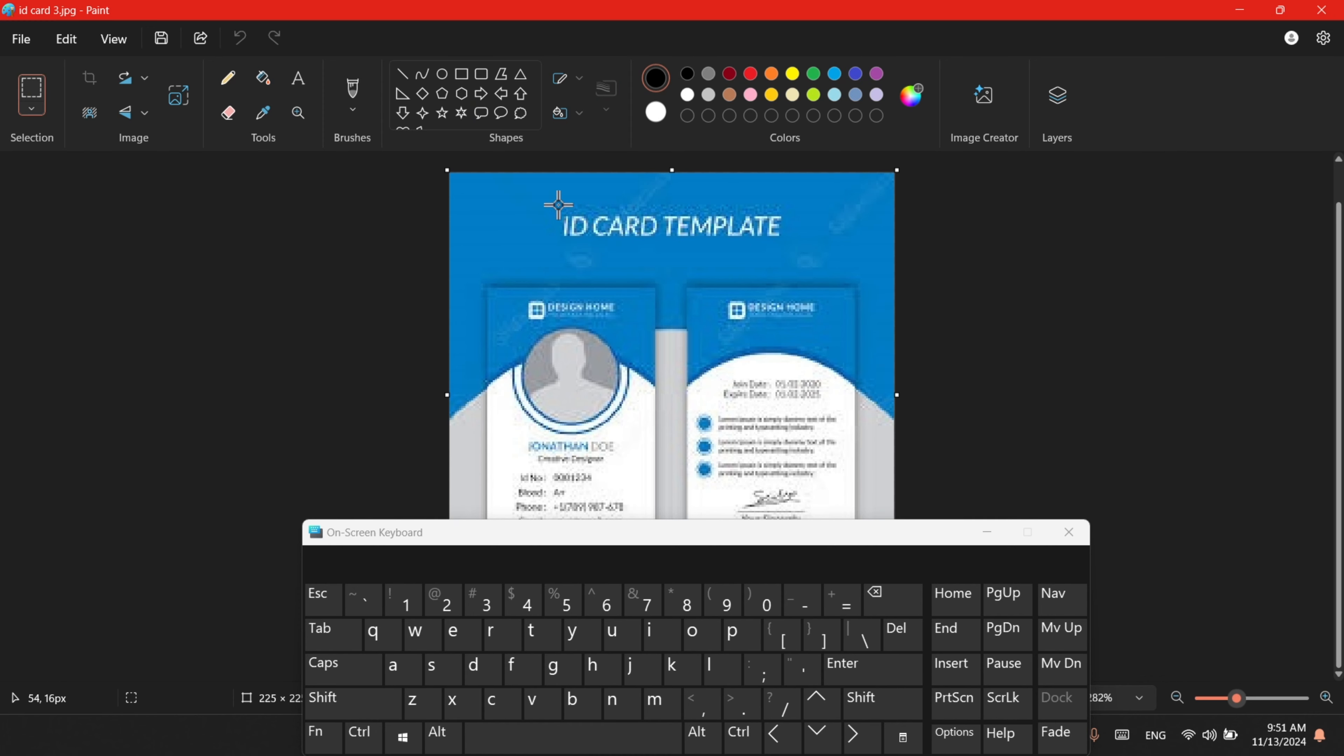
pyautogui.moveTo(552, 197); pyautogui.dragTo(798, 257)
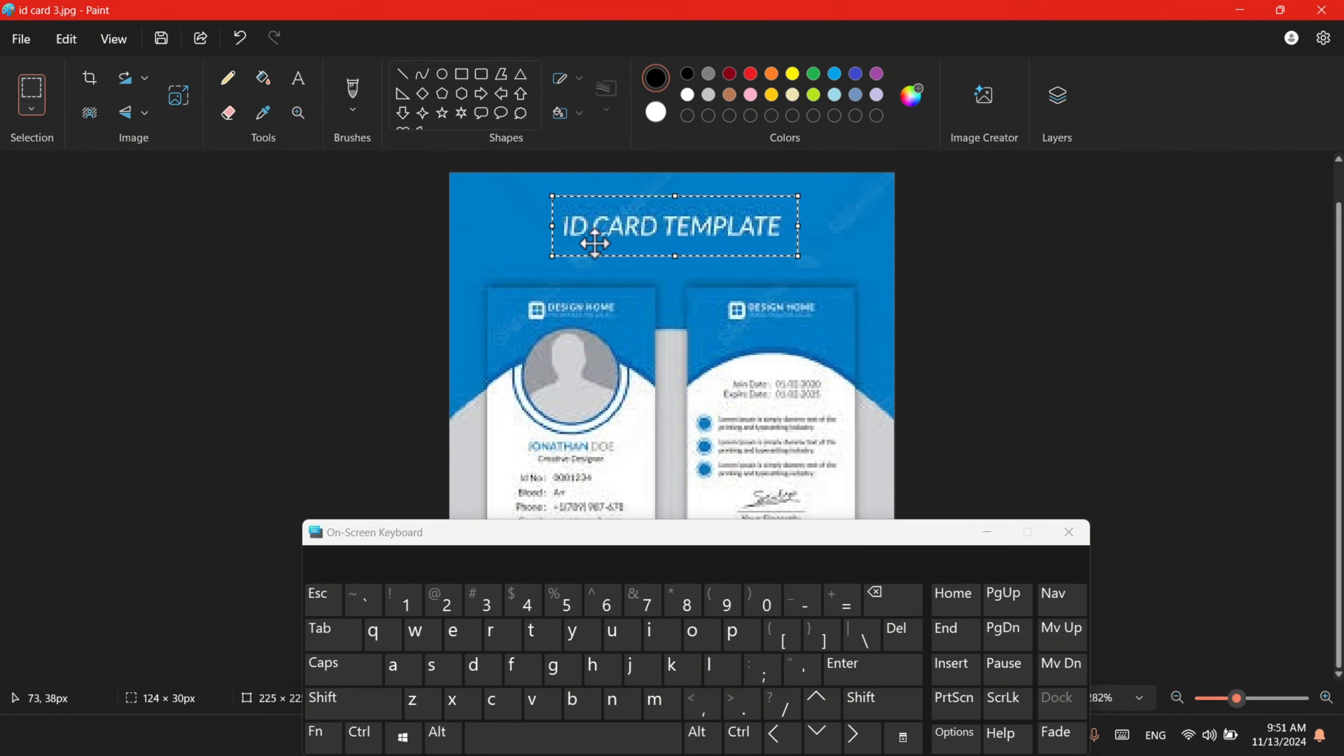
pyautogui.click(362, 732)
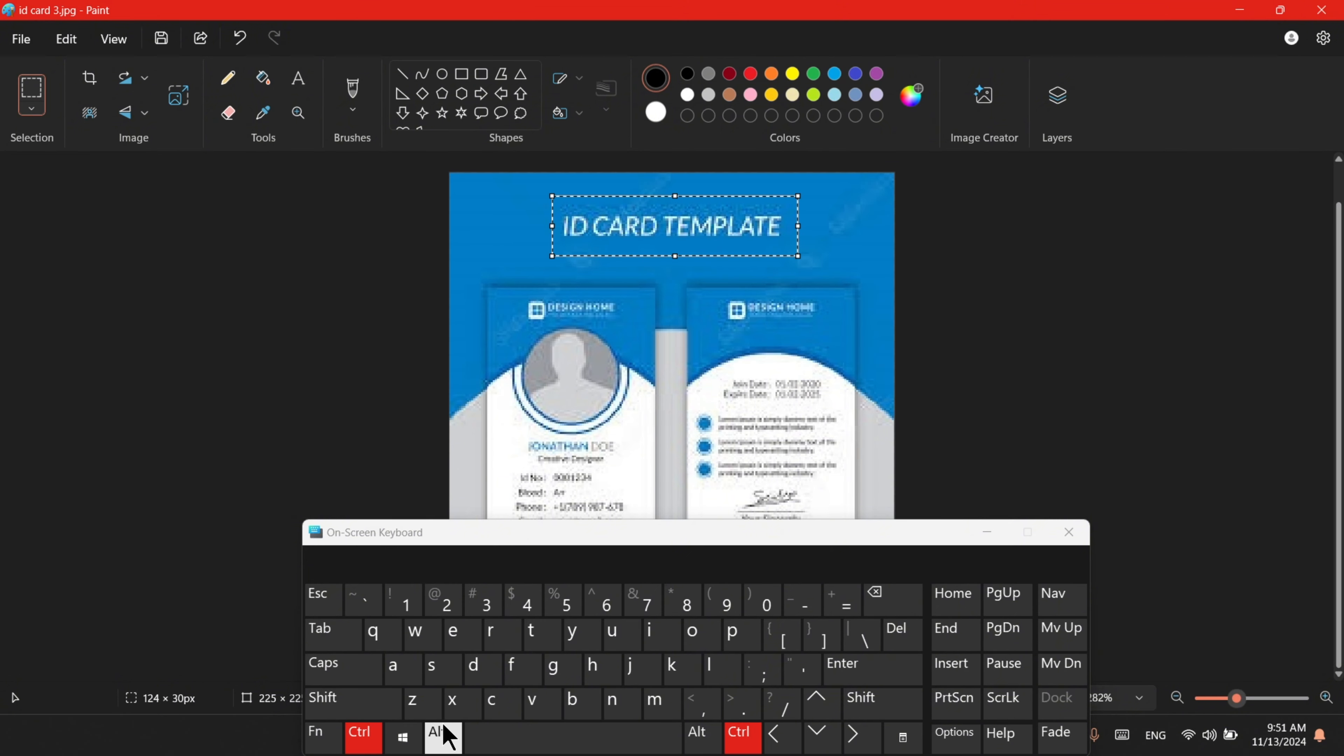
pyautogui.click(453, 710)
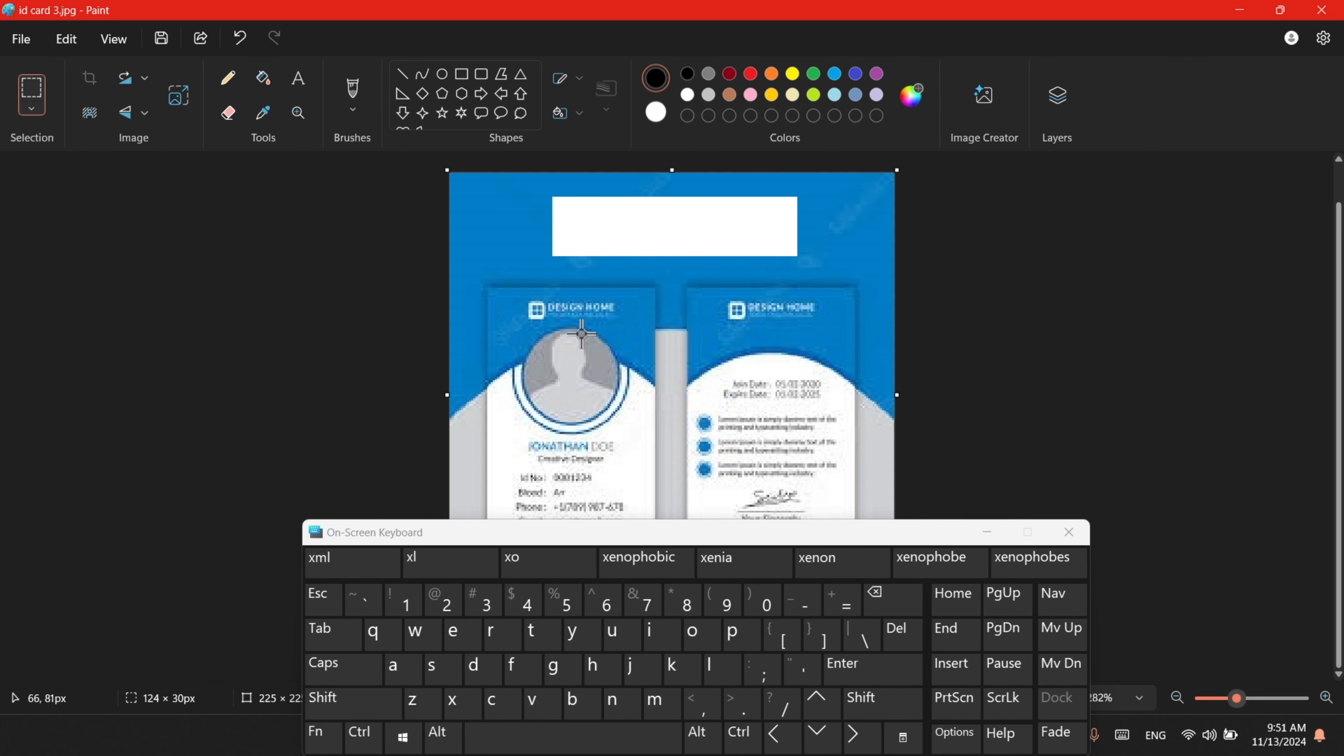
# Paste the cut heading back into the picture and move it down over the middle of the two cards.
pyautogui.click(363, 739)
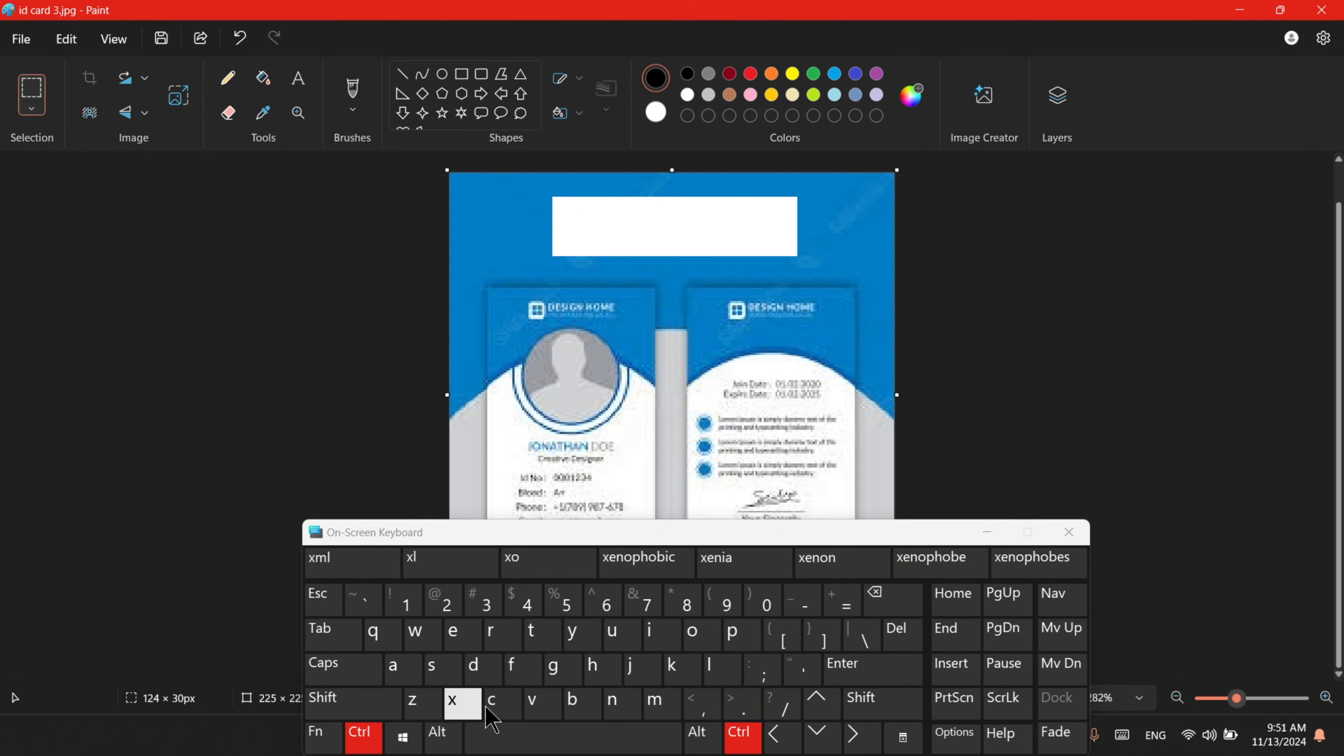
pyautogui.click(533, 703)
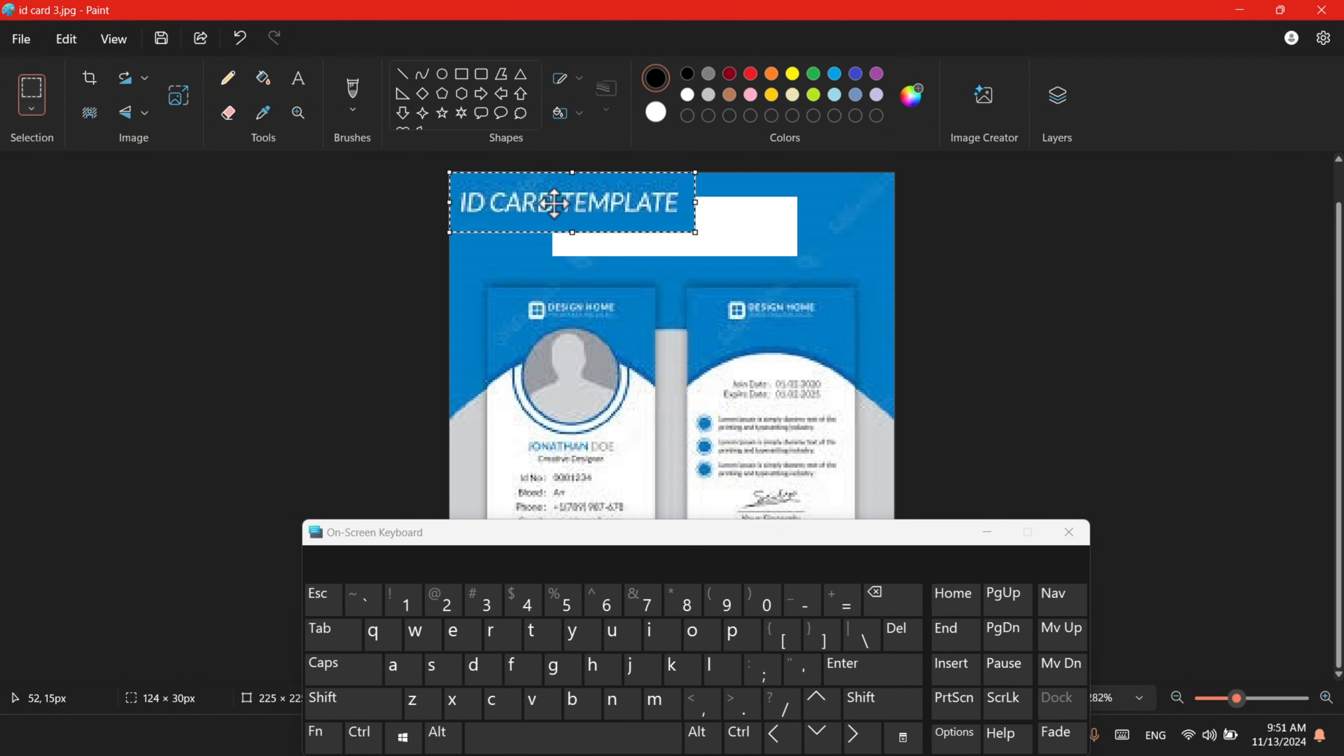
pyautogui.moveTo(554, 203); pyautogui.dragTo(652, 433)
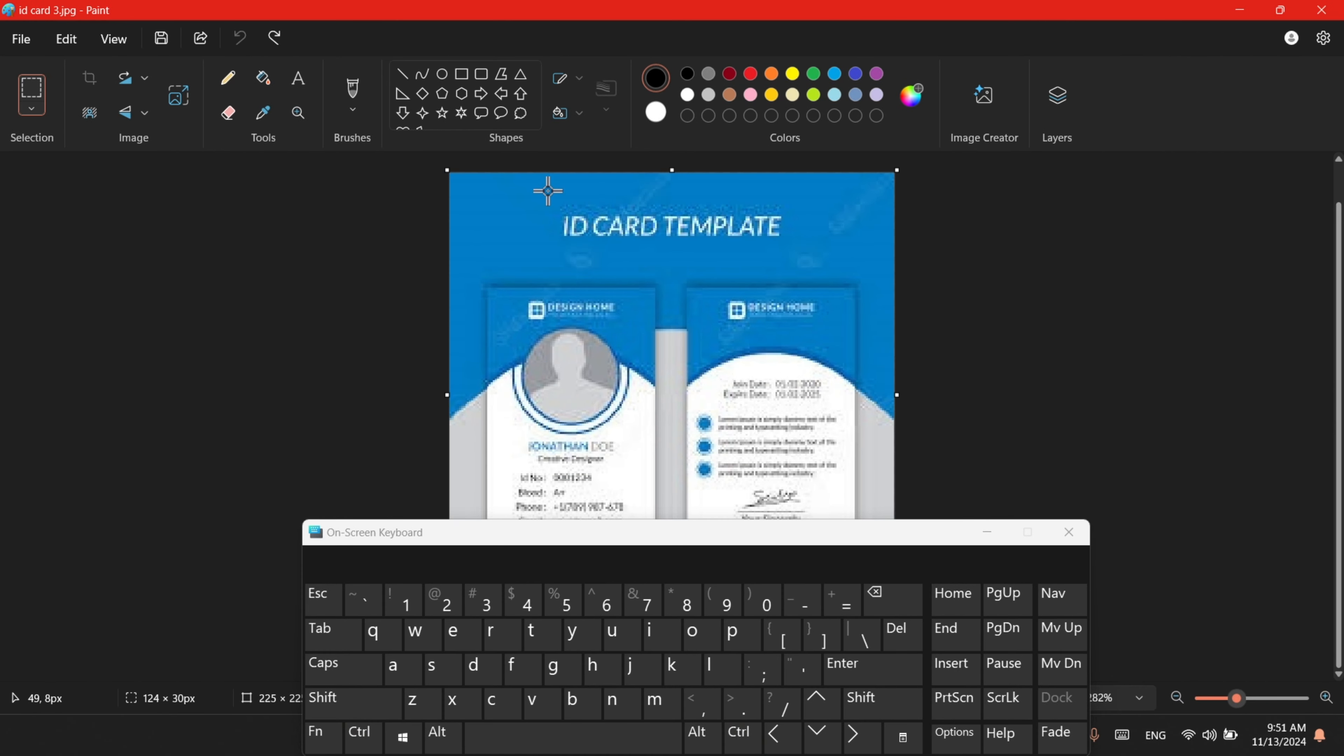
# Select the heading at about 123 × 37 px, move it down over the cards and back up below its original place, and undo the move.
pyautogui.moveTo(549, 189); pyautogui.dragTo(791, 262)
pyautogui.moveTo(708, 232); pyautogui.dragTo(692, 419)
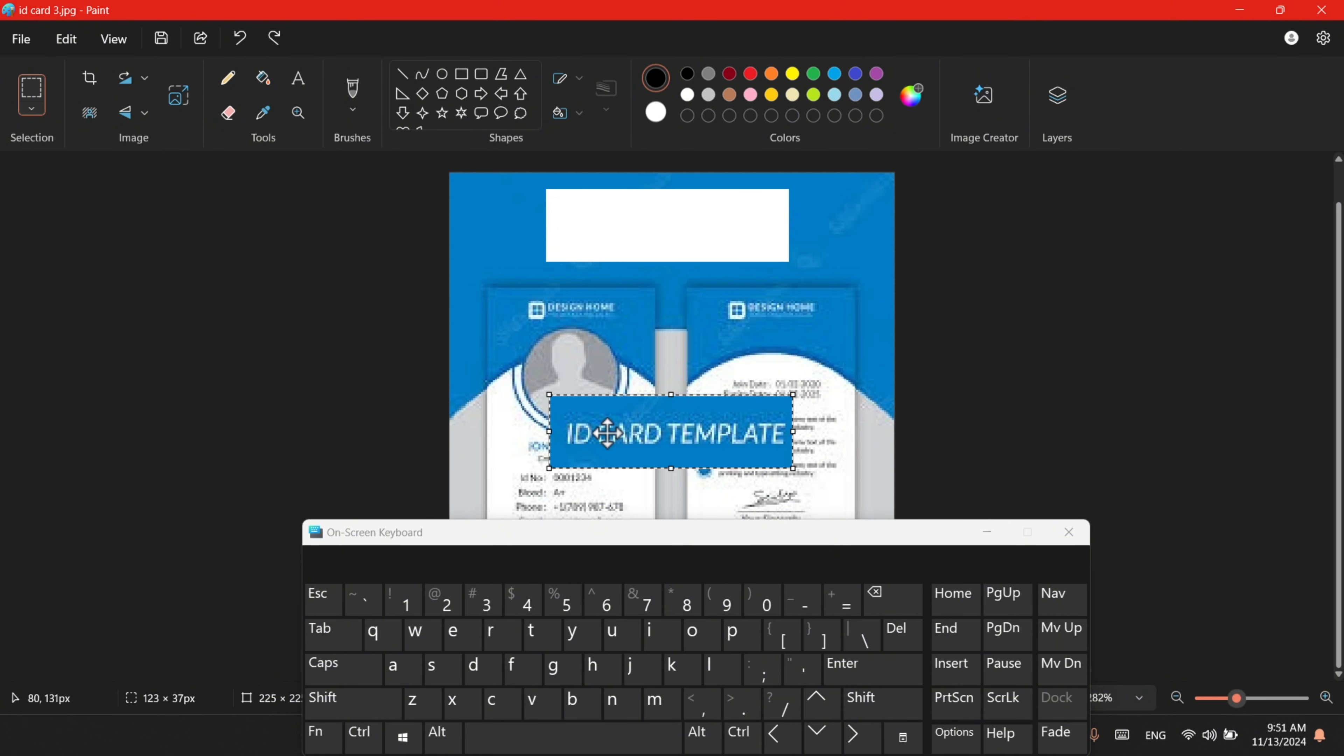
pyautogui.moveTo(607, 433); pyautogui.dragTo(620, 305)
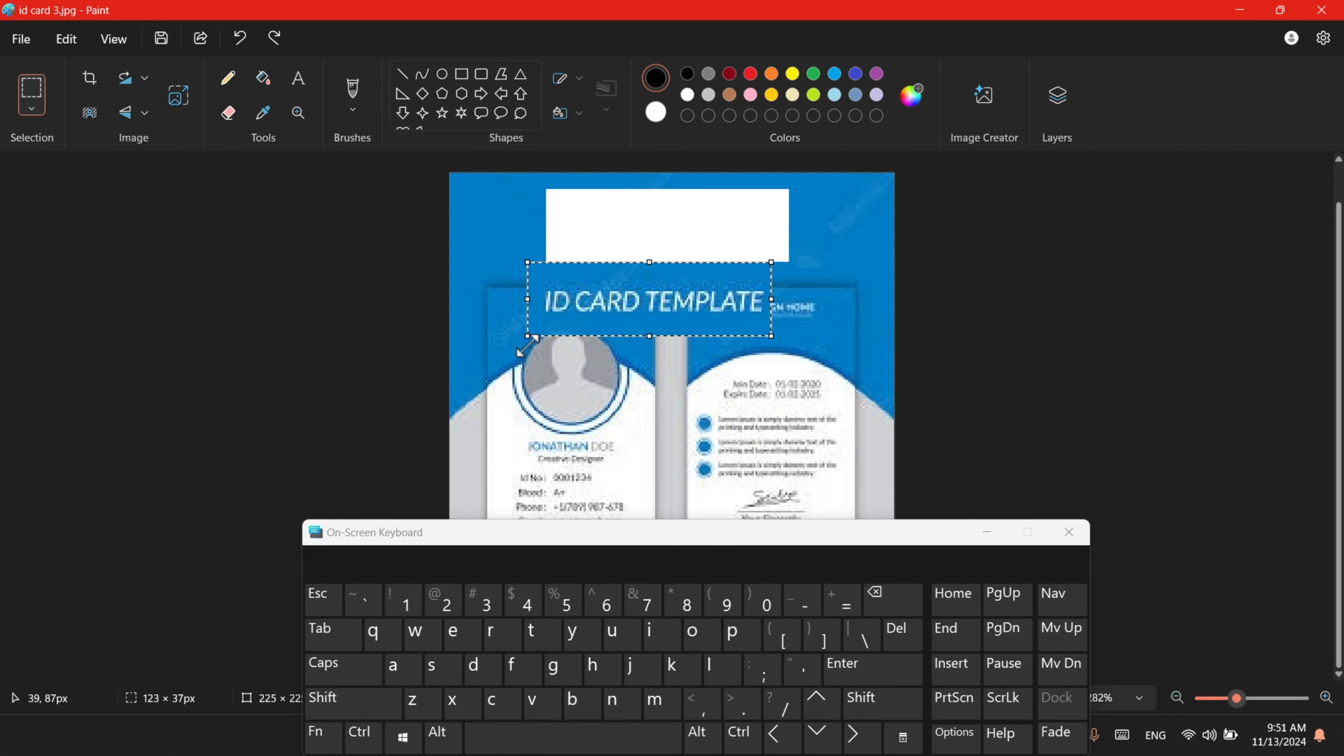
pyautogui.hotkey('ctrl', 'z')
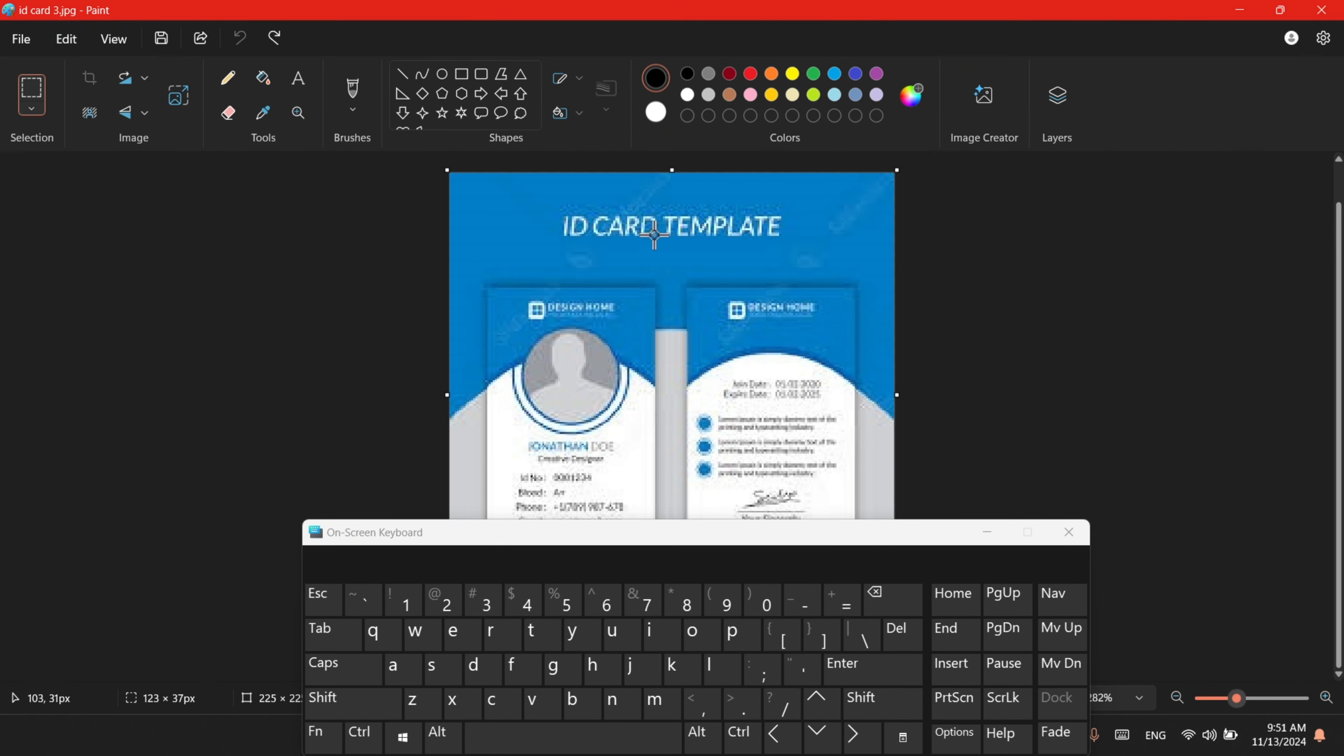
# Copy the ID CARD TEMPLATE heading using a rectangular selection about 121 × 24 px.
pyautogui.moveTo(550, 199)
pyautogui.mouseDown()
pyautogui.moveTo(803, 255)
pyautogui.moveTo(793, 250)
pyautogui.mouseUp()
pyautogui.hotkey('ctrl', 'c')
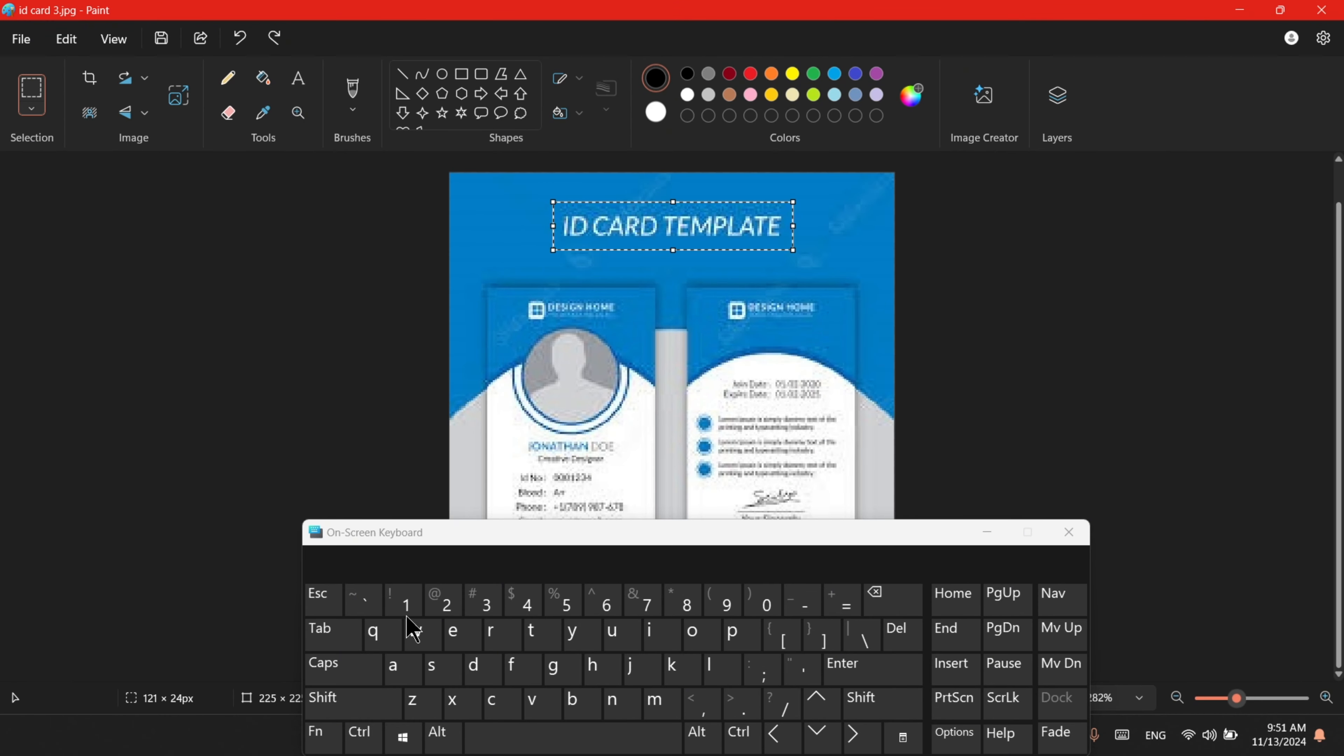
pyautogui.click(362, 736)
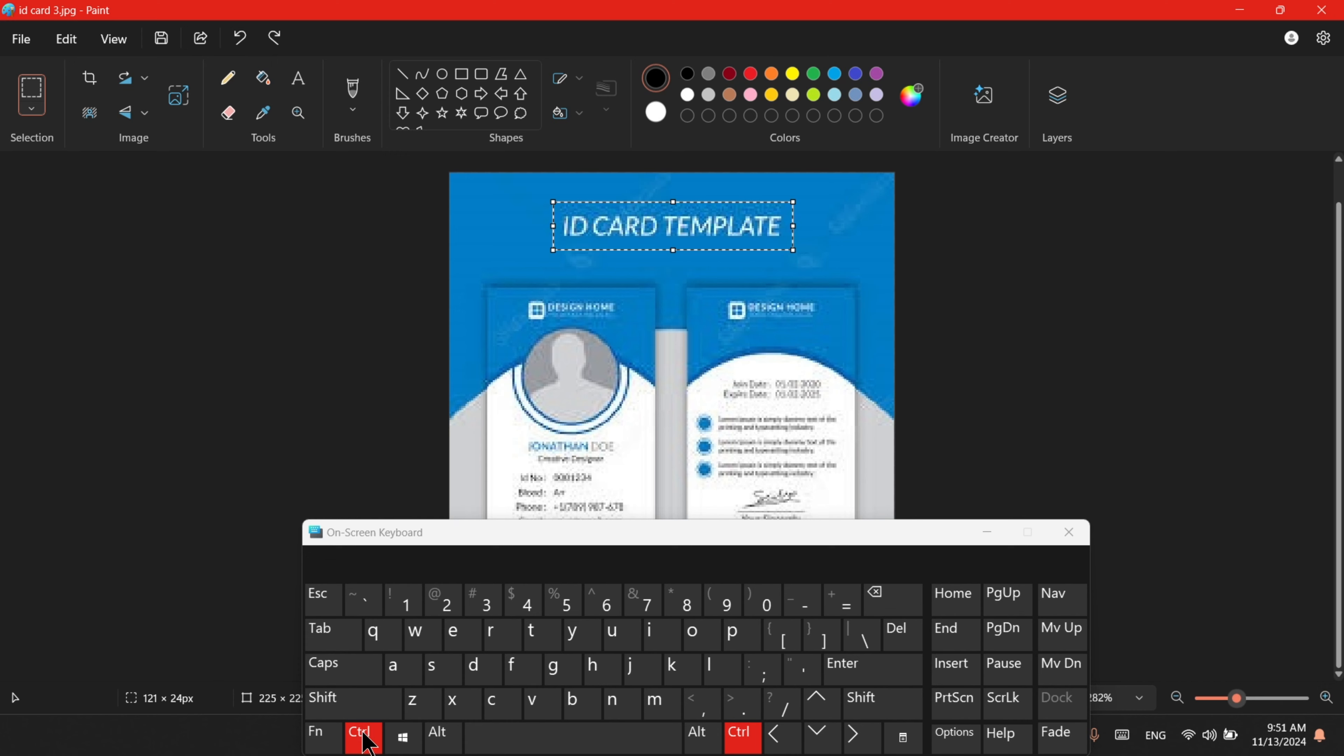
pyautogui.click(490, 706)
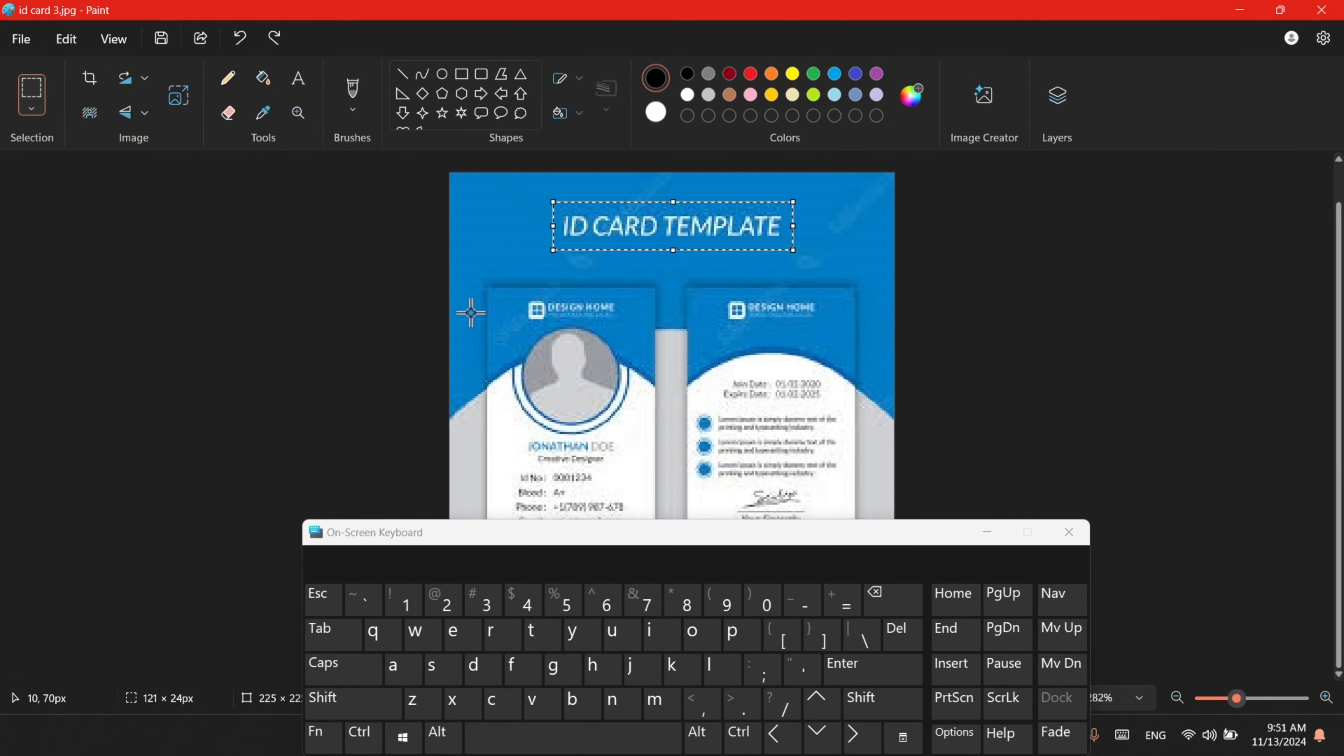
pyautogui.press('ctrl')
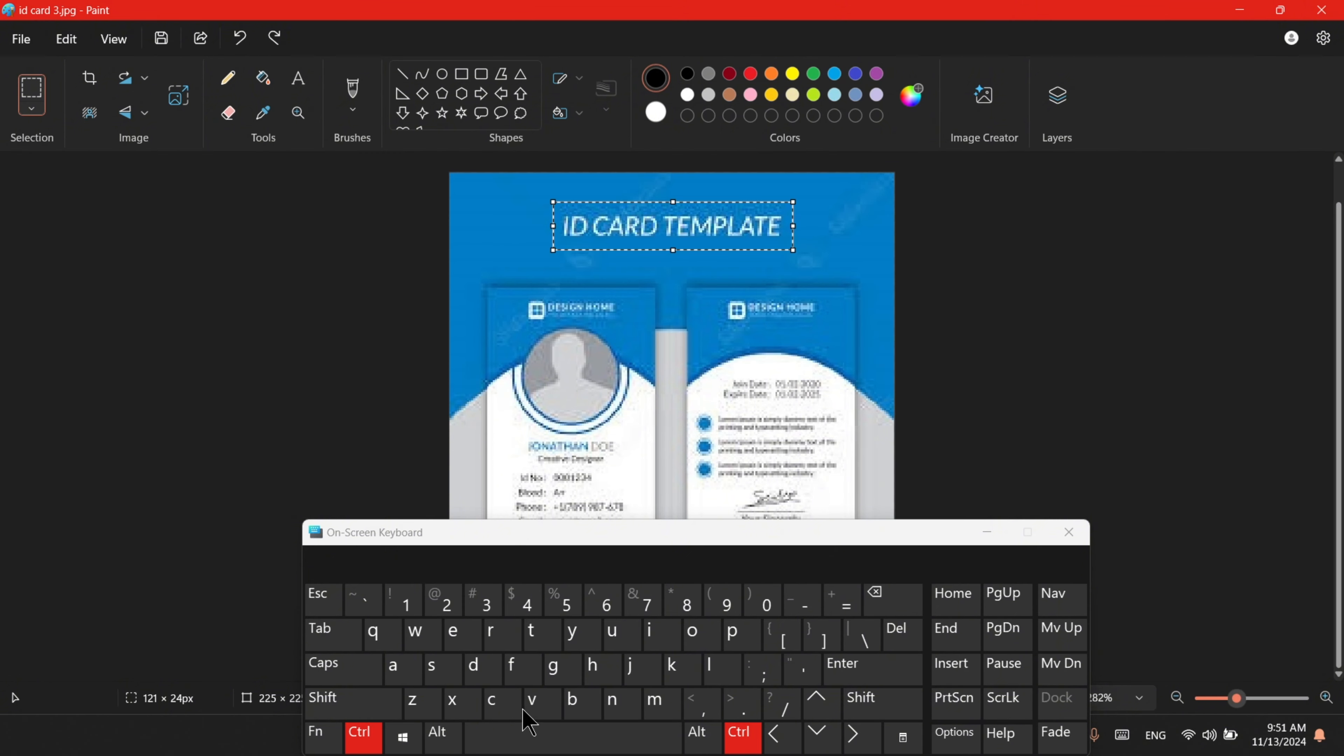
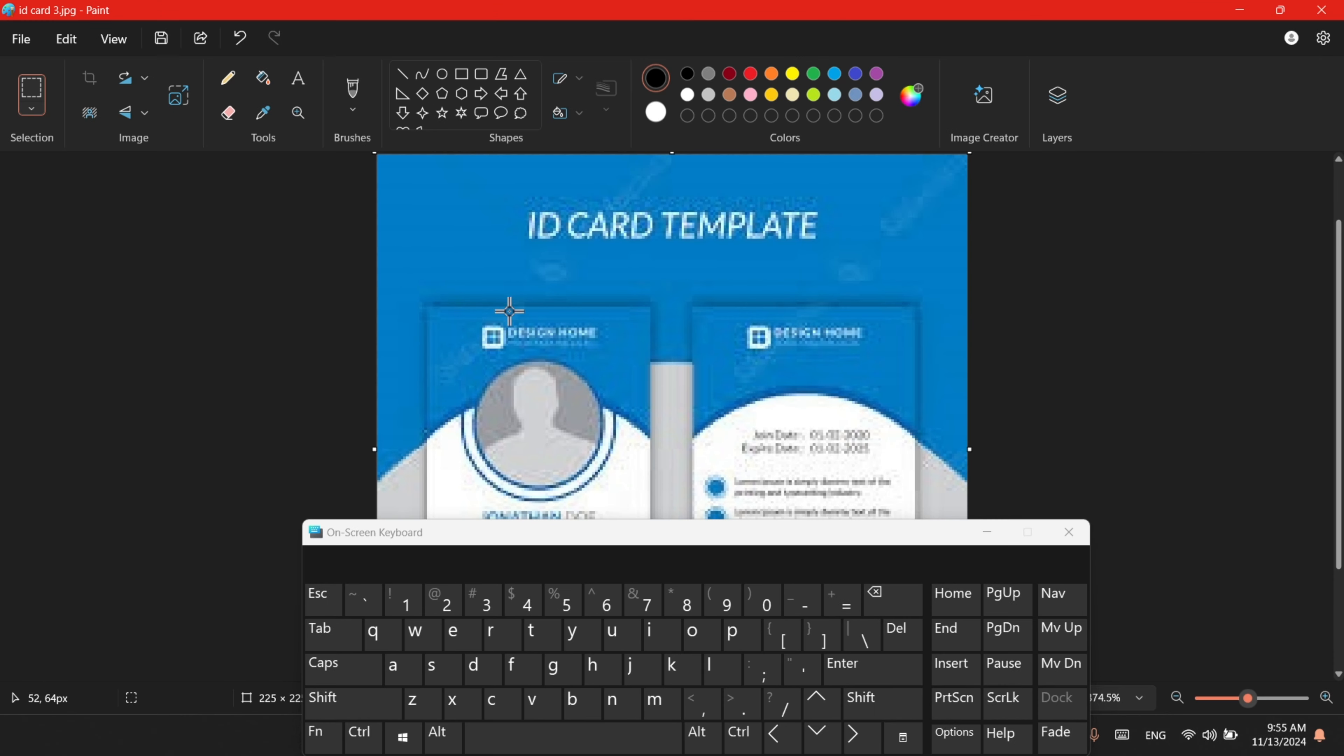
# Display the gridlines over the ID card picture and inspect them.
pyautogui.press('ctrl')
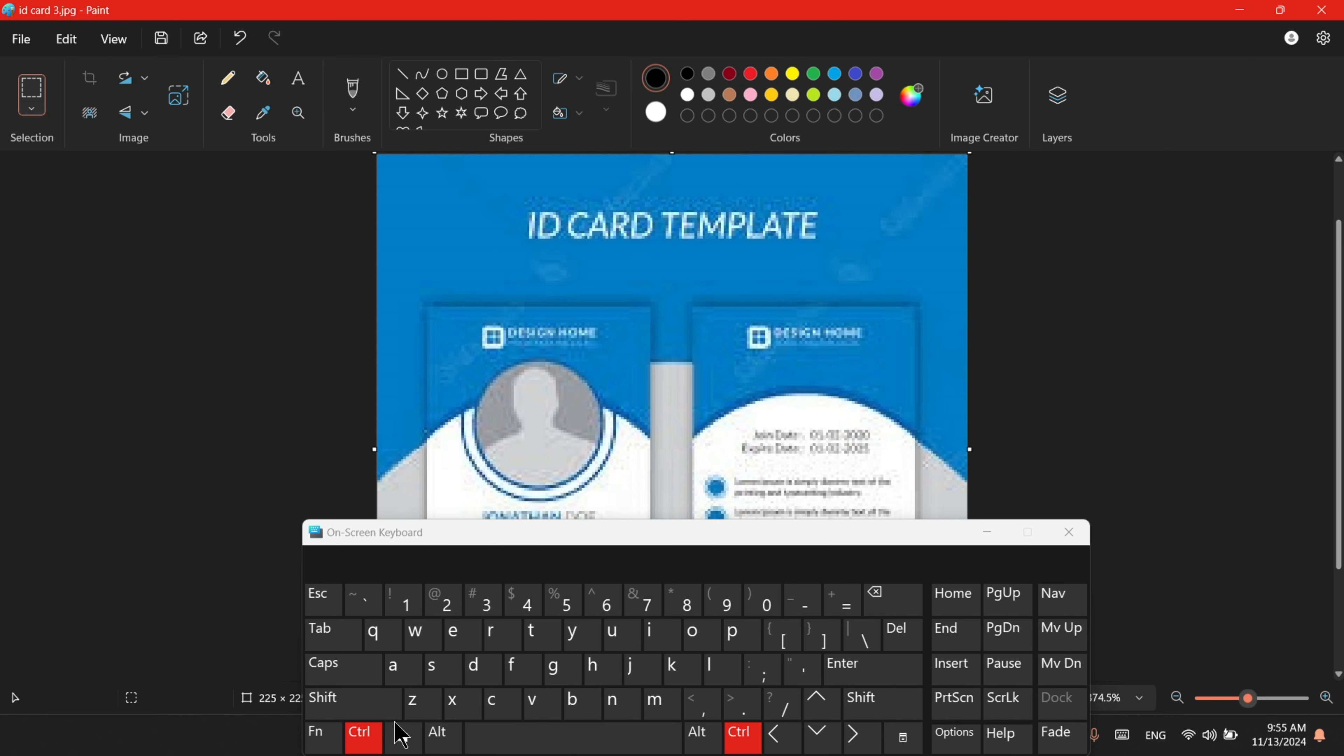
pyautogui.click(560, 668)
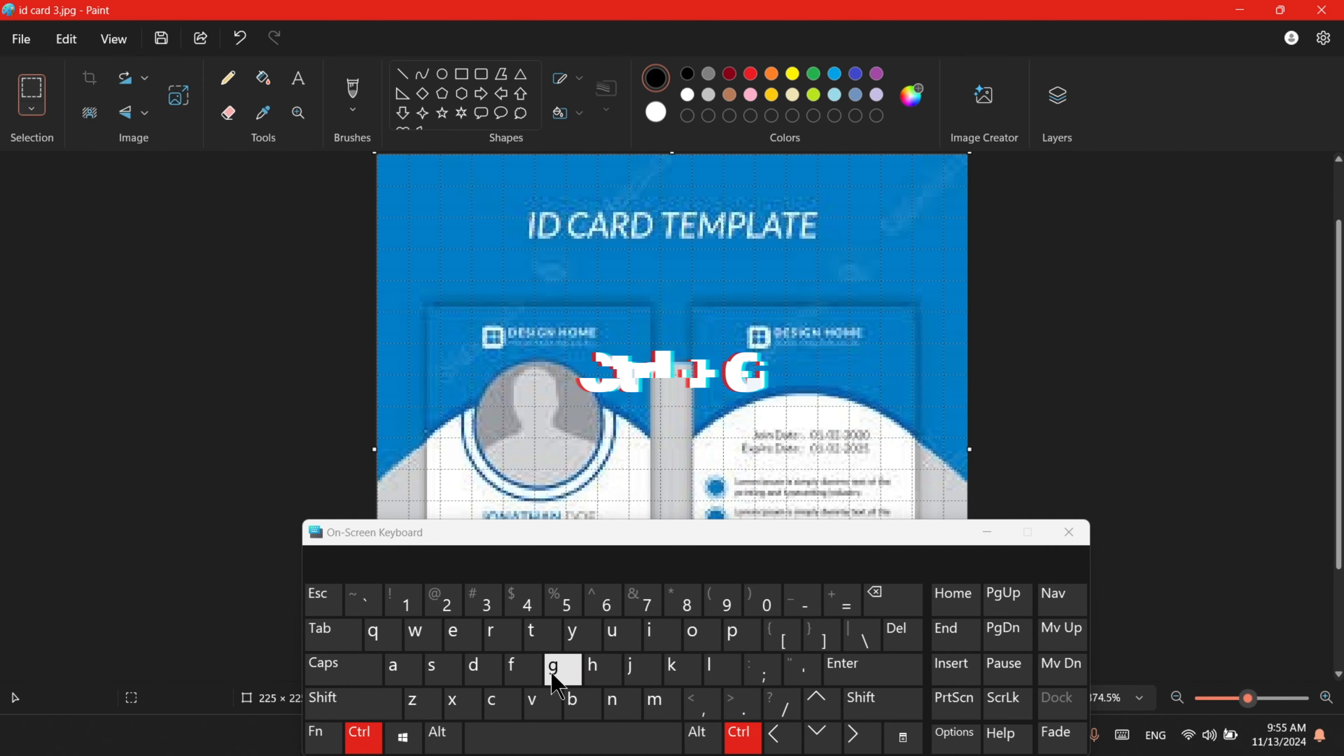
pyautogui.scroll(3, 544, 464)
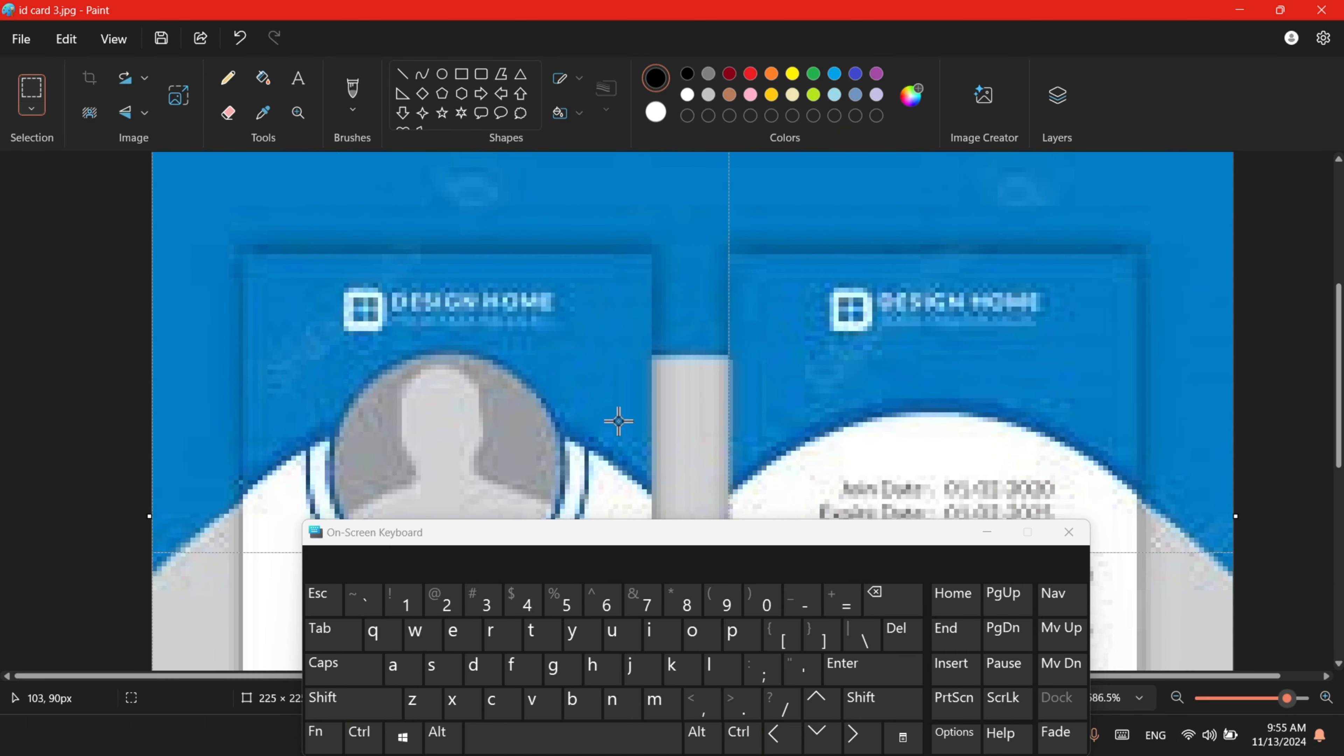
pyautogui.scroll(-3, 545, 443)
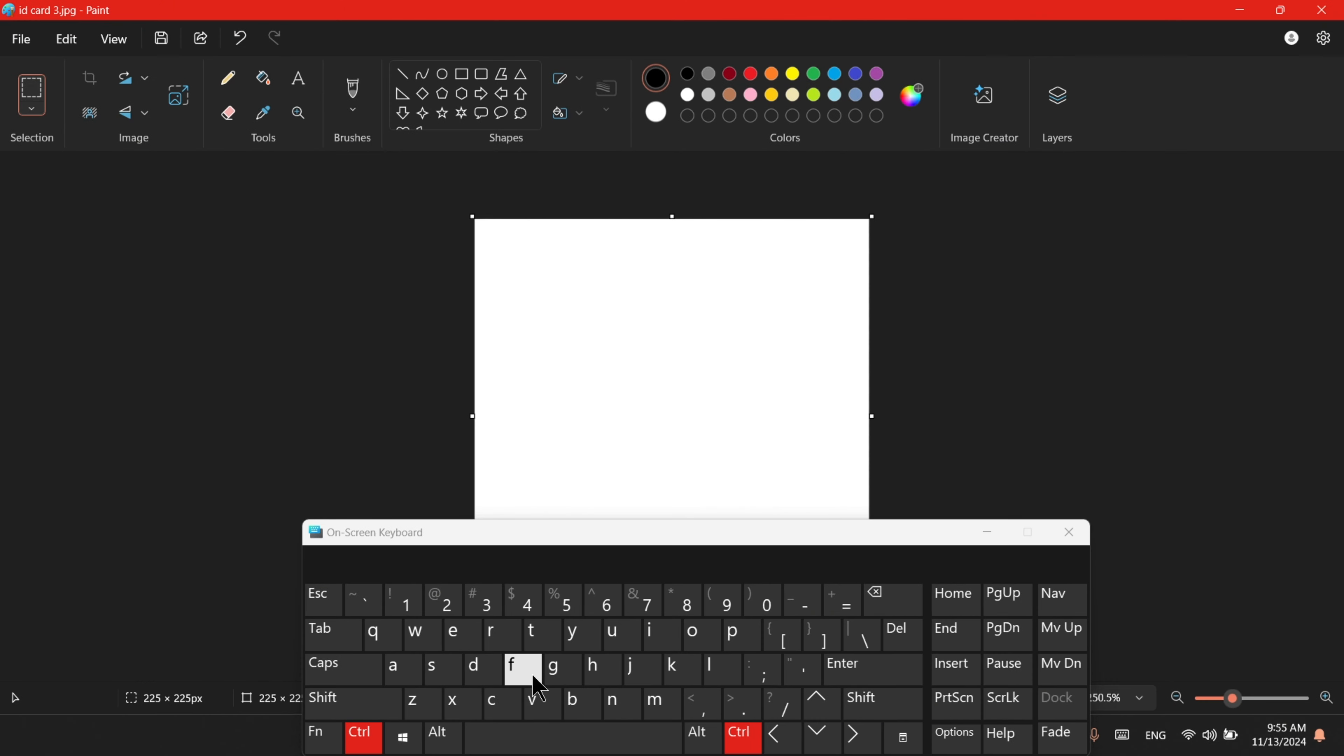
# Show the gridlines on the blank canvas and turn on the rulers.
pyautogui.click(556, 672)
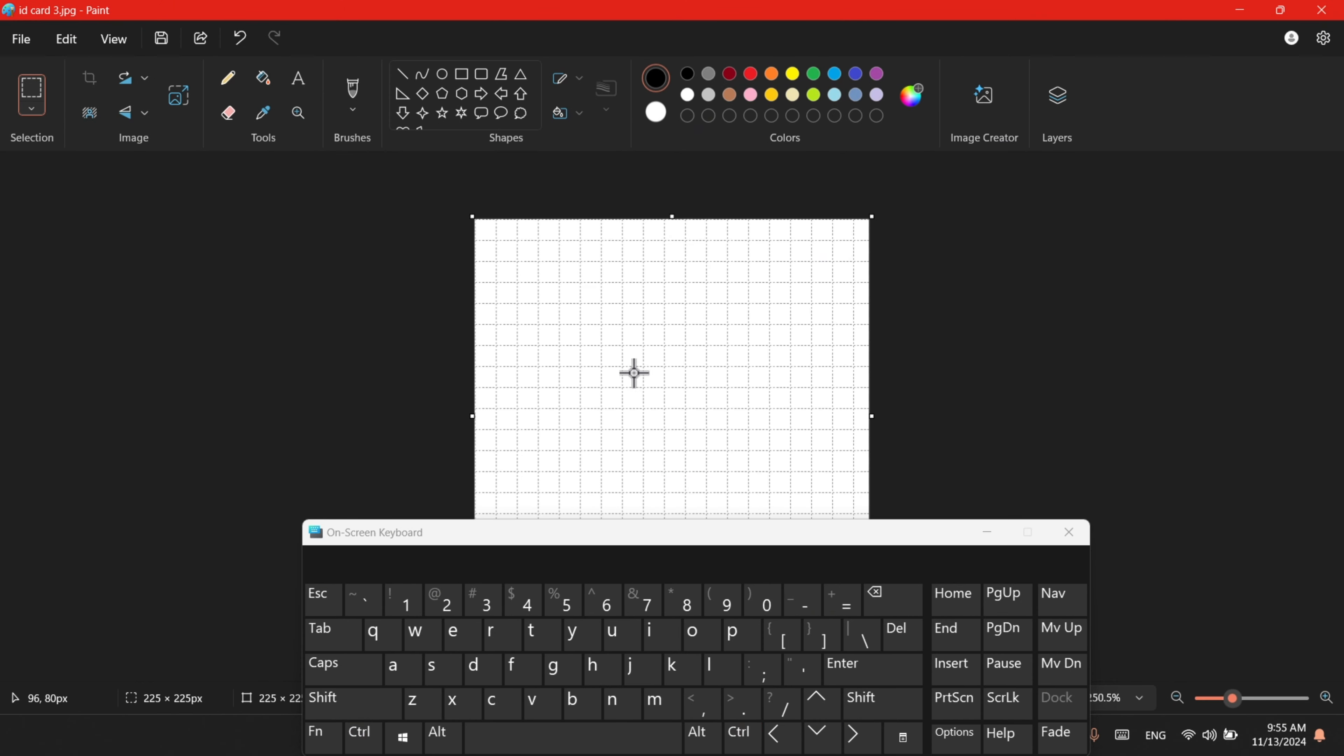
pyautogui.press('ctrl')
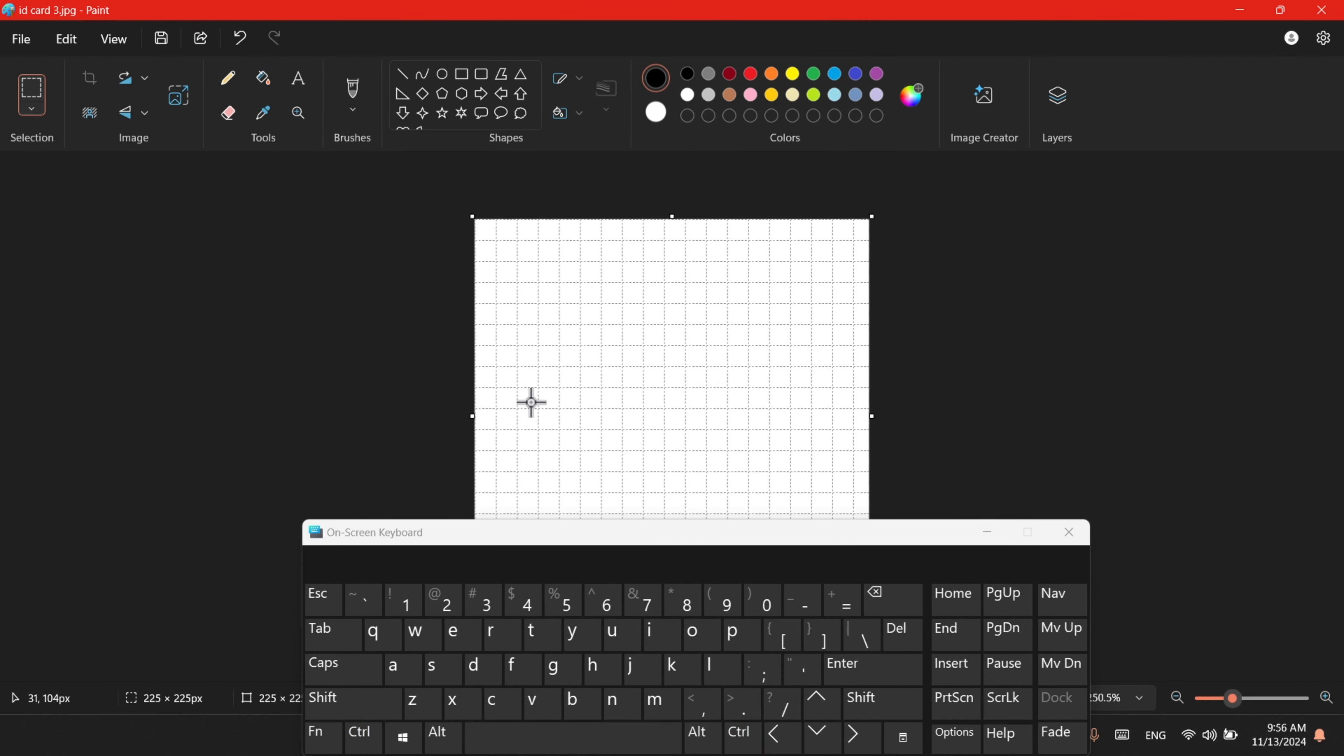
pyautogui.press('ctrl')
pyautogui.click(497, 634)
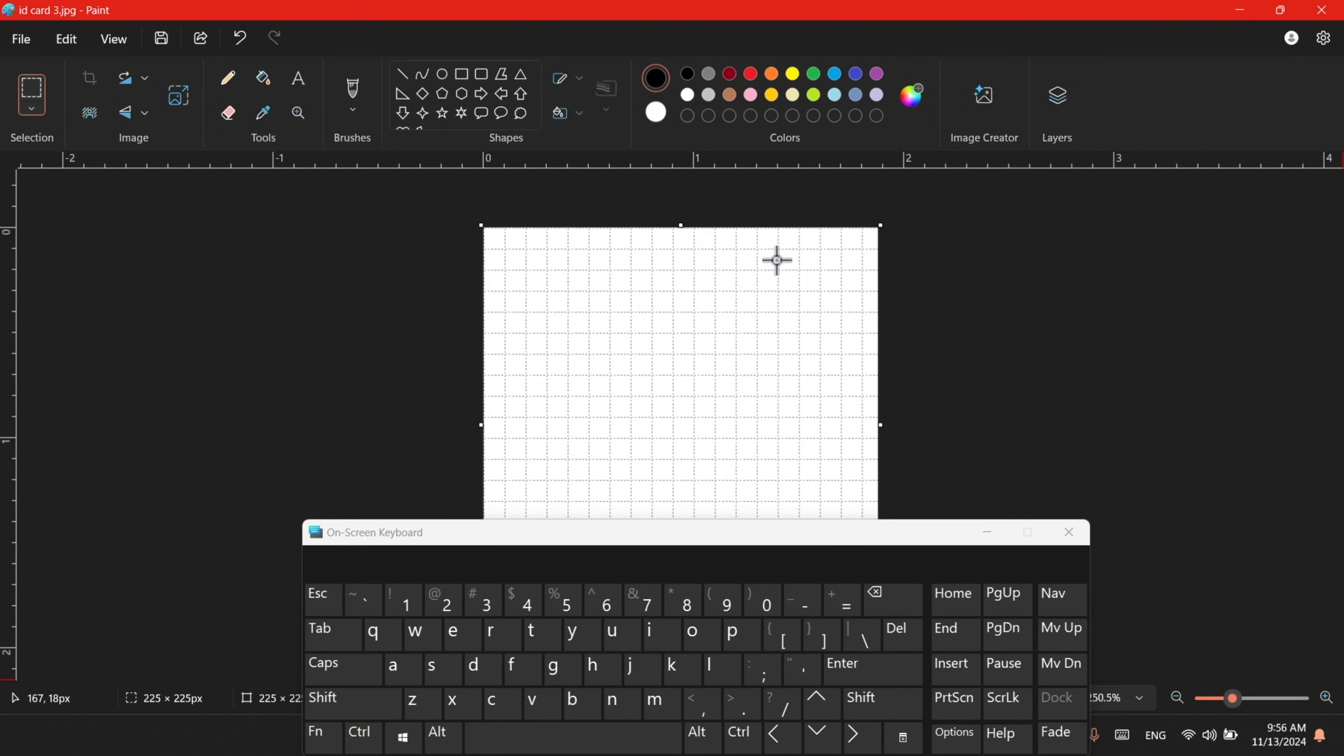
# Undo the last change to bring back the ID card picture, view it full screen and return to the editor.
pyautogui.hotkey('ctrl', 'z')
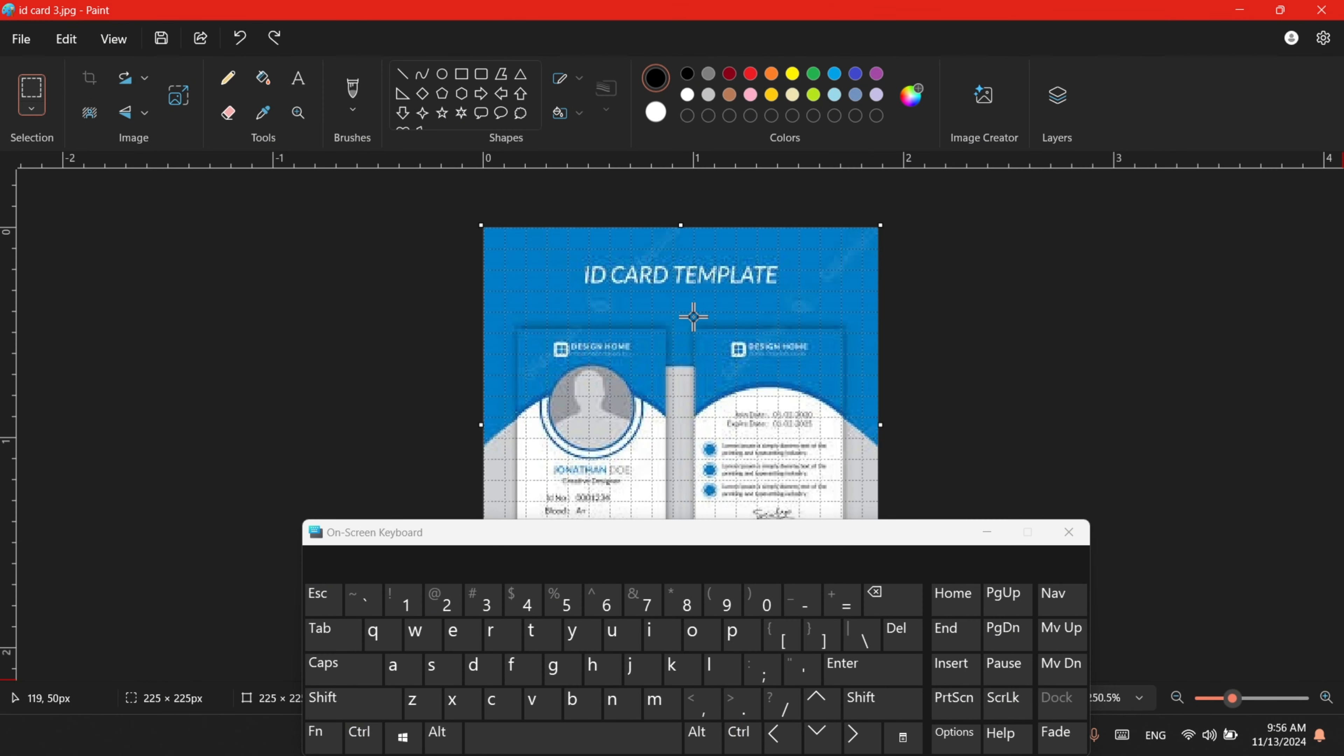
pyautogui.click(327, 739)
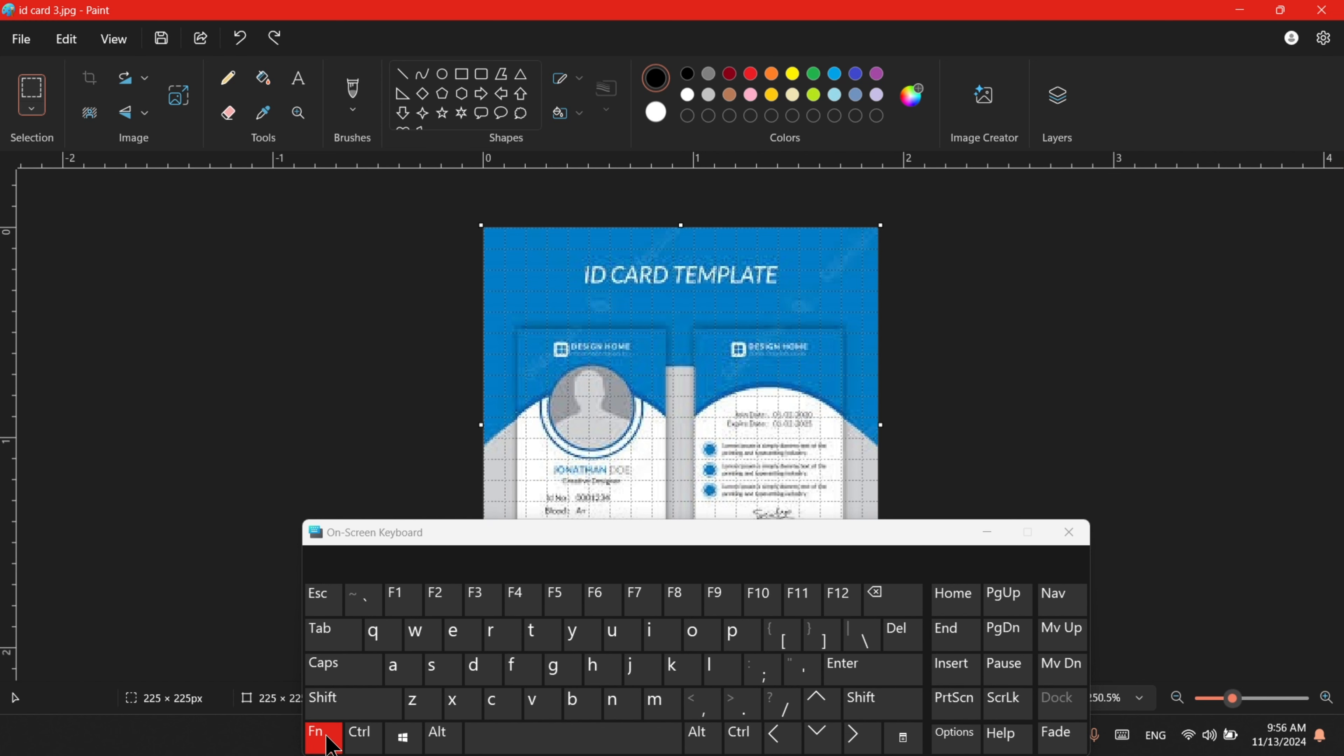
pyautogui.click(799, 599)
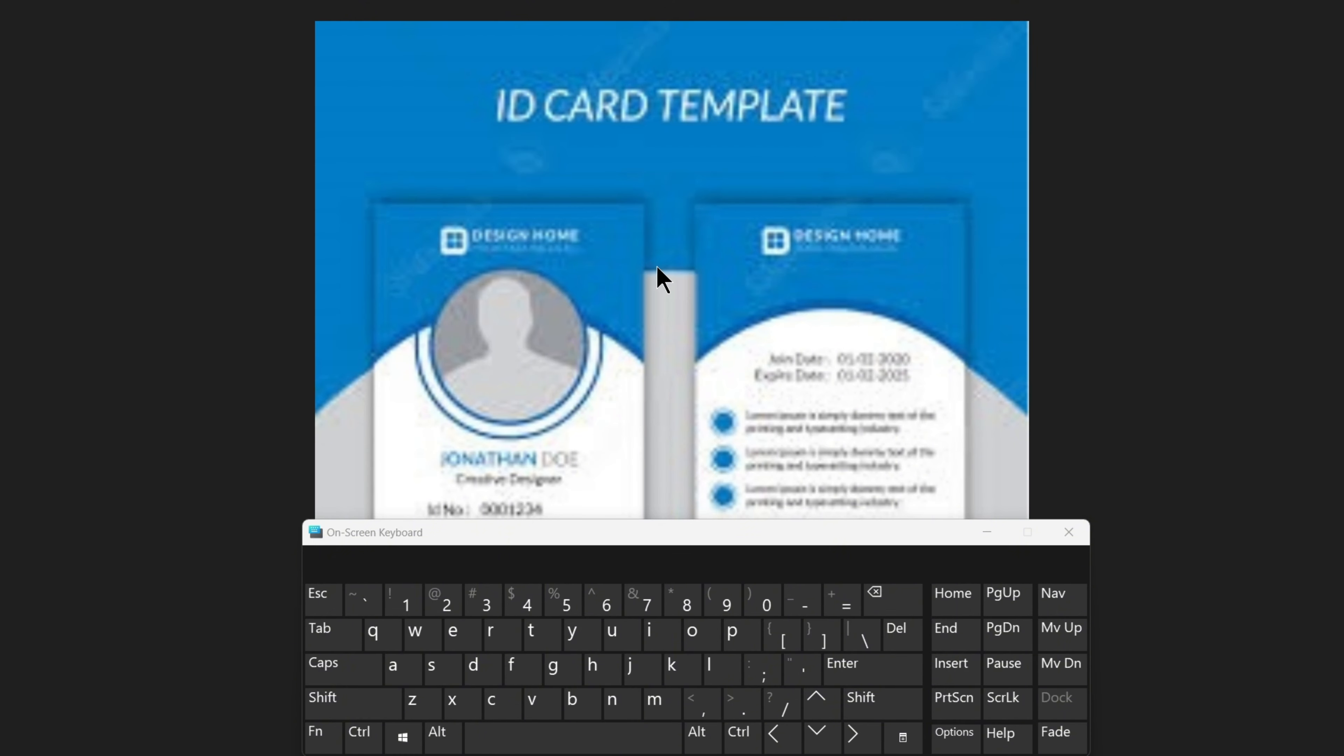
pyautogui.click(914, 179)
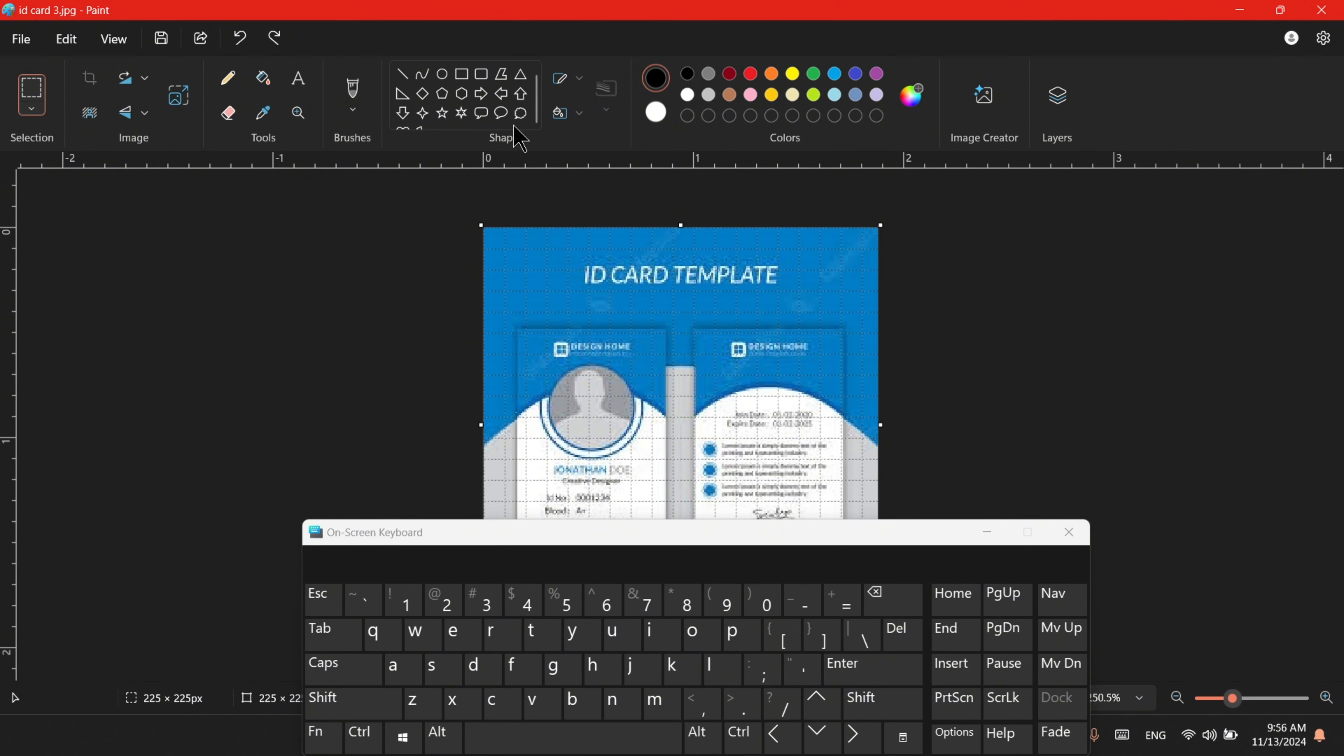
# Draw a black pentagon outline about 95 × 79 px across the upper parts of the two ID cards.
pyautogui.click(454, 102)
pyautogui.moveTo(636, 302); pyautogui.dragTo(805, 442)
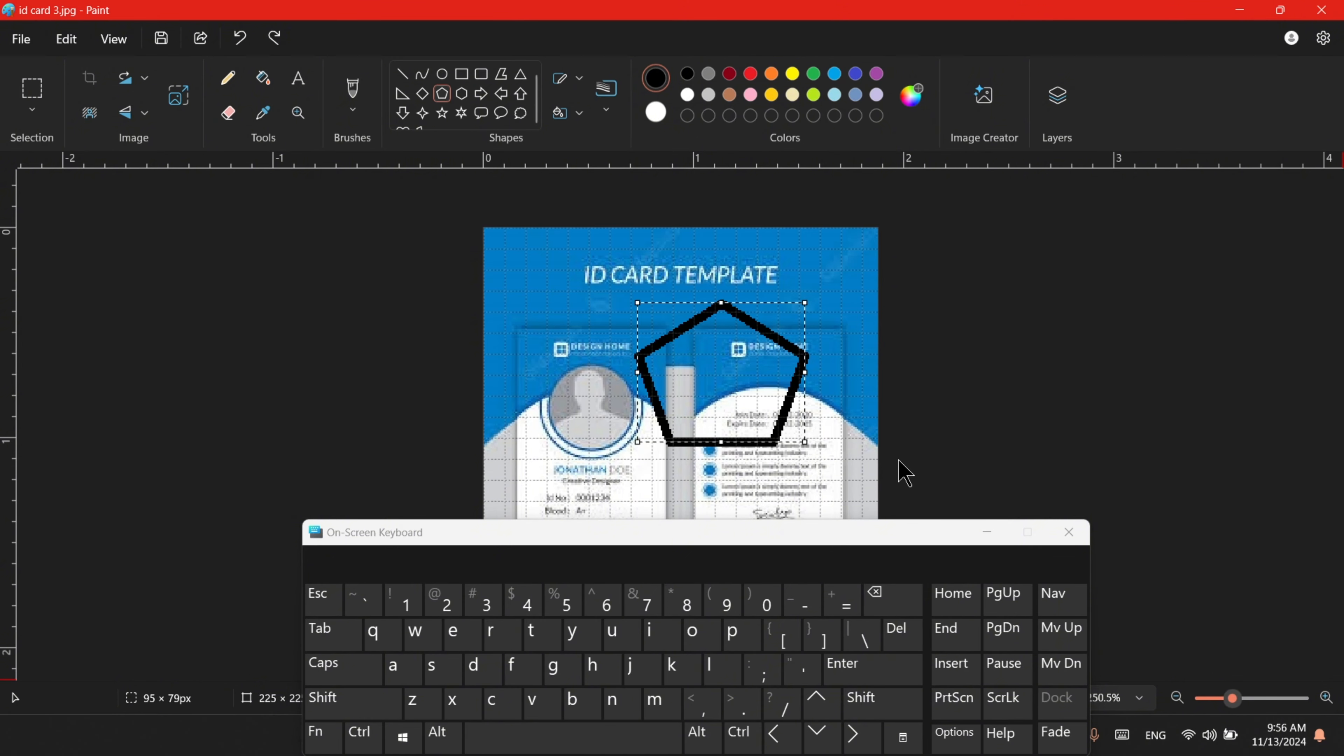
pyautogui.click(907, 473)
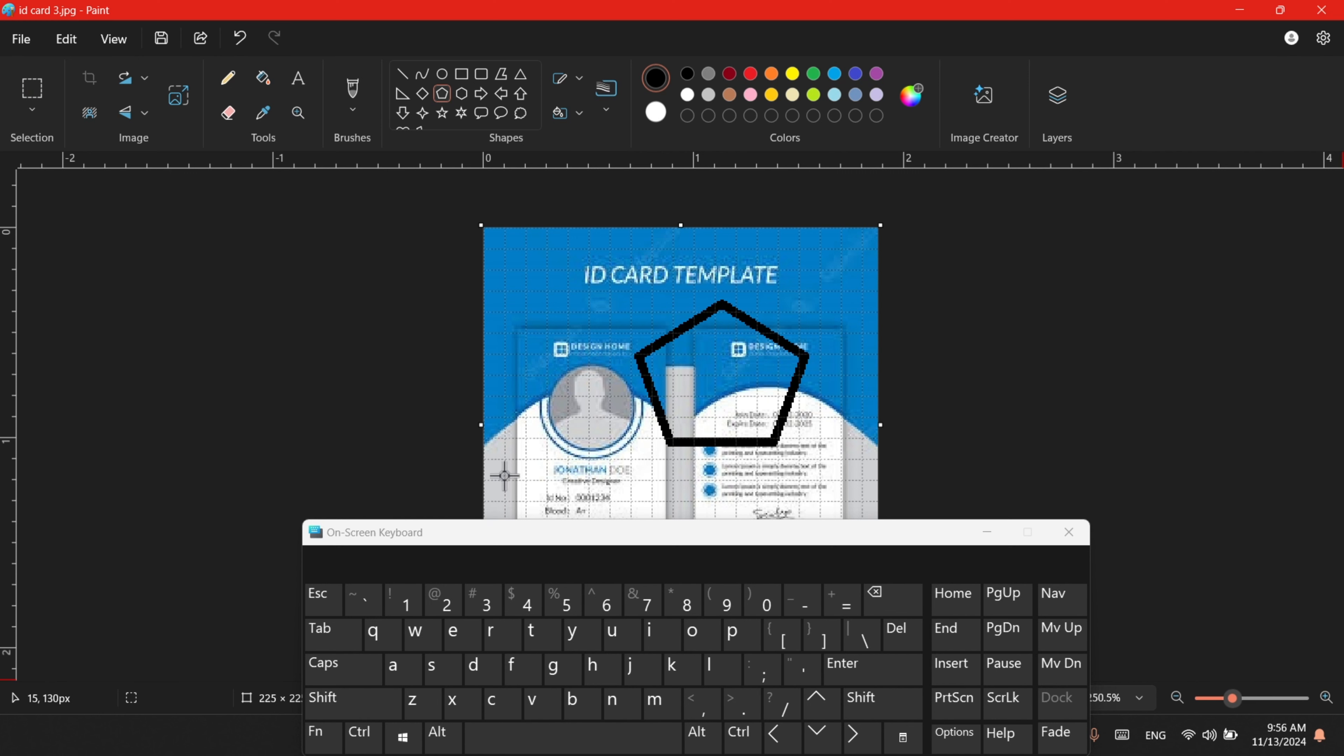
# Select the whole picture, move it slightly to the right, and undo both the move and the pentagon.
pyautogui.click(363, 738)
pyautogui.click(407, 667)
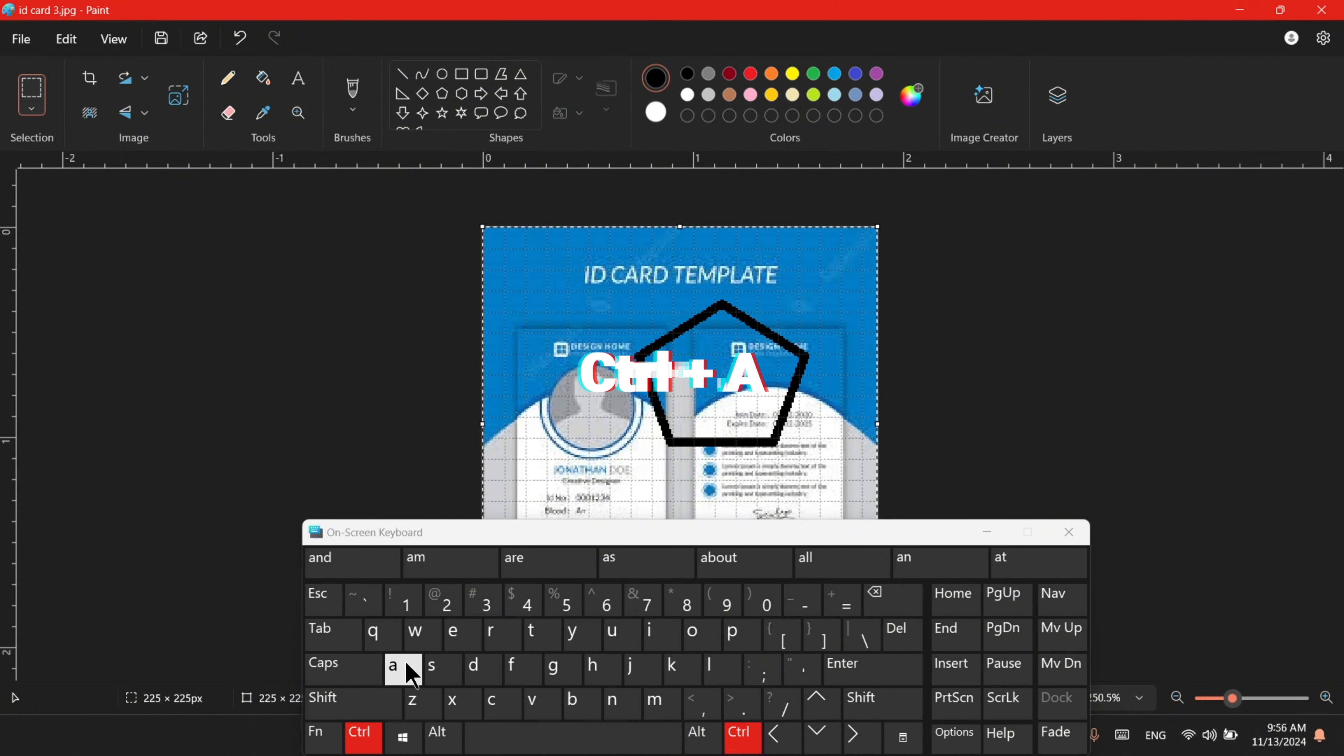
pyautogui.moveTo(690, 438); pyautogui.dragTo(795, 422)
pyautogui.hotkey('ctrl', 'z')
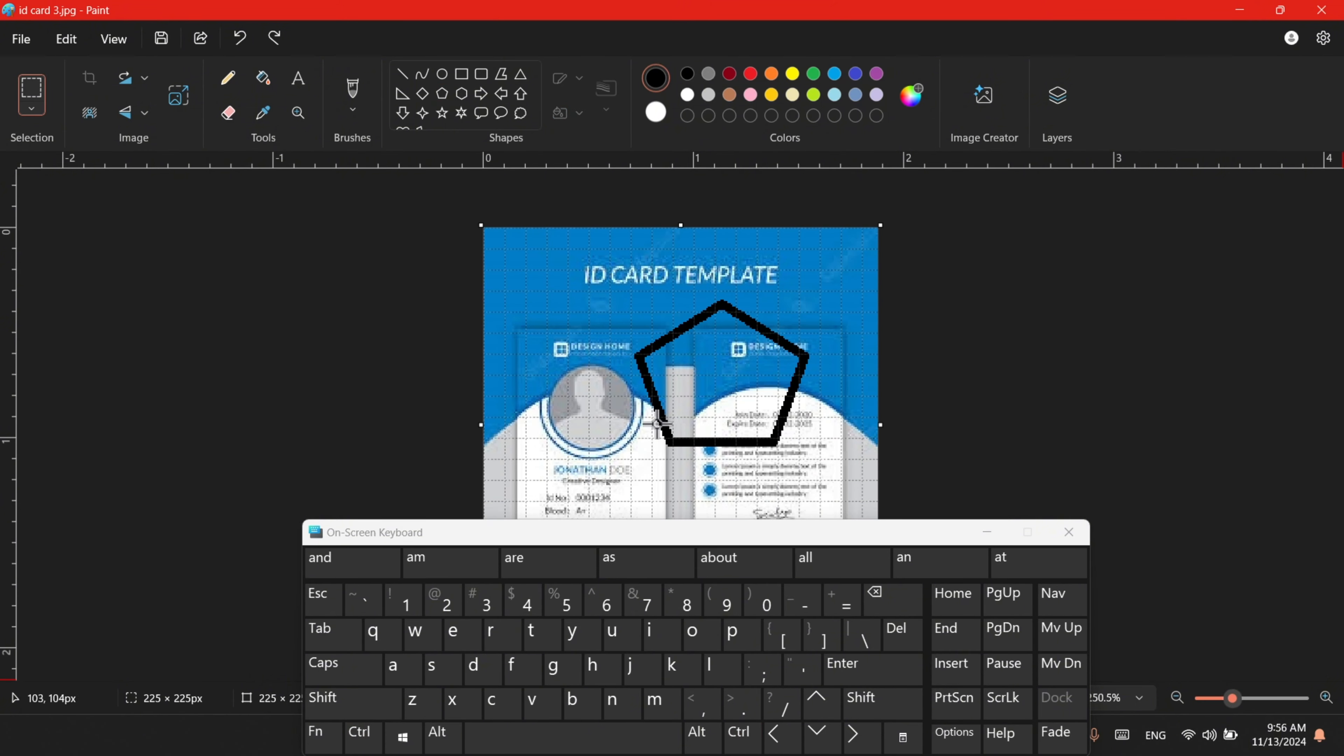
pyautogui.press('ctrl')
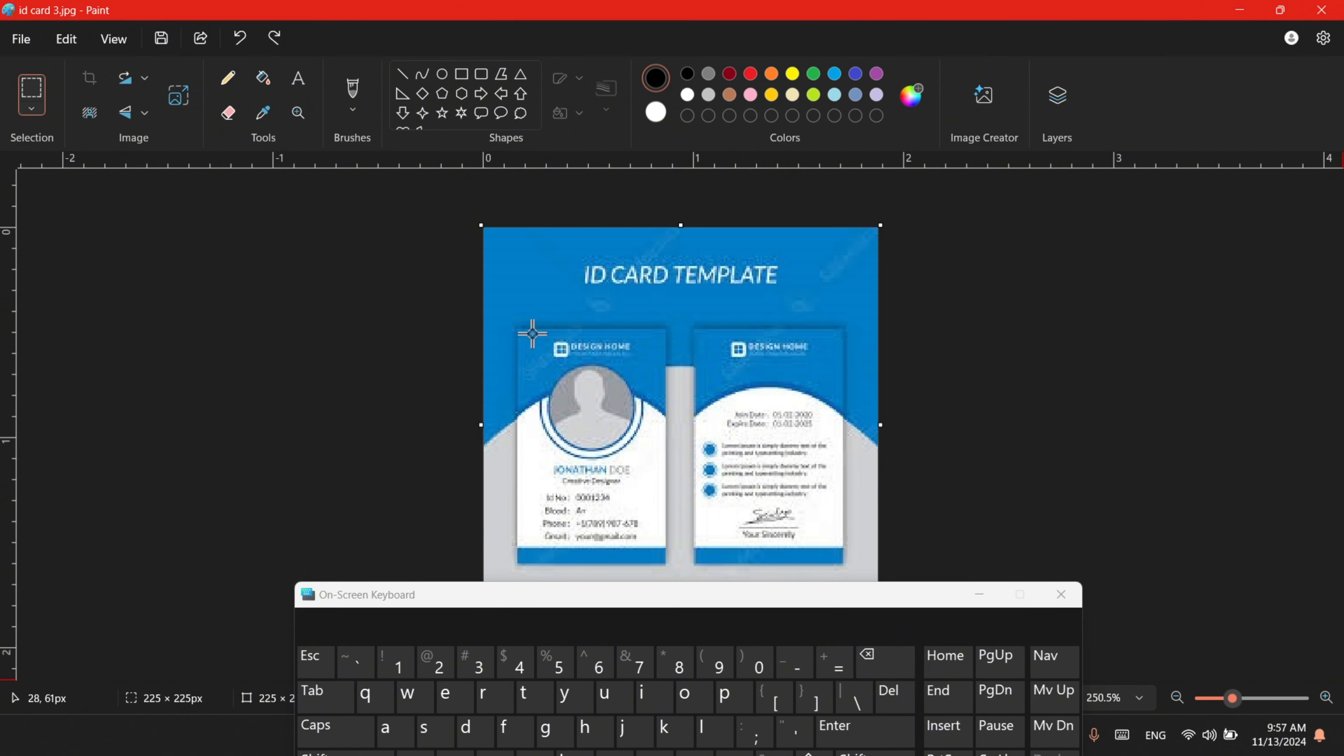
# Crop the picture to the left ID card using a selection about 90 × 139 px, and undo the crop.
pyautogui.moveTo(511, 322); pyautogui.dragTo(668, 563)
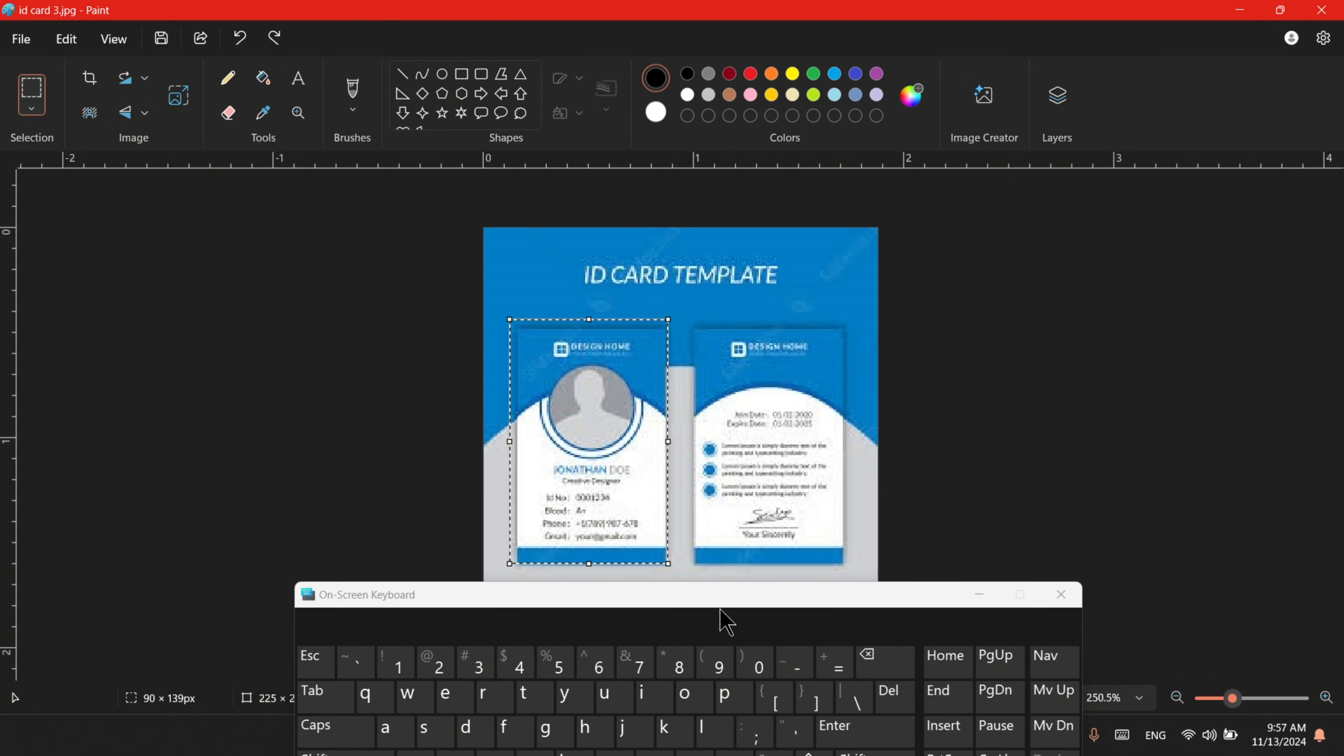
pyautogui.moveTo(722, 621); pyautogui.dragTo(772, 445)
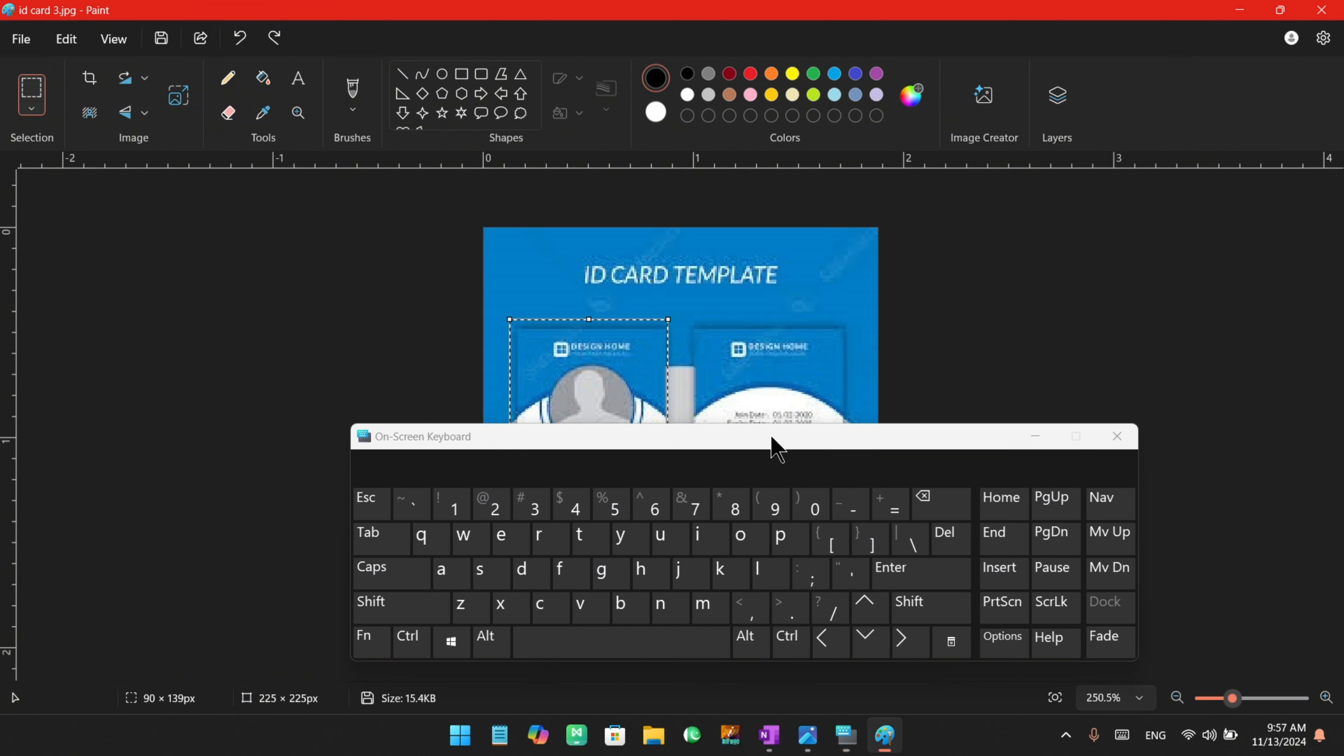
pyautogui.click(410, 638)
pyautogui.click(407, 609)
pyautogui.click(517, 613)
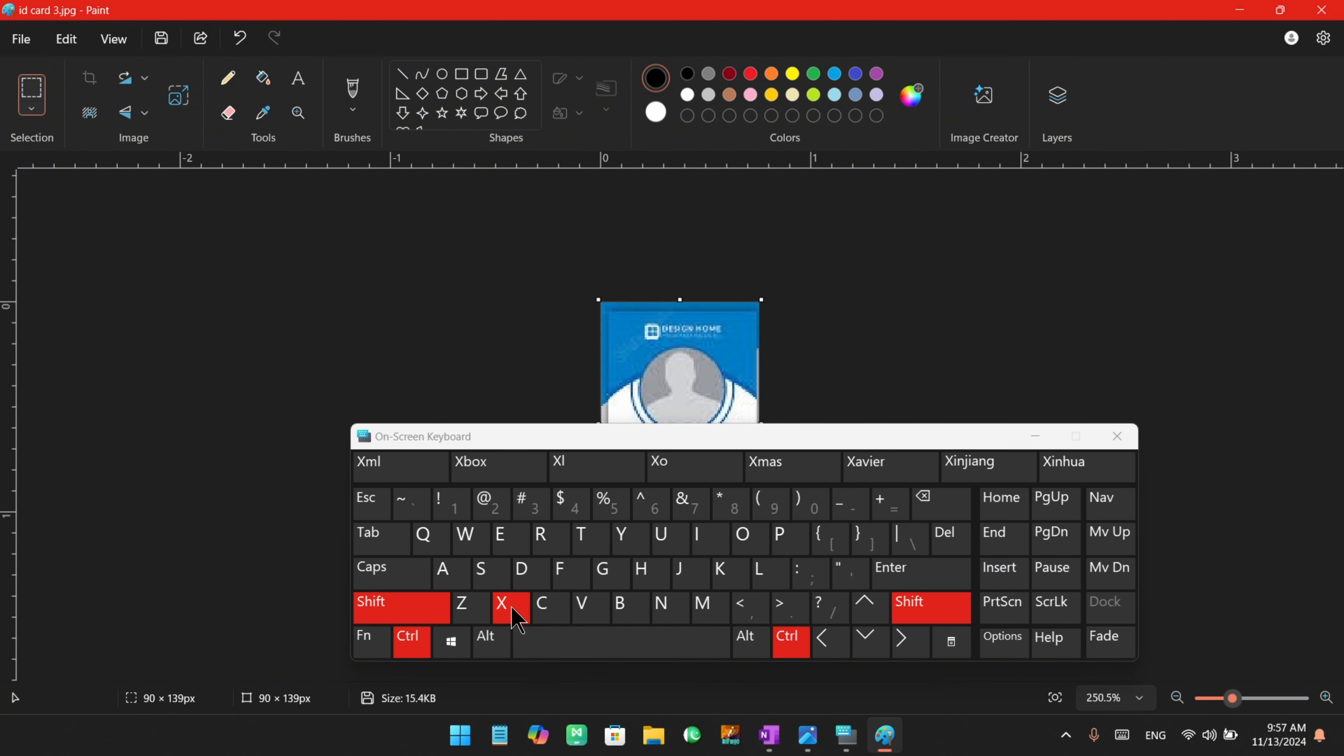
pyautogui.moveTo(652, 444); pyautogui.dragTo(653, 596)
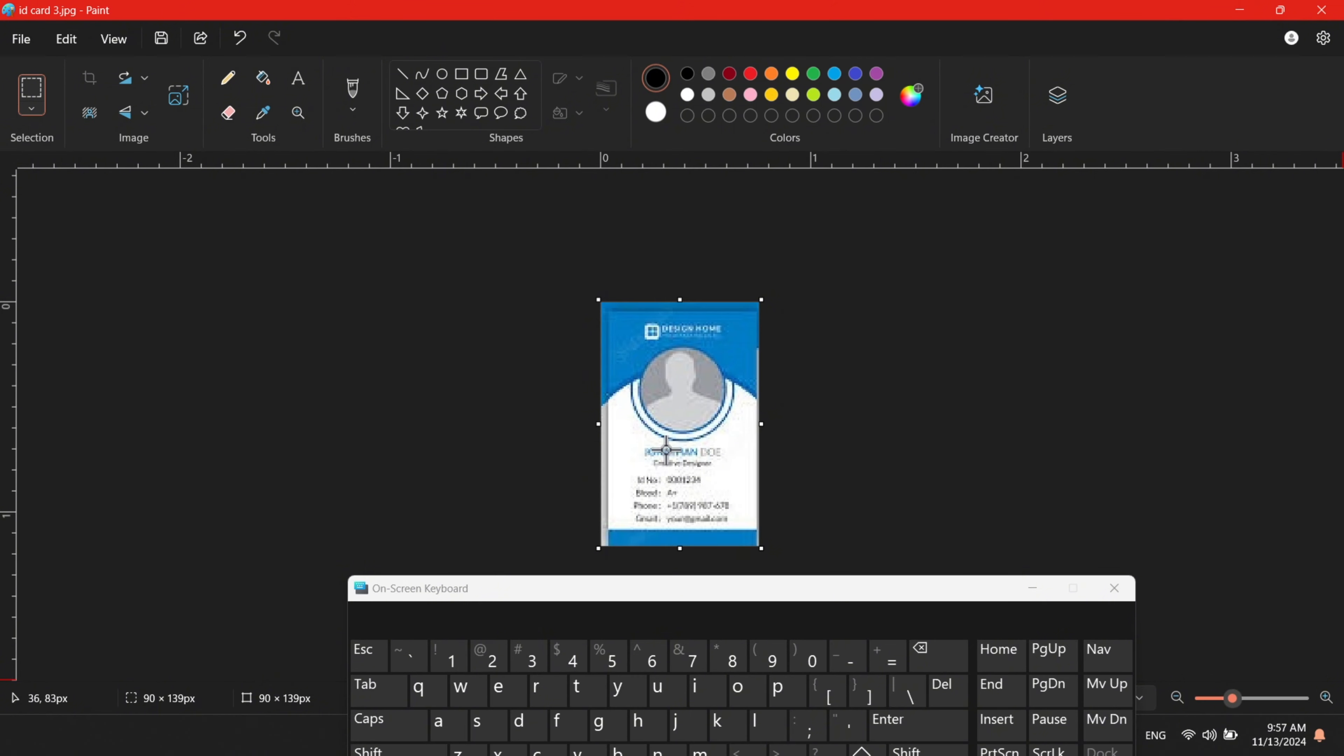
pyautogui.hotkey('ctrl', 'z')
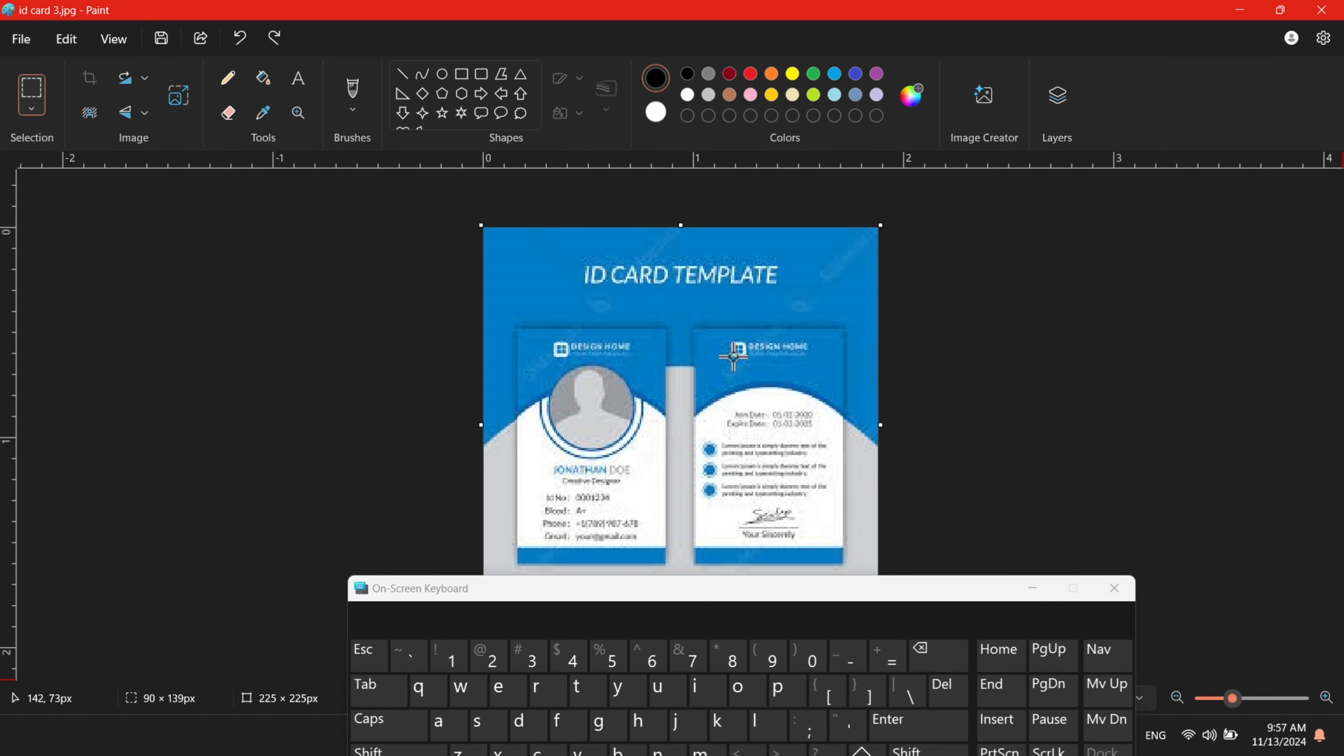
# Skew the ID card picture horizontally by 30° with Resize and Skew, keeping the size at 100 percent.
pyautogui.click(425, 715)
pyautogui.moveTo(593, 587)
pyautogui.mouseDown()
pyautogui.moveTo(614, 514)
pyautogui.moveTo(573, 552)
pyautogui.mouseUp()
pyautogui.click(481, 615)
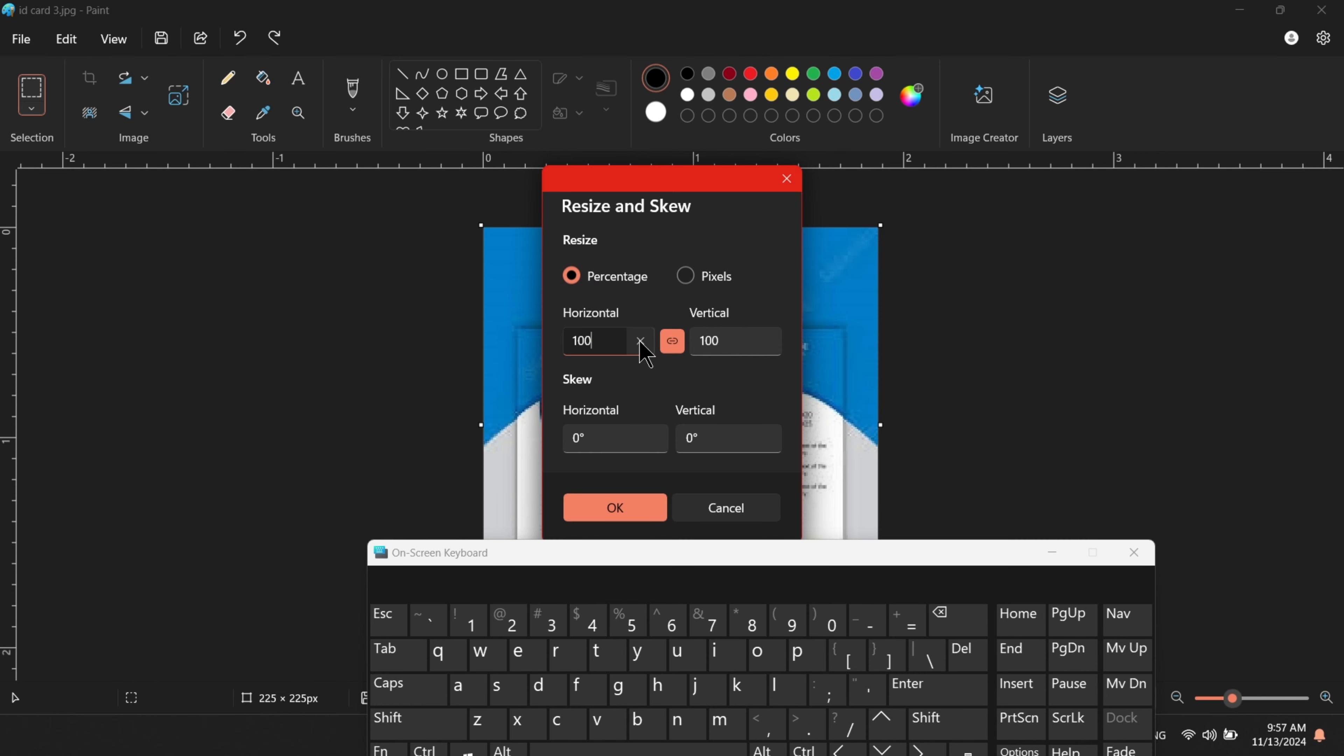
pyautogui.doubleClick(735, 339)
pyautogui.click(571, 442)
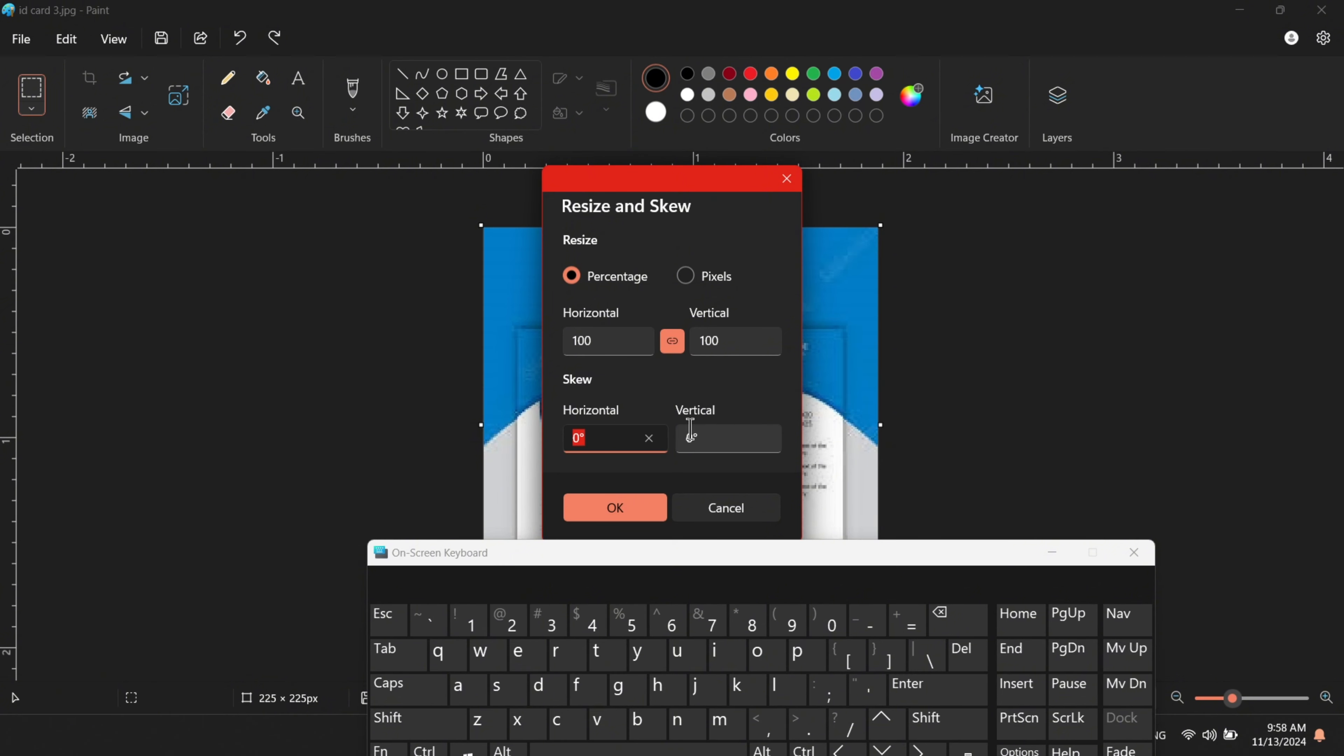
pyautogui.write('30')
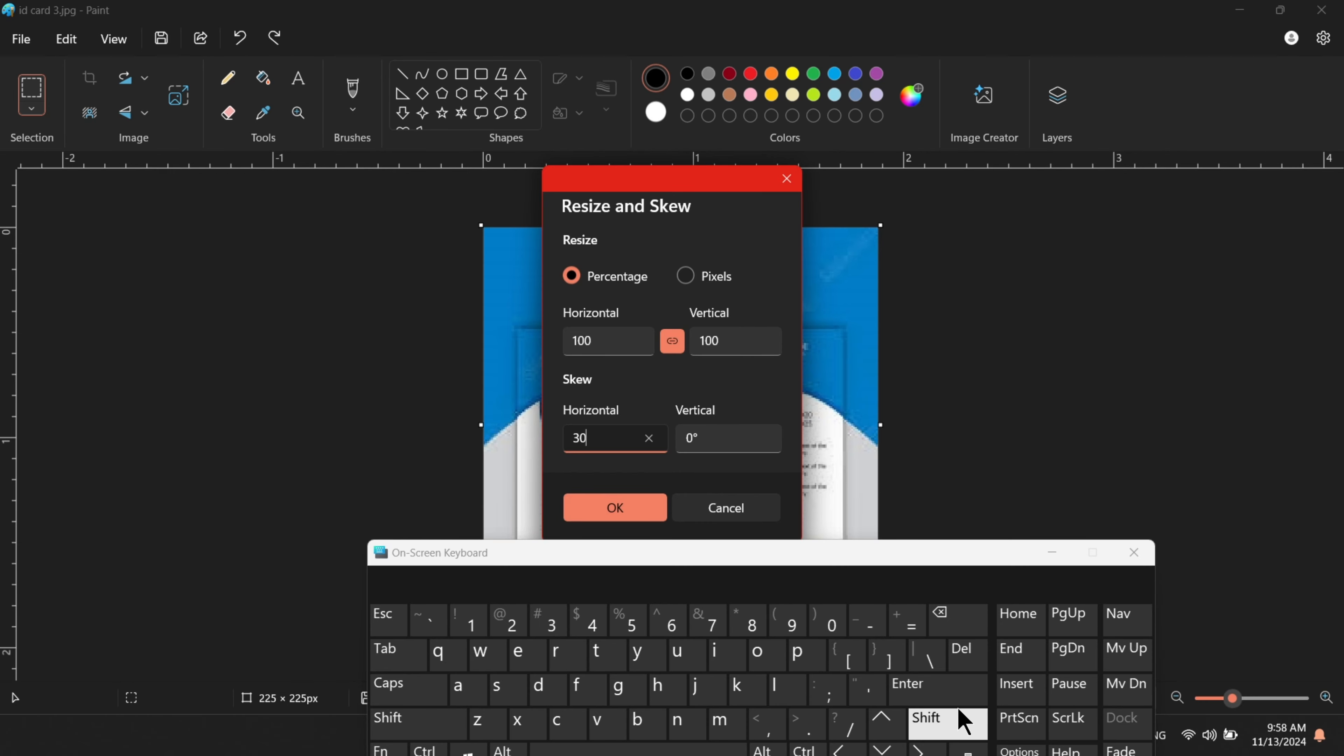
pyautogui.press('Return')
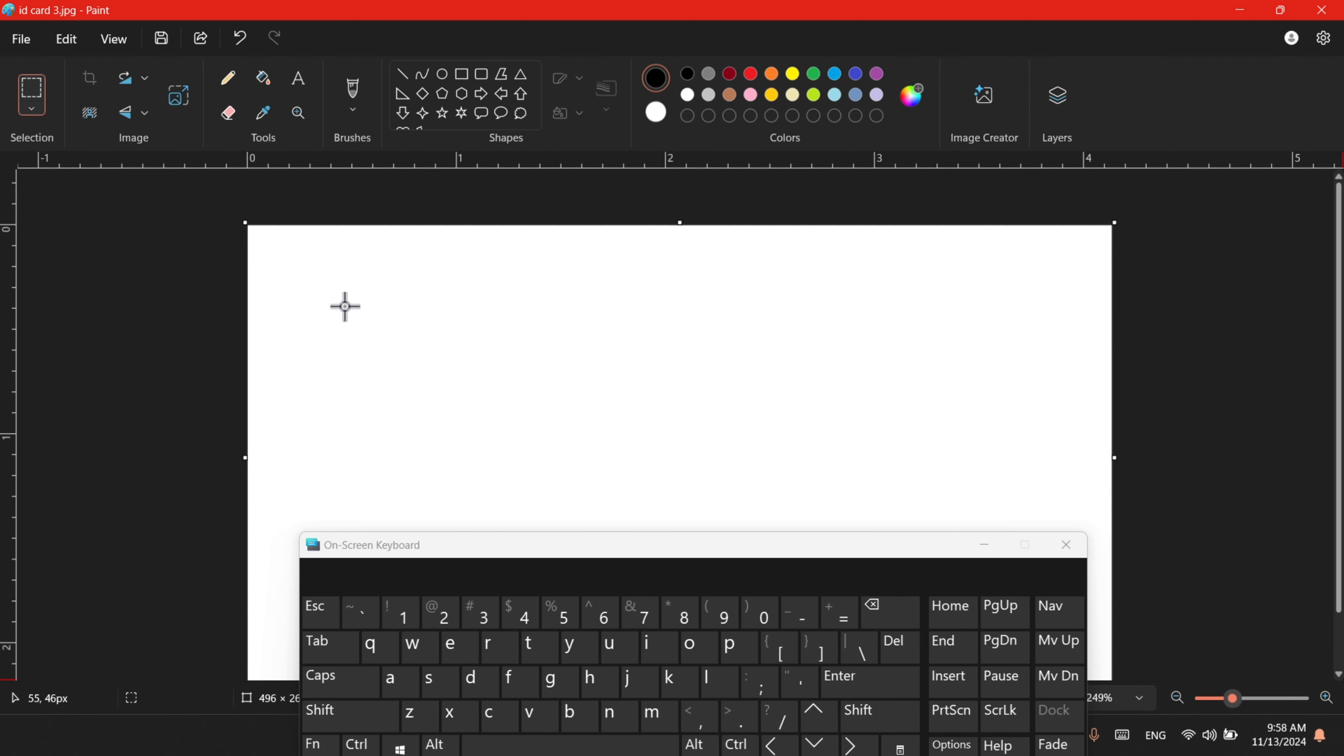
# Draw a thin black wavy line across the upper middle of the blank canvas with the Pencil.
pyautogui.click(738, 656)
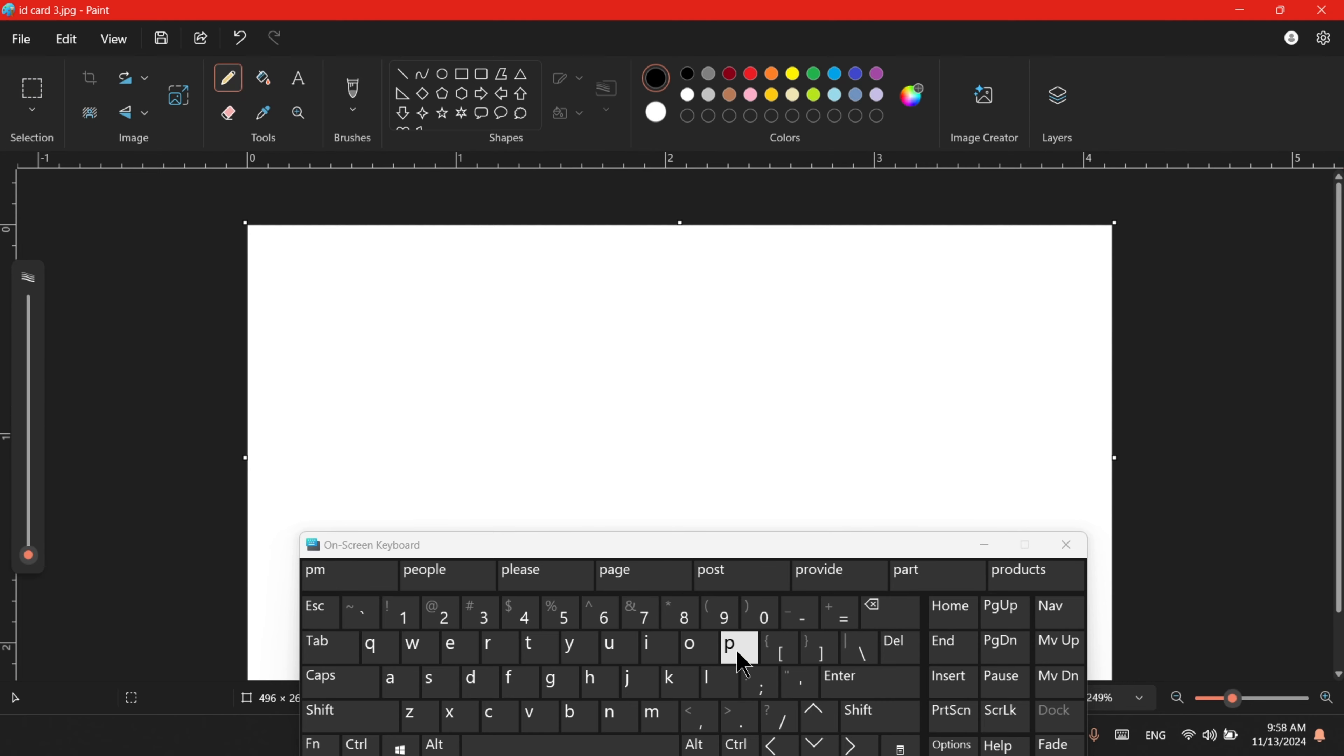
pyautogui.click(655, 433)
pyautogui.moveTo(515, 331); pyautogui.dragTo(801, 353)
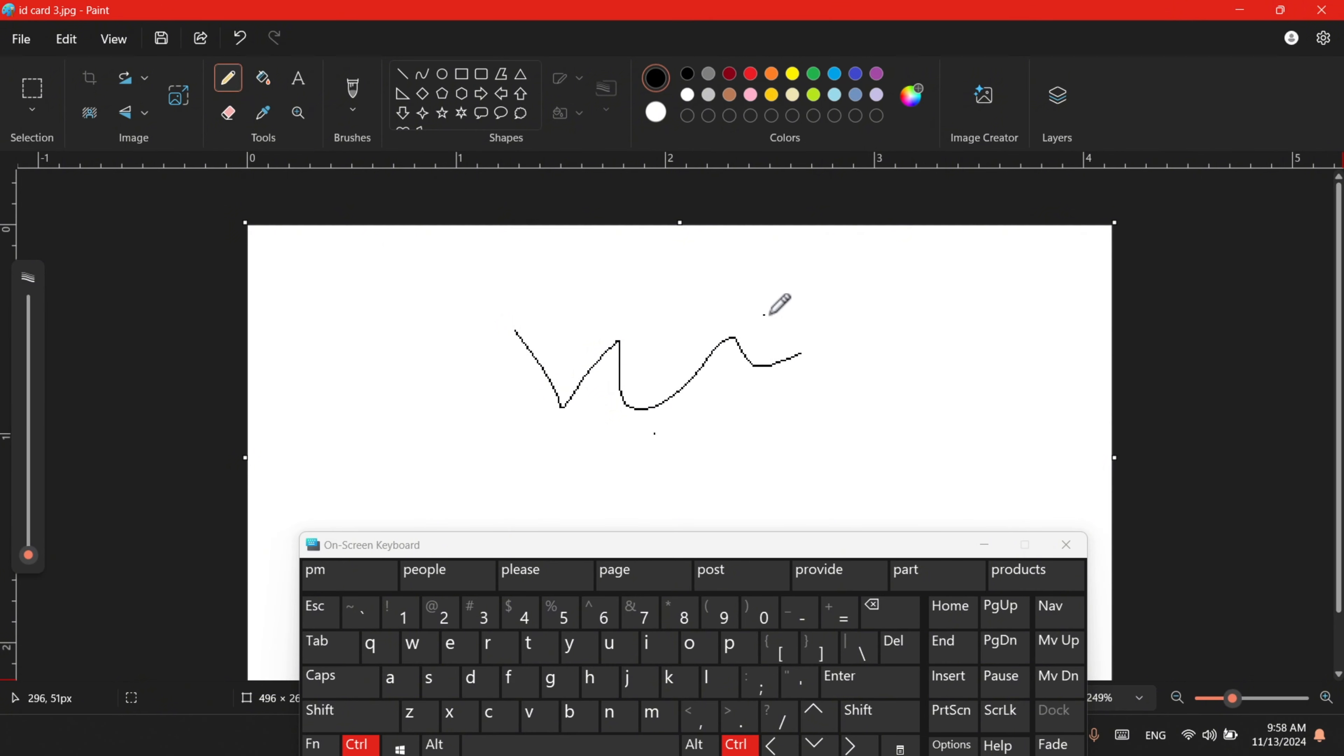
# Increase the Pencil thickness by seven increments and draw a thick black zigzag stroke beside the thin line.
pyautogui.hotkey('ctrl', '+')
pyautogui.hotkey('ctrl', '+')
pyautogui.hotkey('ctrl', '+')
pyautogui.hotkey('ctrl', '+')
pyautogui.hotkey('ctrl', '+')
pyautogui.hotkey('ctrl', '+')
pyautogui.hotkey('ctrl', '+')
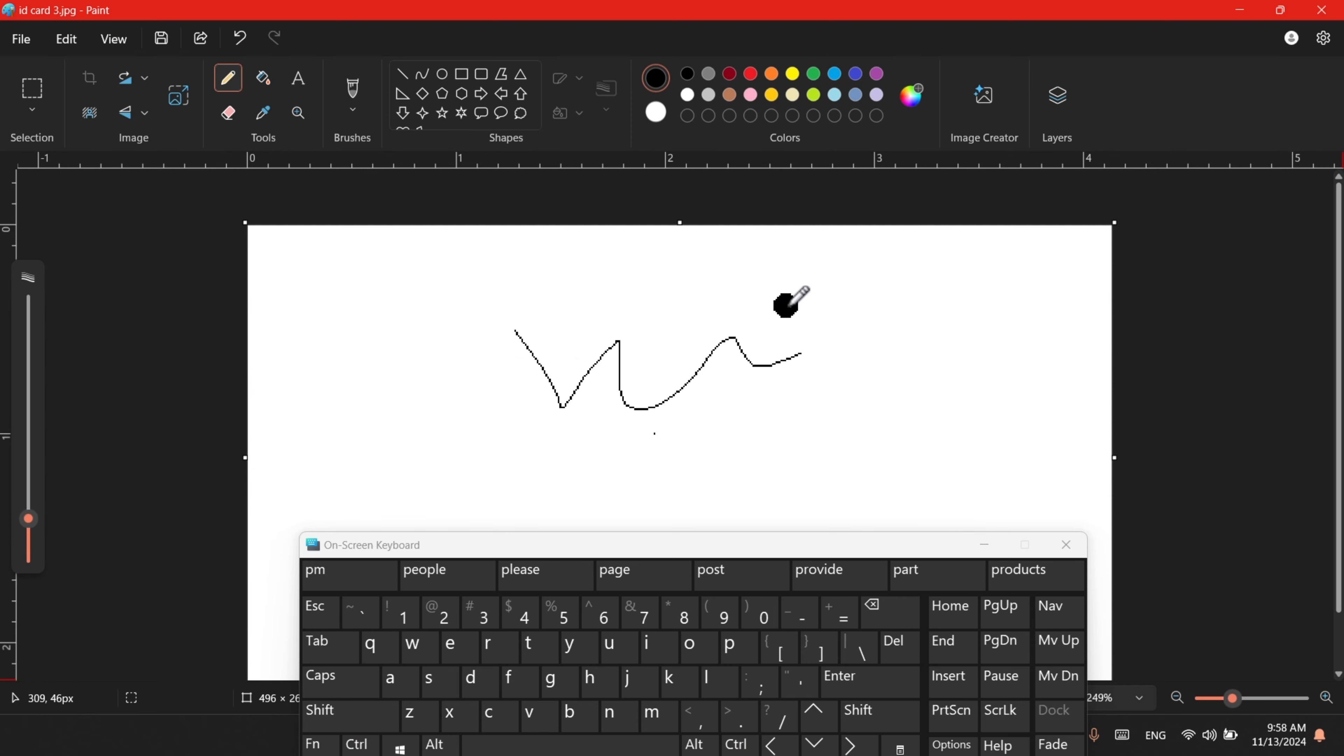
pyautogui.moveTo(807, 311); pyautogui.dragTo(1032, 336)
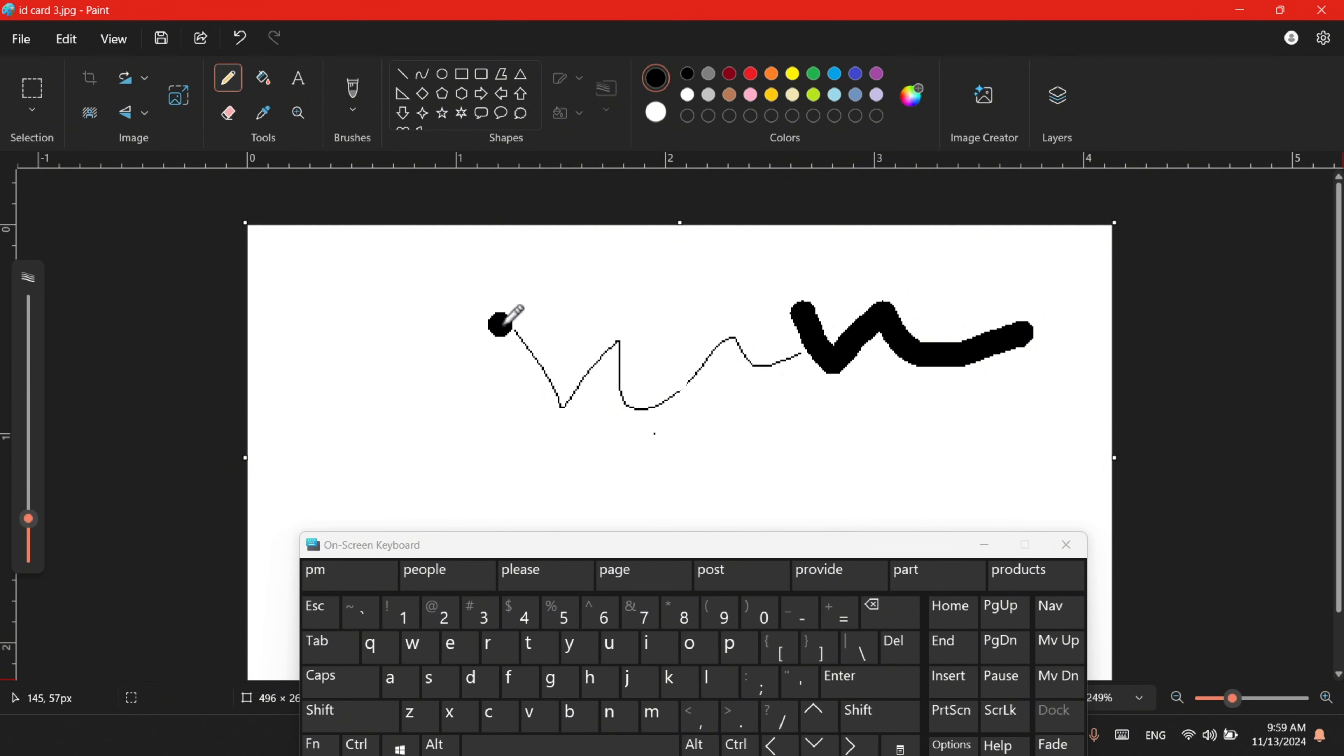
# Fill the canvas background with red using the Fill tool, and undo the fill.
pyautogui.press('b')
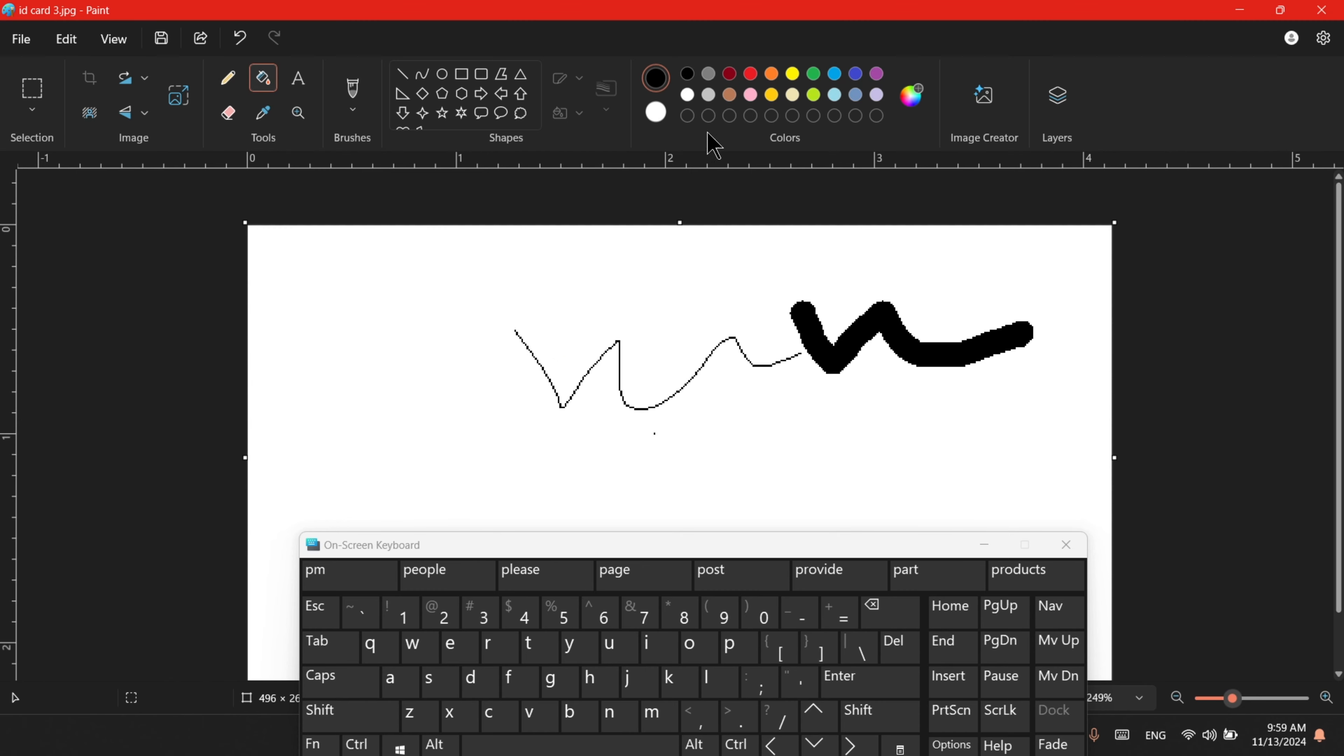
pyautogui.click(417, 296)
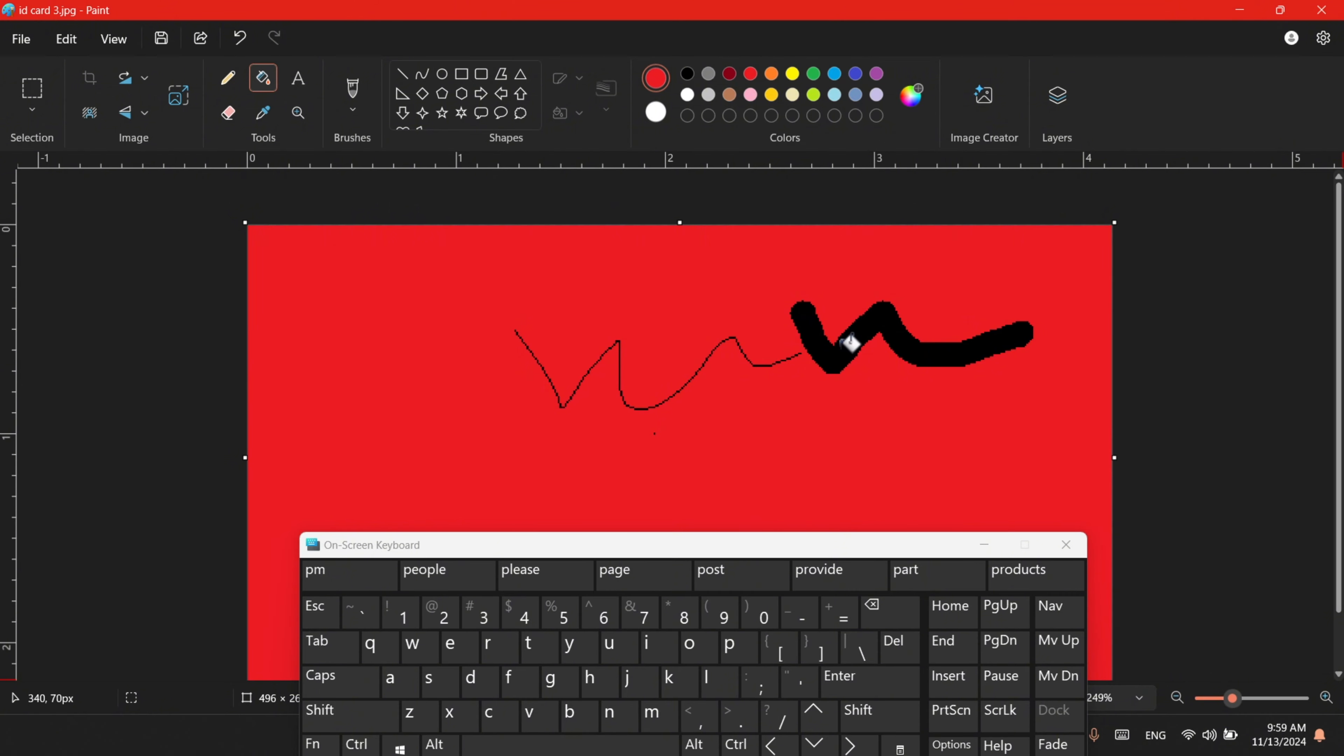
pyautogui.hotkey('ctrl', 'z')
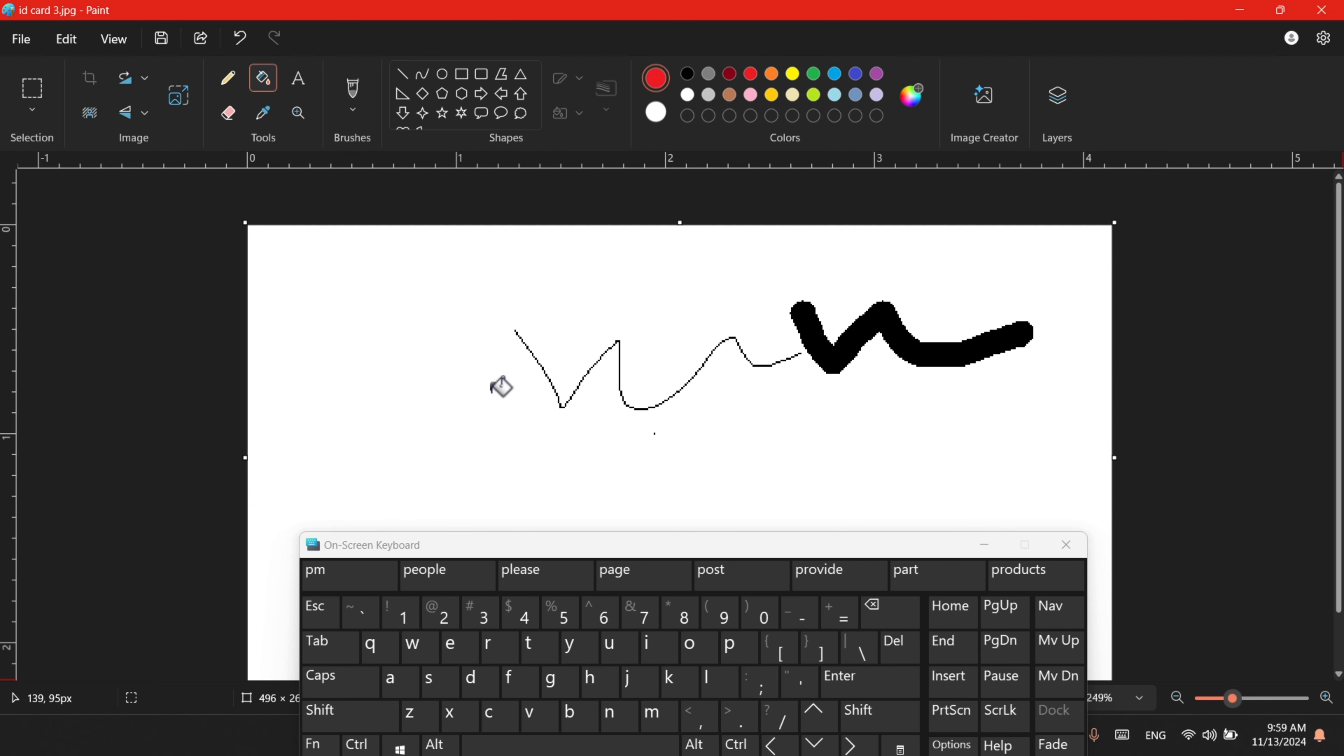
# Add the red text "asdfadfasf" in Roboto Medium size 48, without bold, over the pencil strokes.
pyautogui.press('t')
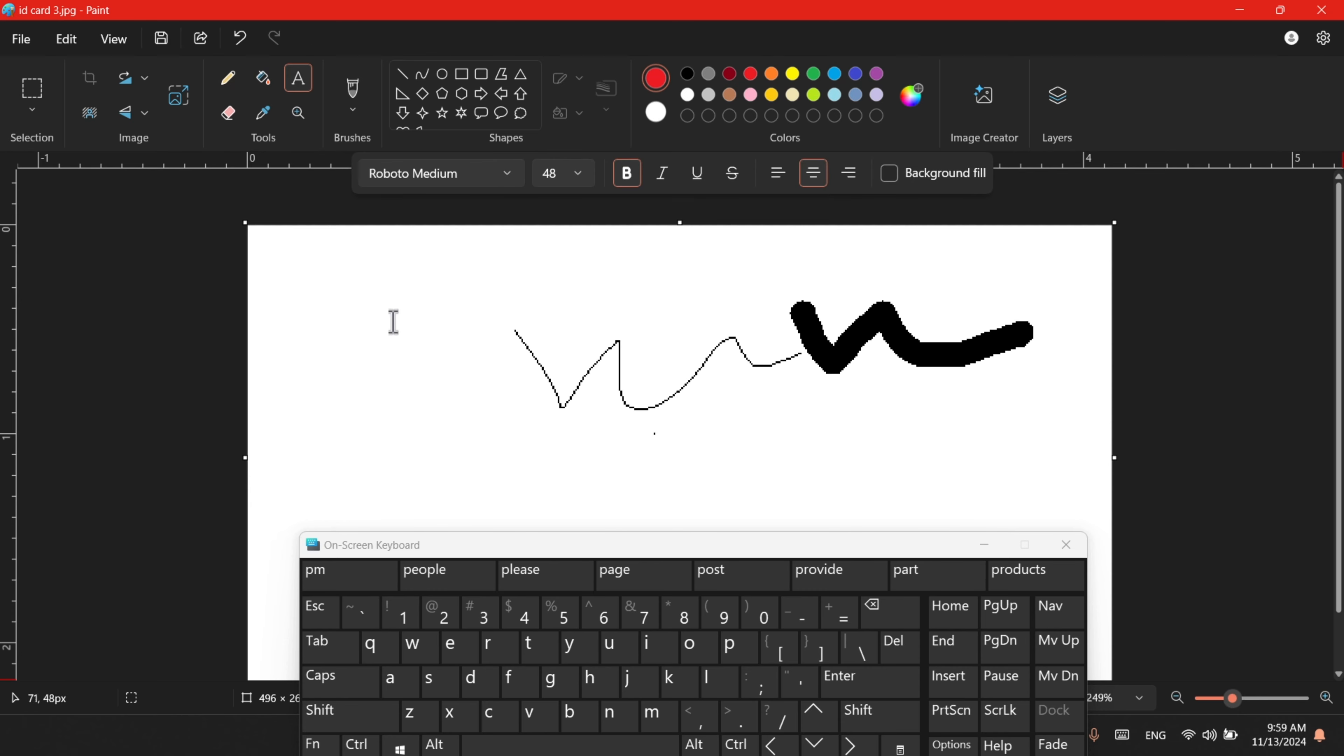
pyautogui.click(327, 301)
pyautogui.write('asdfadfasf')
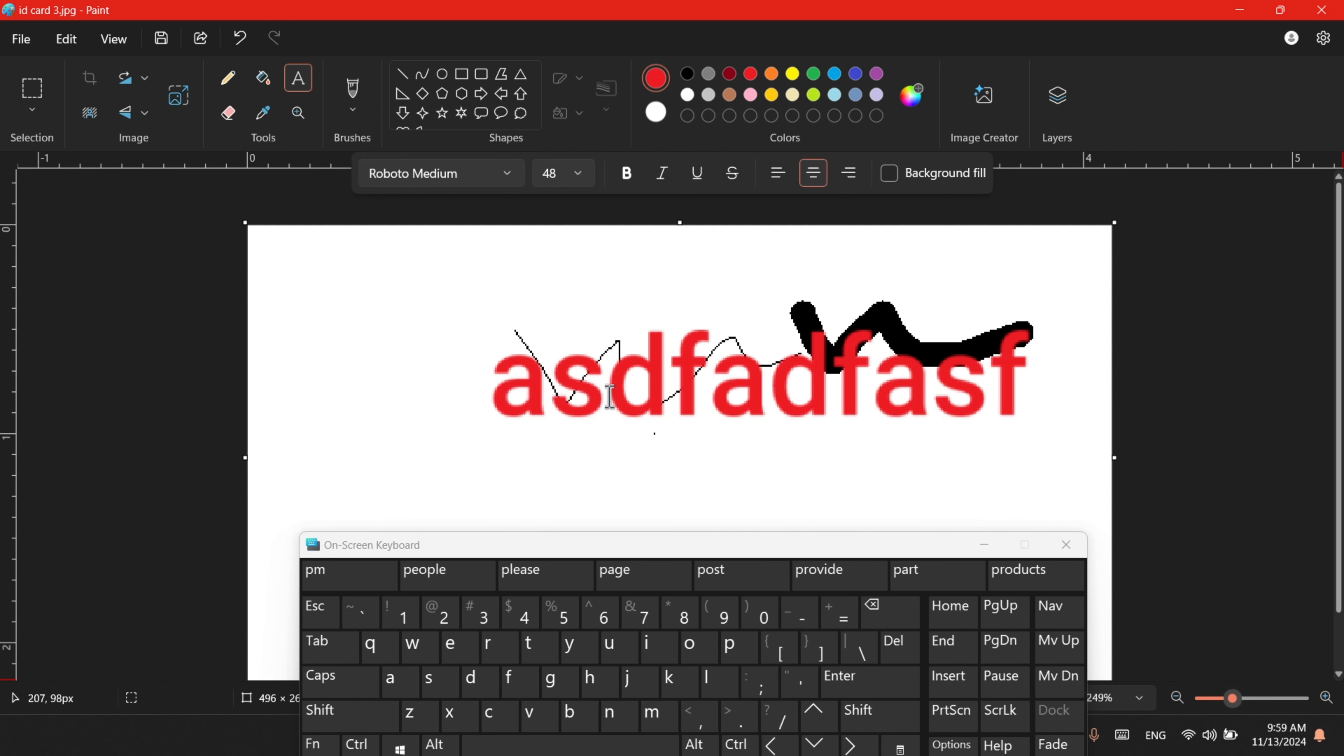
# Enlarge the Eraser by six increments and rub it across the pencil strokes and red text.
pyautogui.press('e')
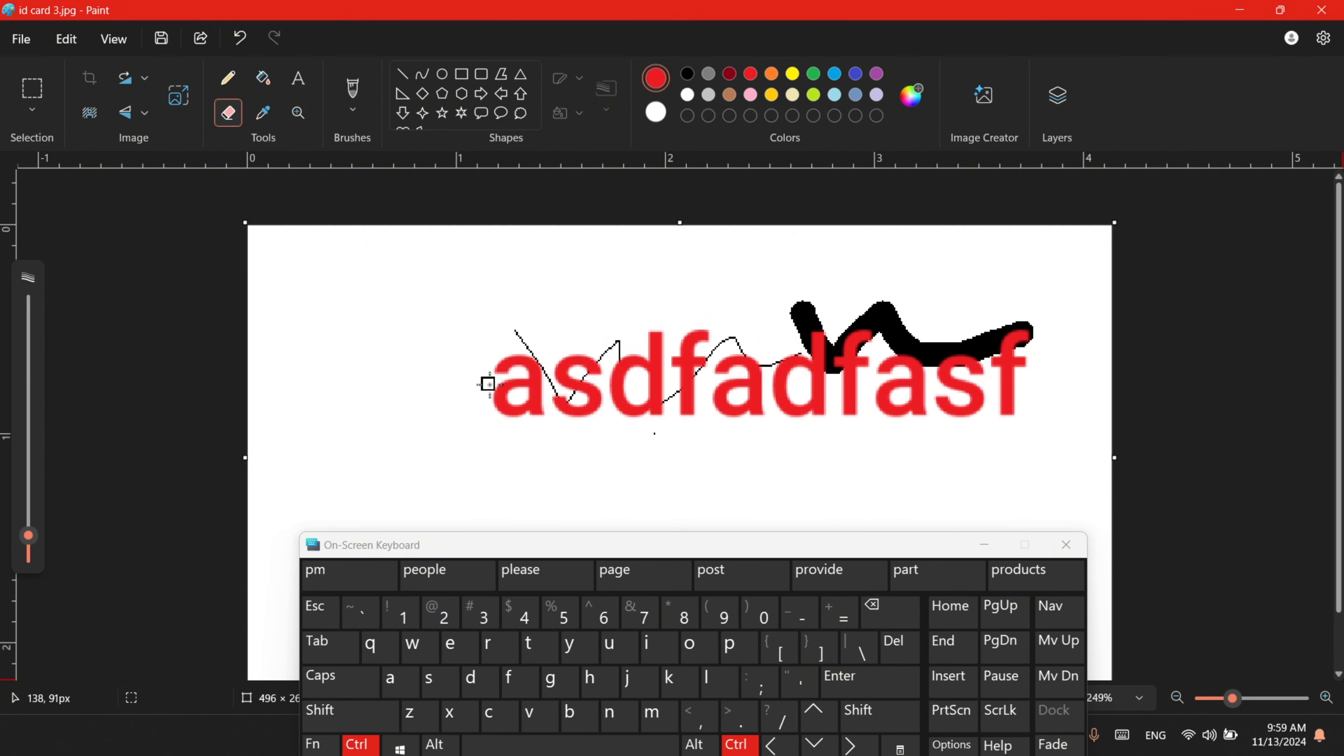
pyautogui.hotkey('ctrl', '+')
pyautogui.hotkey('ctrl', '+')
pyautogui.hotkey('ctrl', '+')
pyautogui.hotkey('ctrl', '+')
pyautogui.hotkey('ctrl', '+')
pyautogui.hotkey('ctrl', '+')
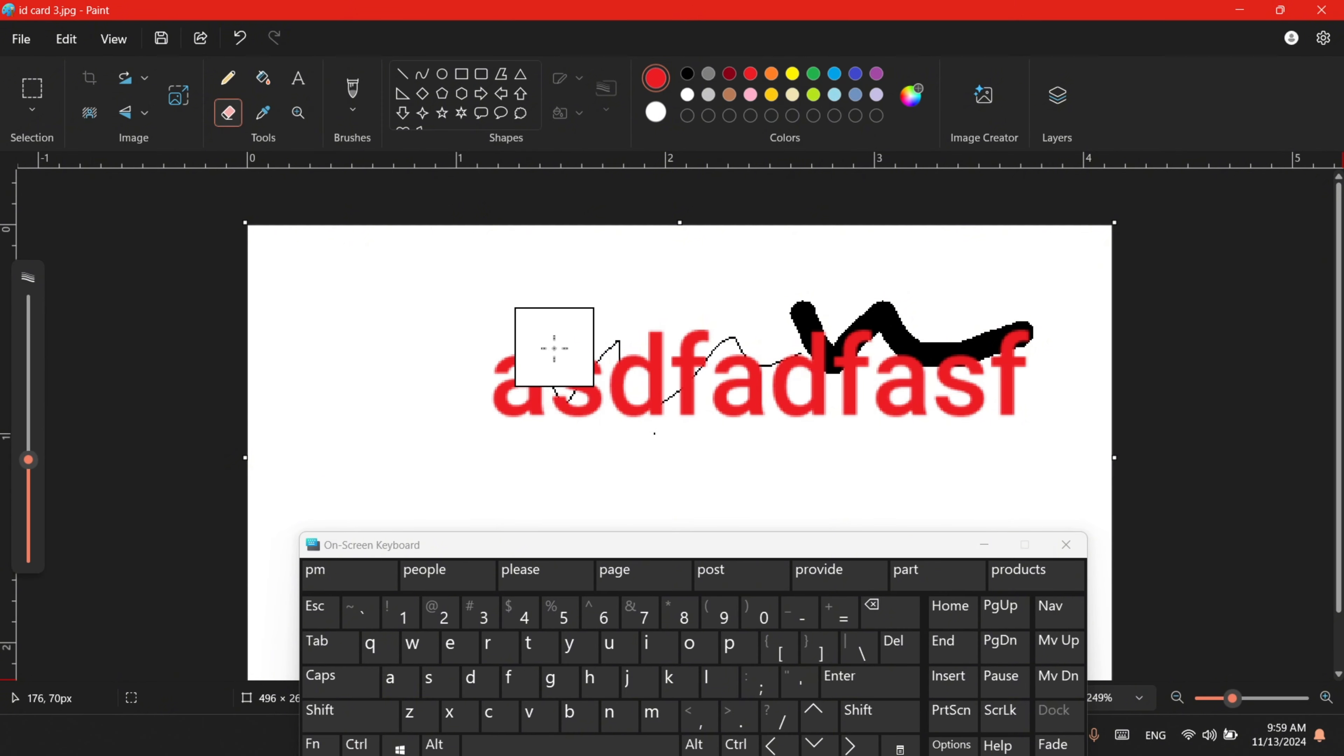
pyautogui.moveTo(554, 348); pyautogui.dragTo(948, 418)
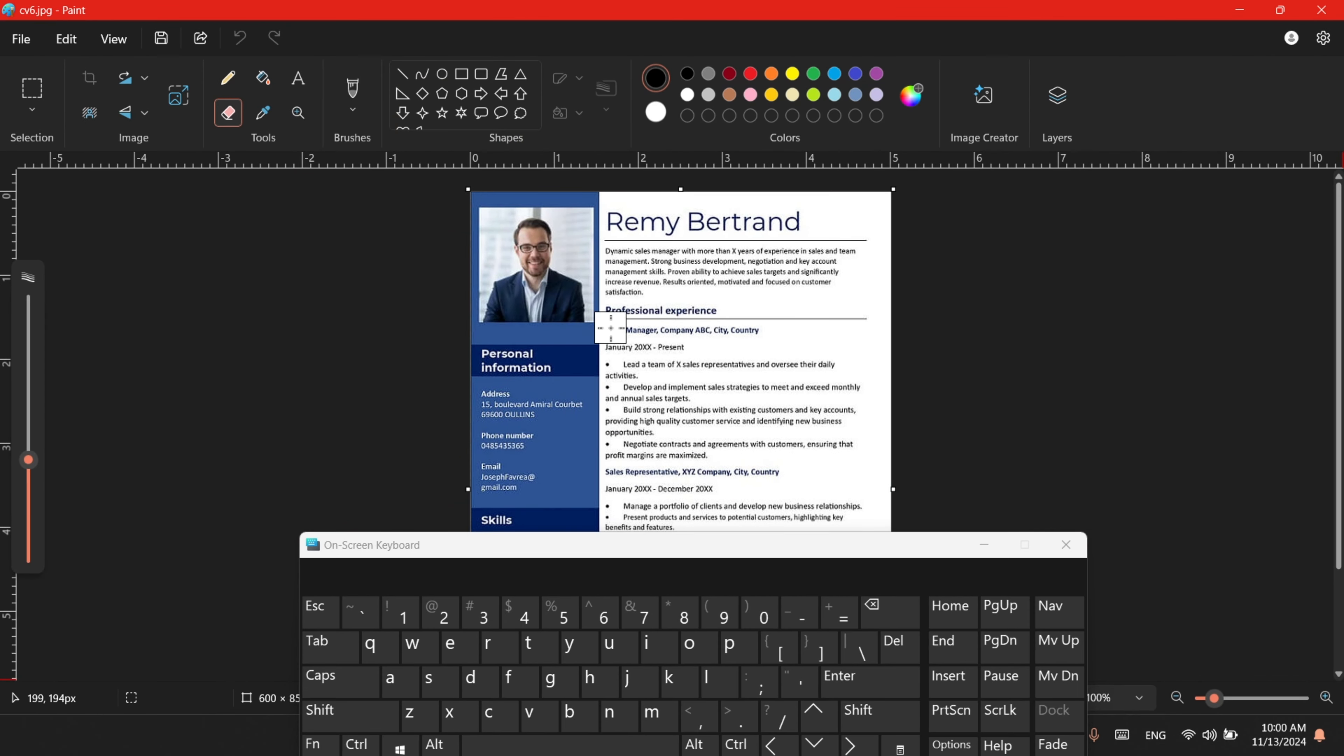
# Zoom in on the portrait in cv6.jpg and activate the Color picker tool.
pyautogui.scroll(4, 611, 328)
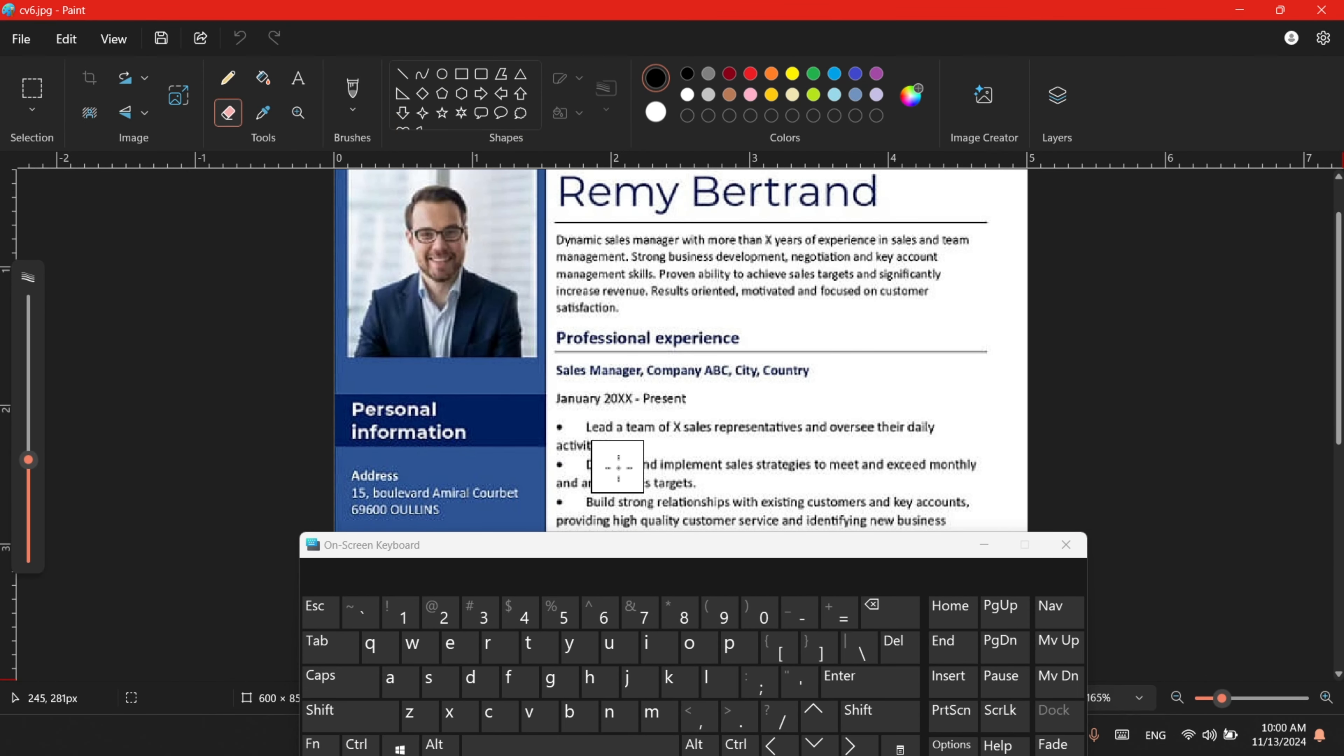
pyautogui.scroll(2, 497, 352)
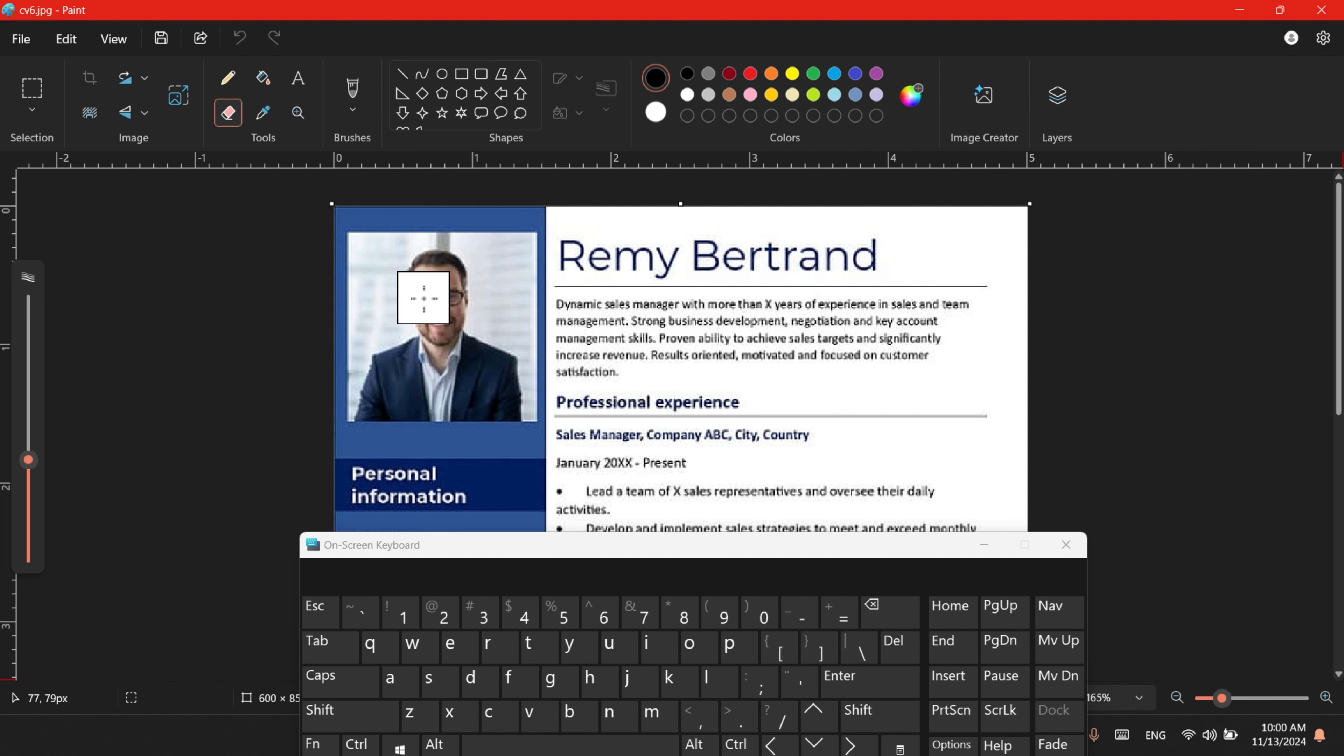
pyautogui.press('i')
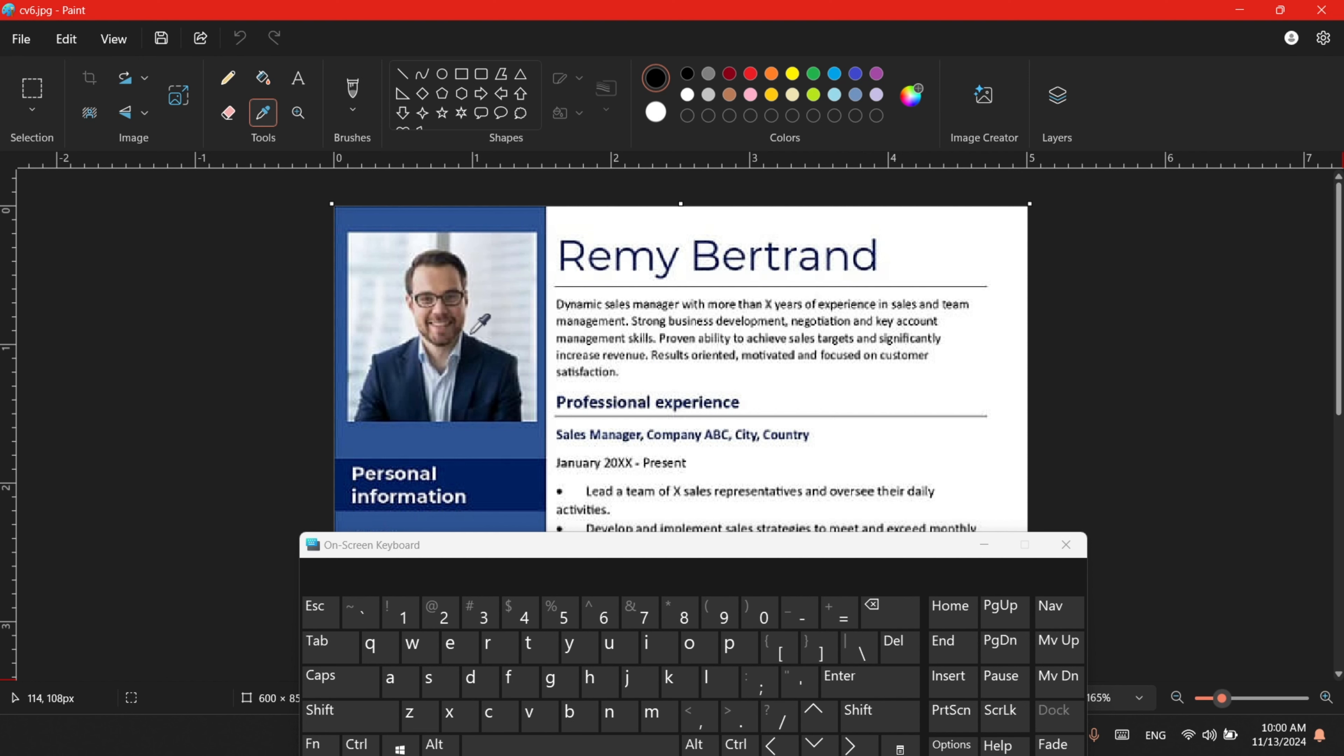